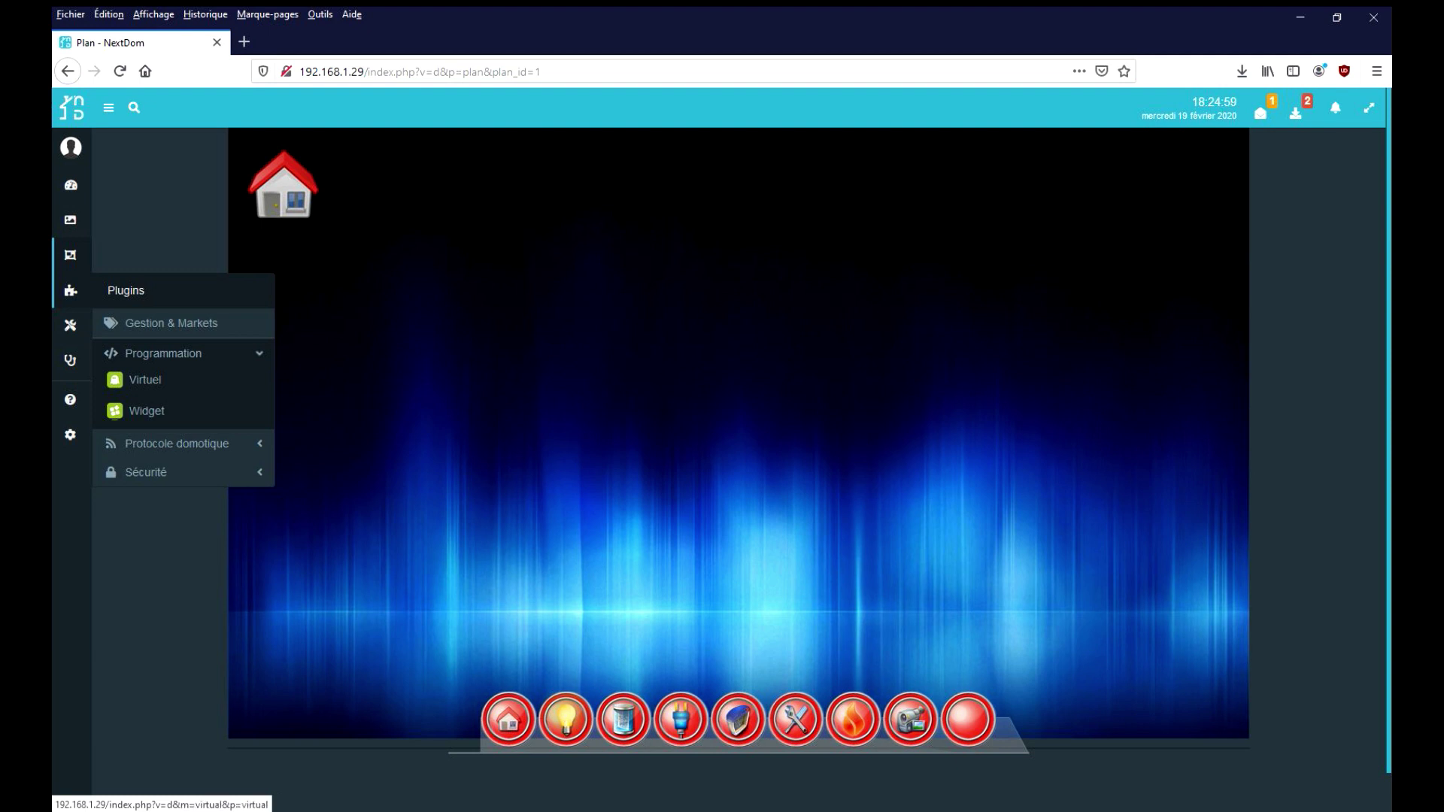
# - Create a new equipment named bt-onoff in the Virtuel plugin
pyautogui.click(145, 380)
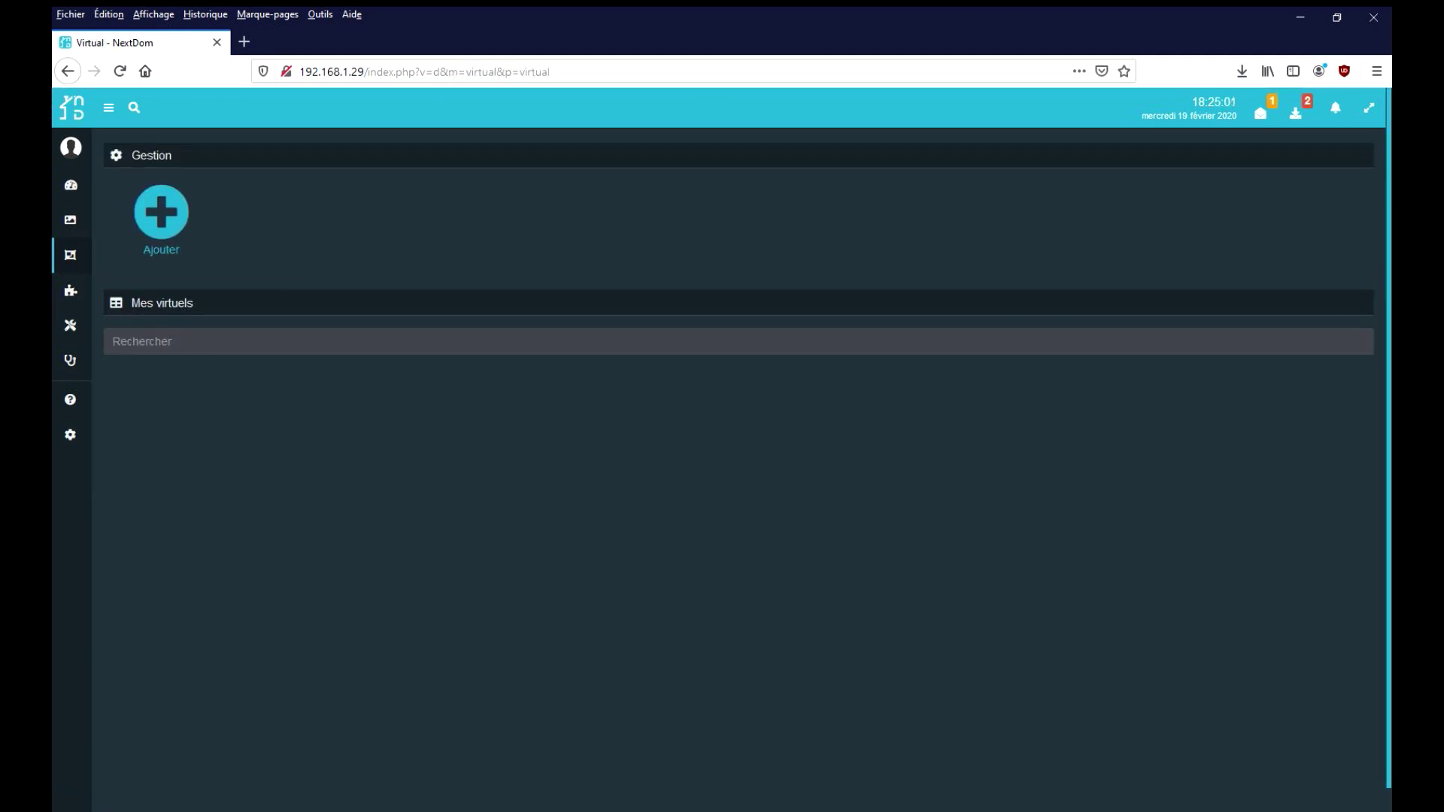
pyautogui.click(161, 211)
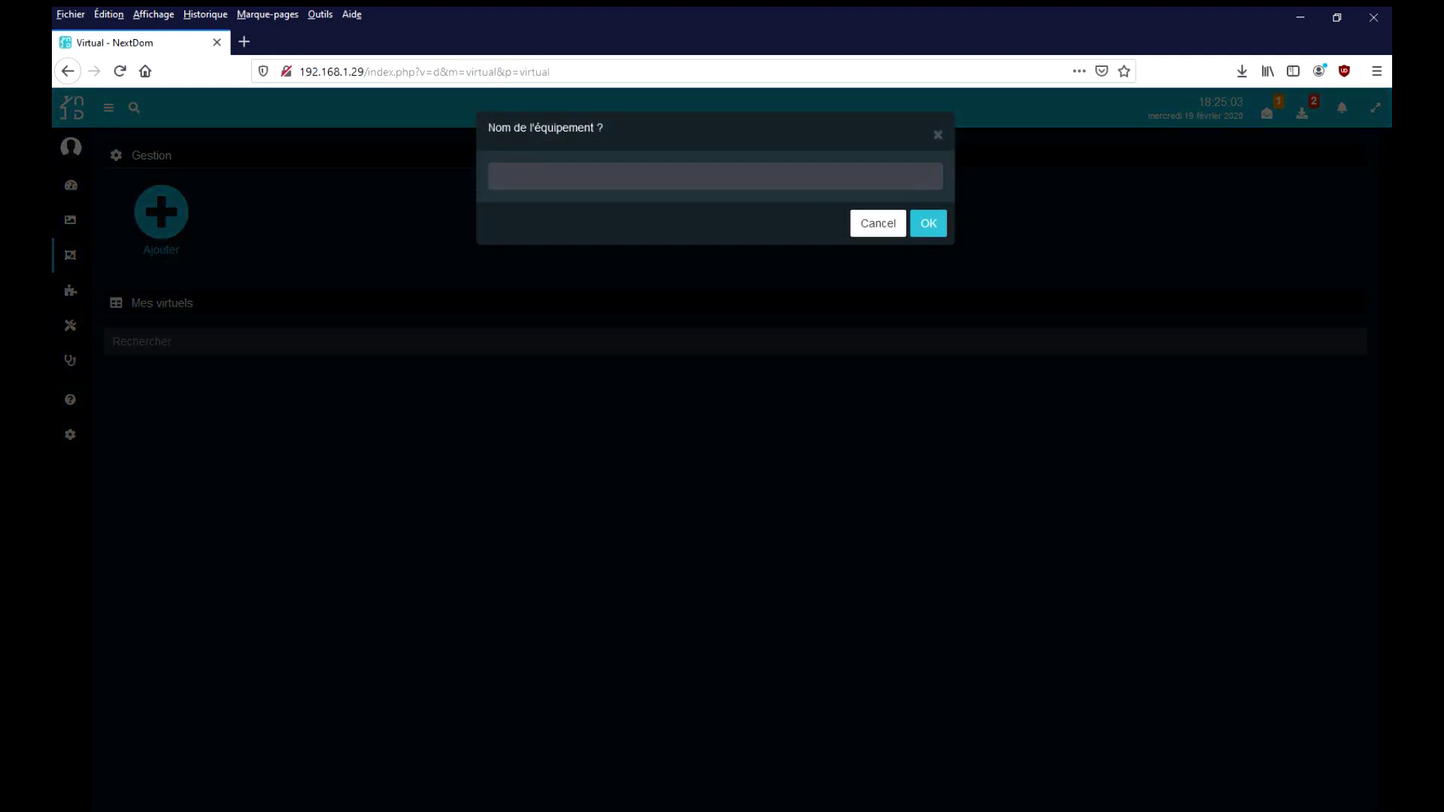
pyautogui.write('bo')
pyautogui.write('-o')
pyautogui.write('nof')
pyautogui.write('f')
pyautogui.click(927, 223)
# - Assign bt-onoff to the parent object maison, make it active and visible, and save it
pyautogui.click(471, 254)
pyautogui.click(471, 299)
pyautogui.click(332, 328)
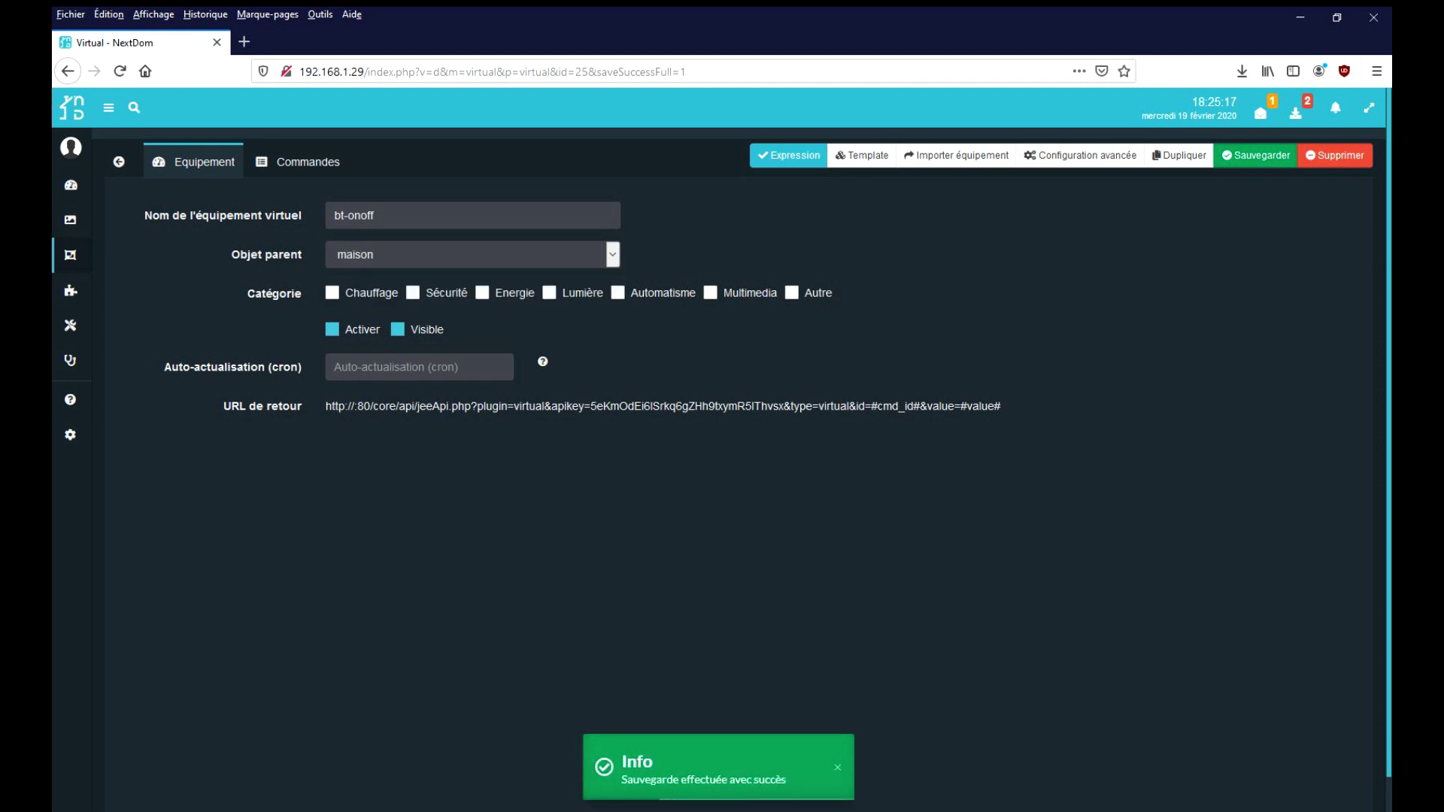
# - Add two virtual commands to bt-onoff, naming them on and off
pyautogui.click(301, 161)
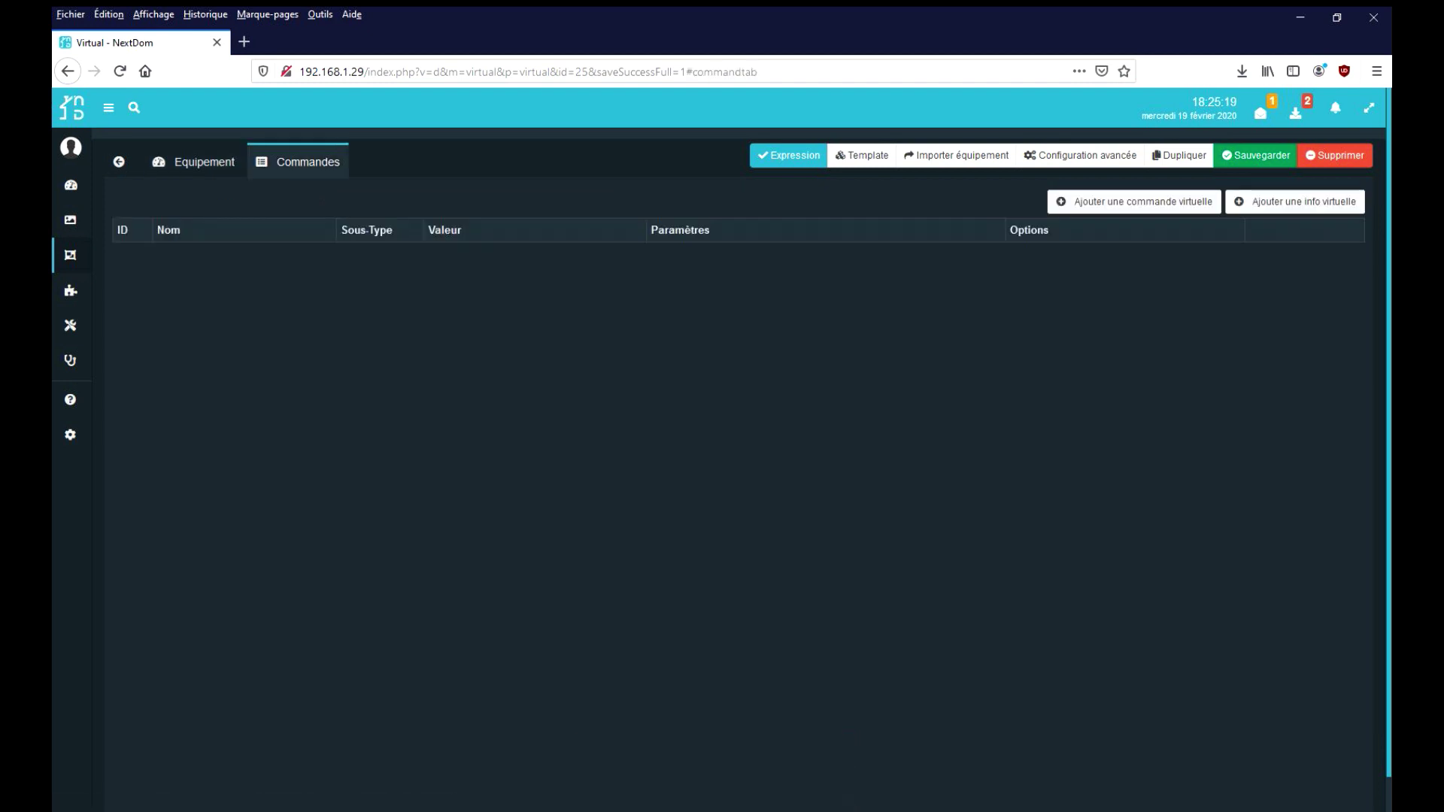
pyautogui.click(1134, 202)
pyautogui.click(1134, 202)
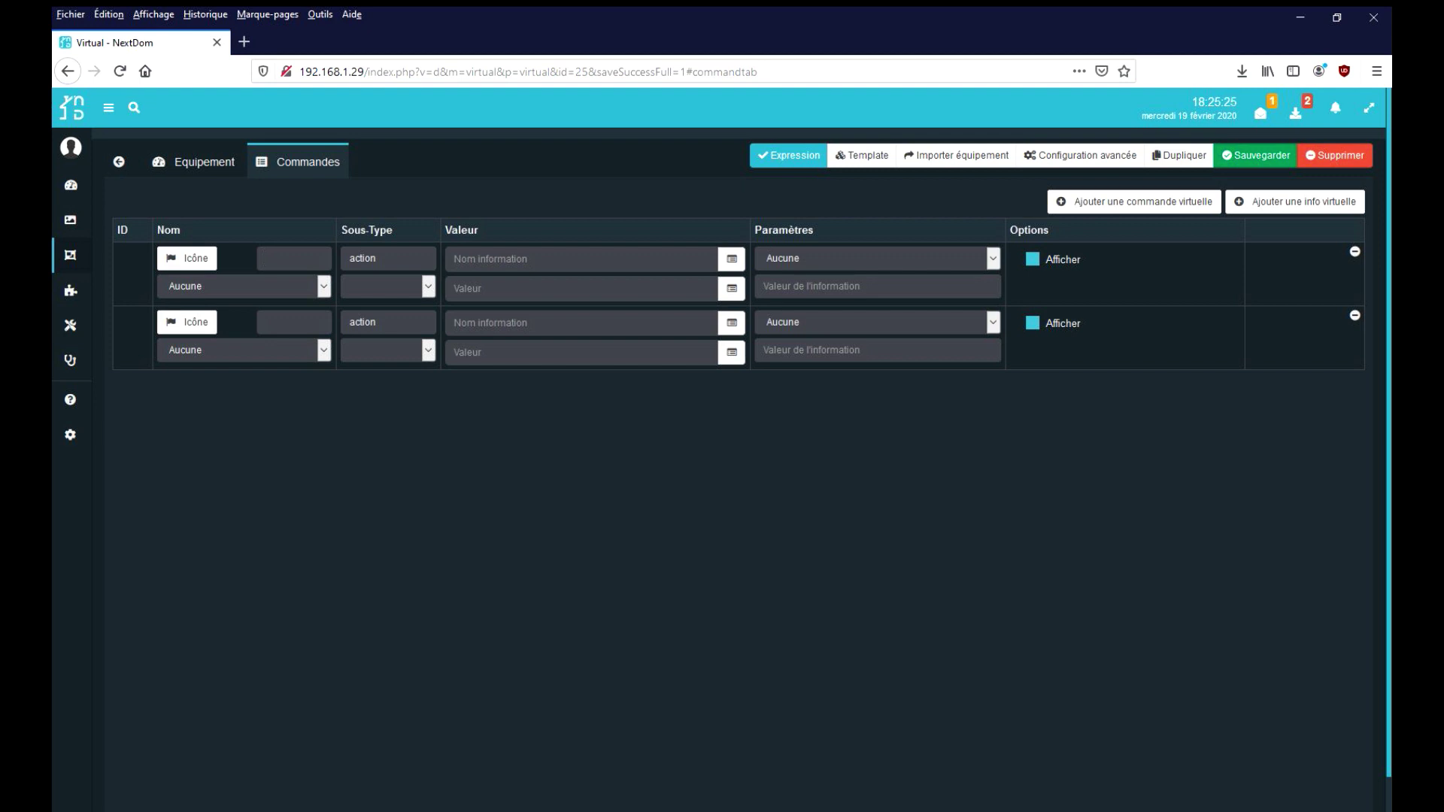
pyautogui.write('on')
pyautogui.write('off')
# - Set the sub-type of both the on and off commands to Défaut
pyautogui.click(387, 286)
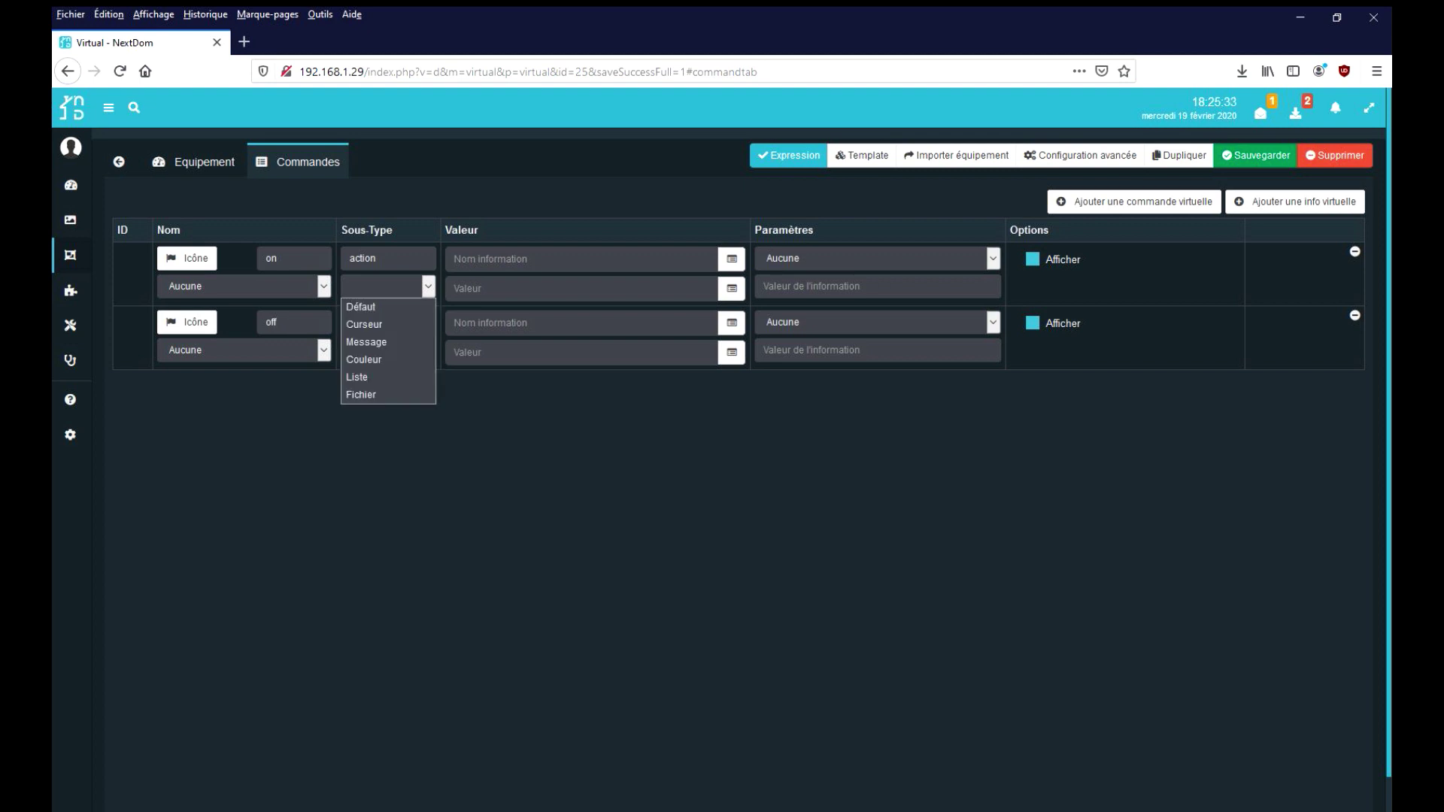
pyautogui.click(361, 307)
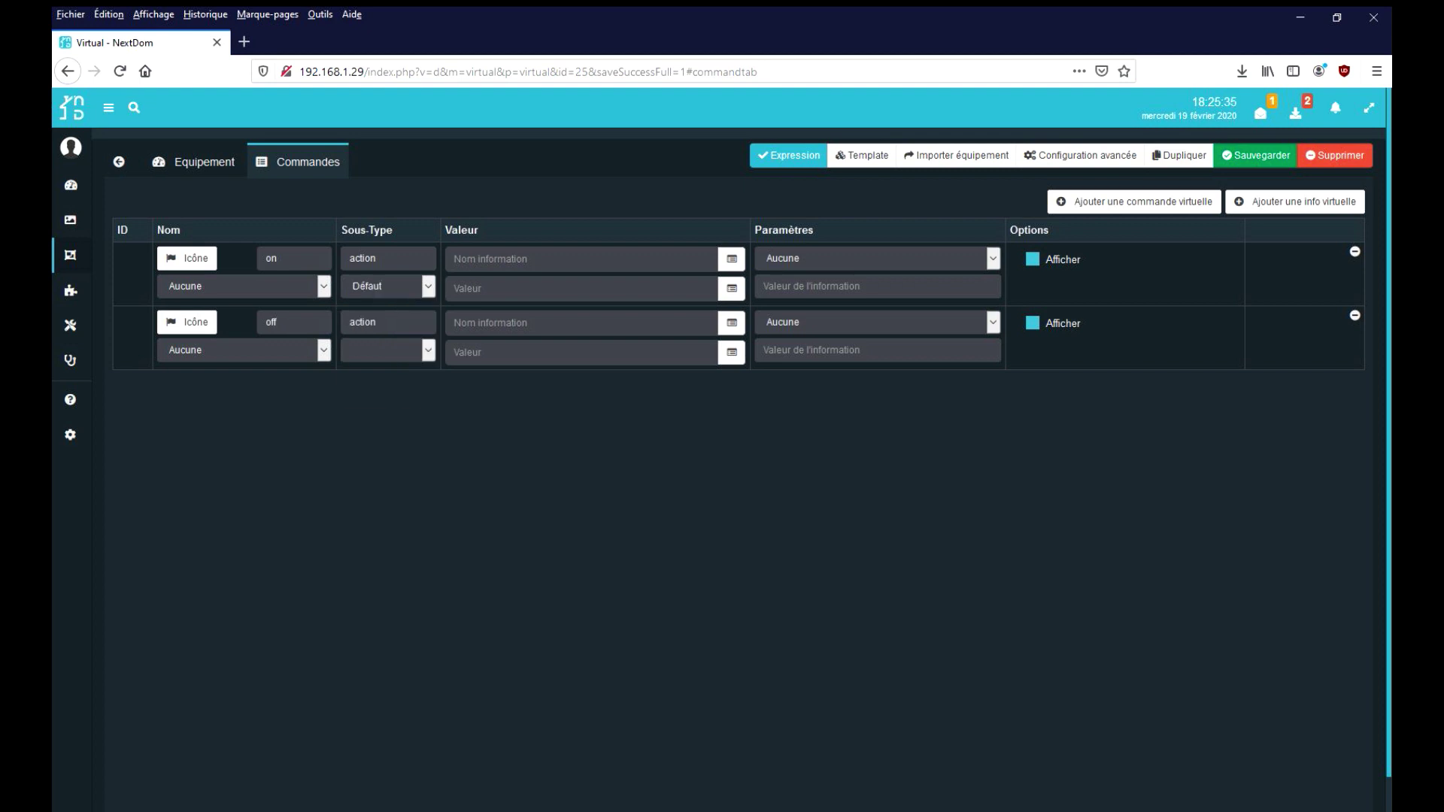
pyautogui.click(387, 350)
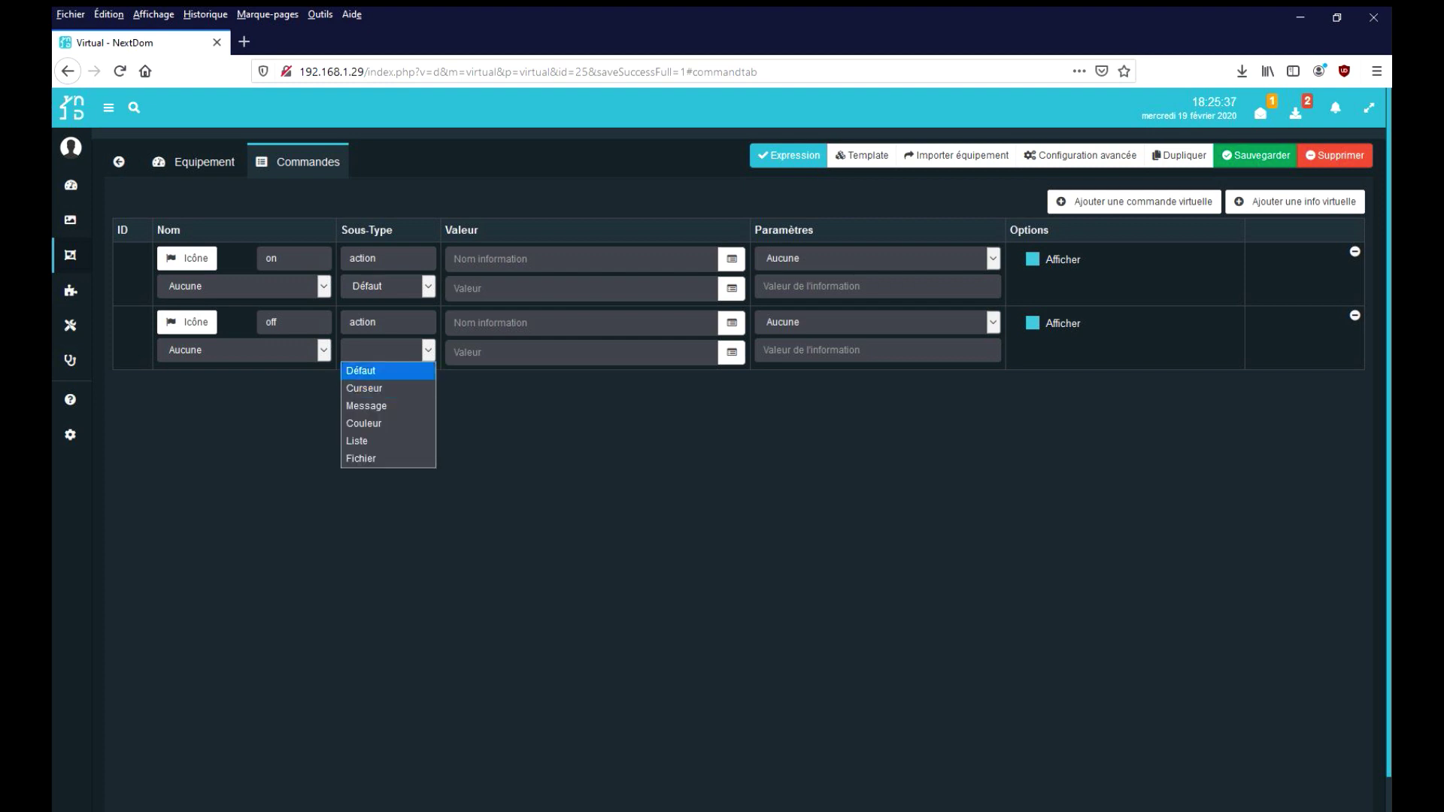
pyautogui.click(361, 370)
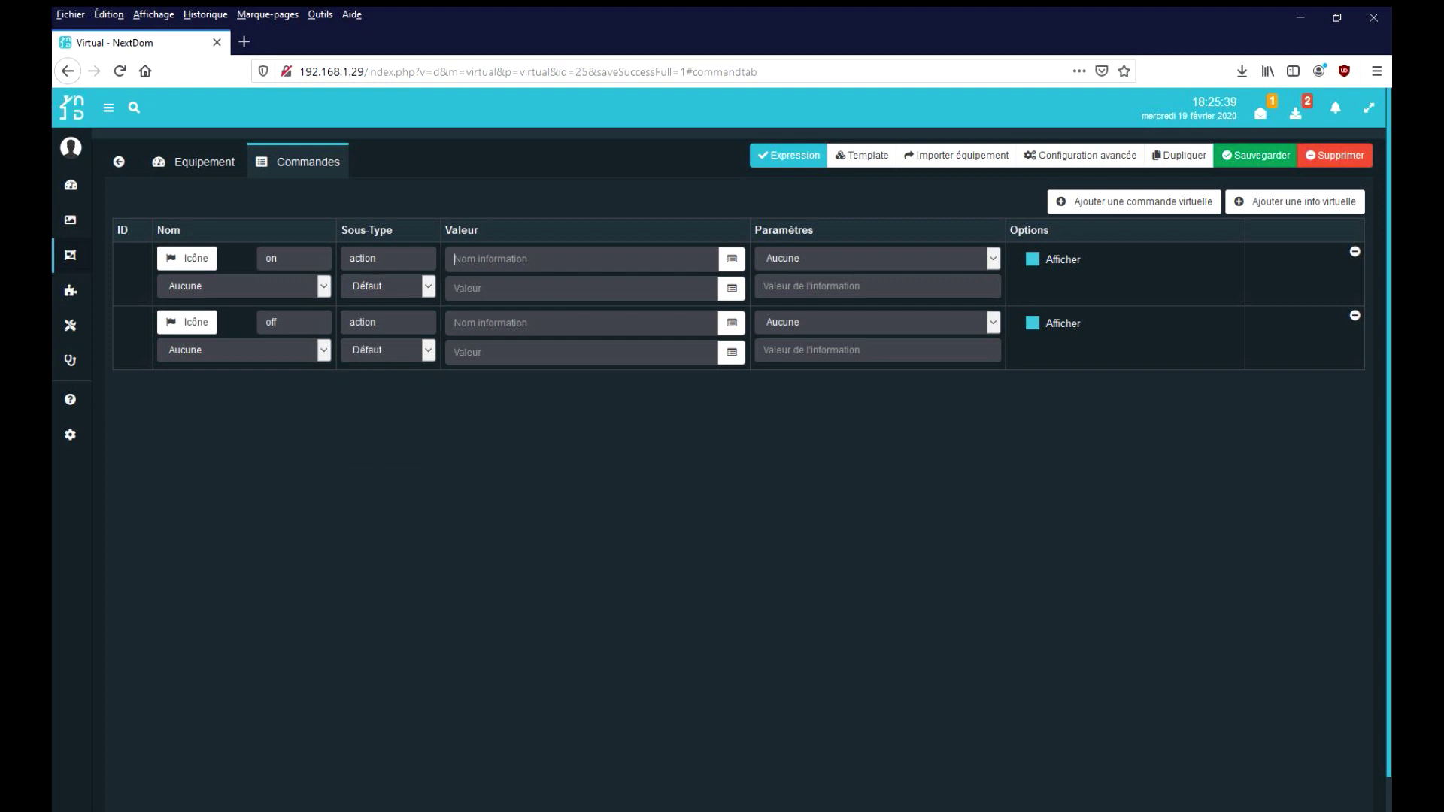
# - Set the information name of both commands to etat, with value 1 for on and 0 for off, and save
pyautogui.click(468, 258)
pyautogui.write('eta')
pyautogui.write('etat')
pyautogui.write('1')
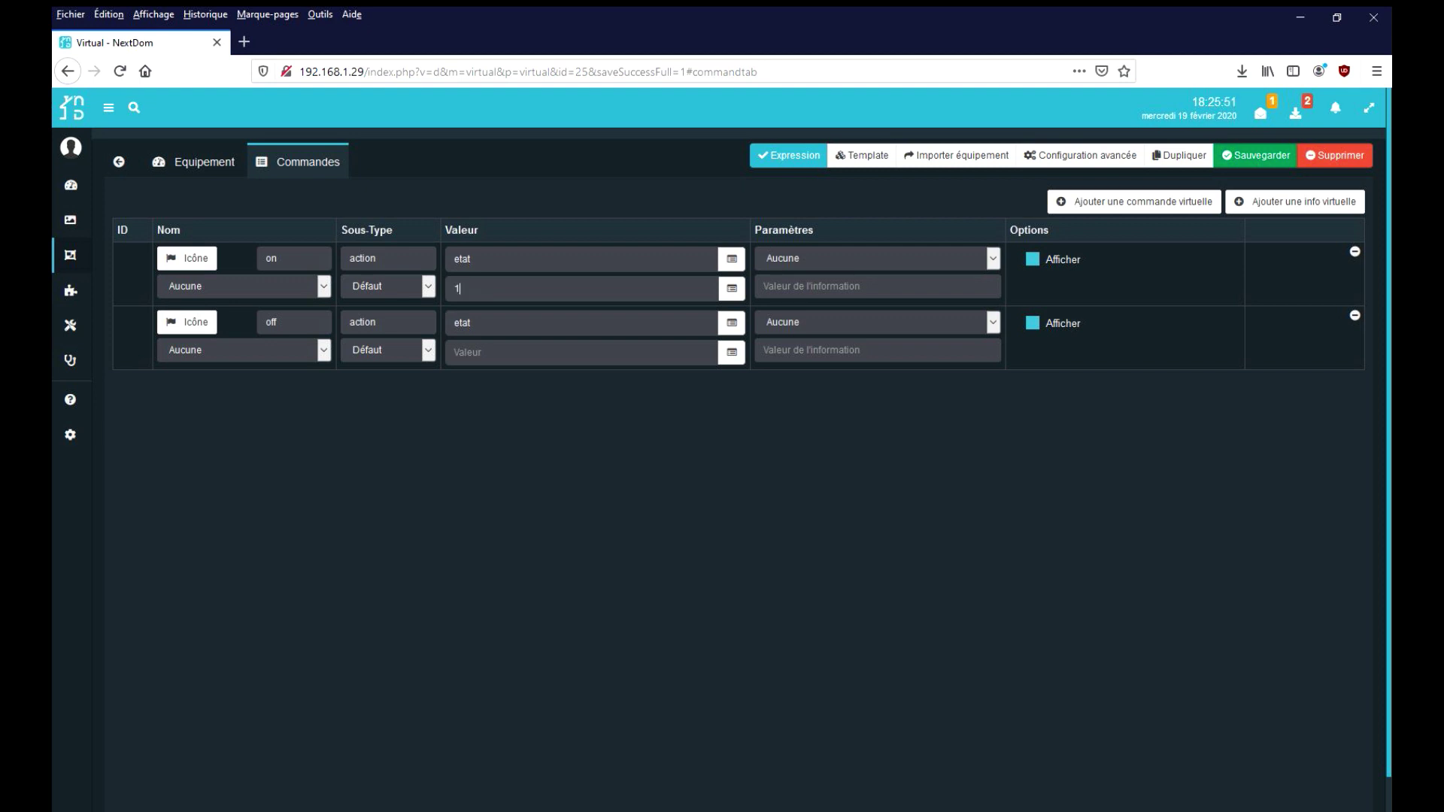
pyautogui.write('0')
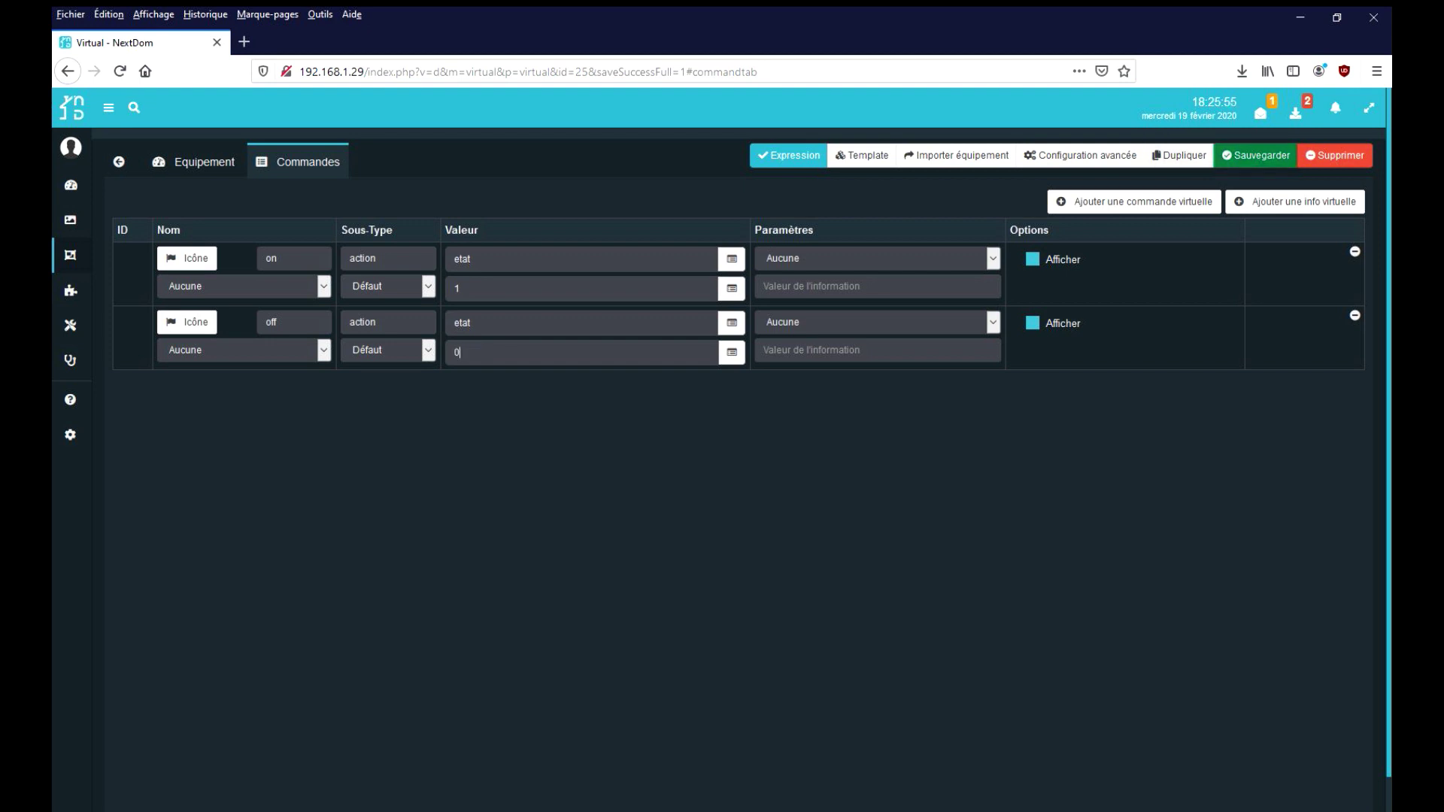
pyautogui.click(1254, 155)
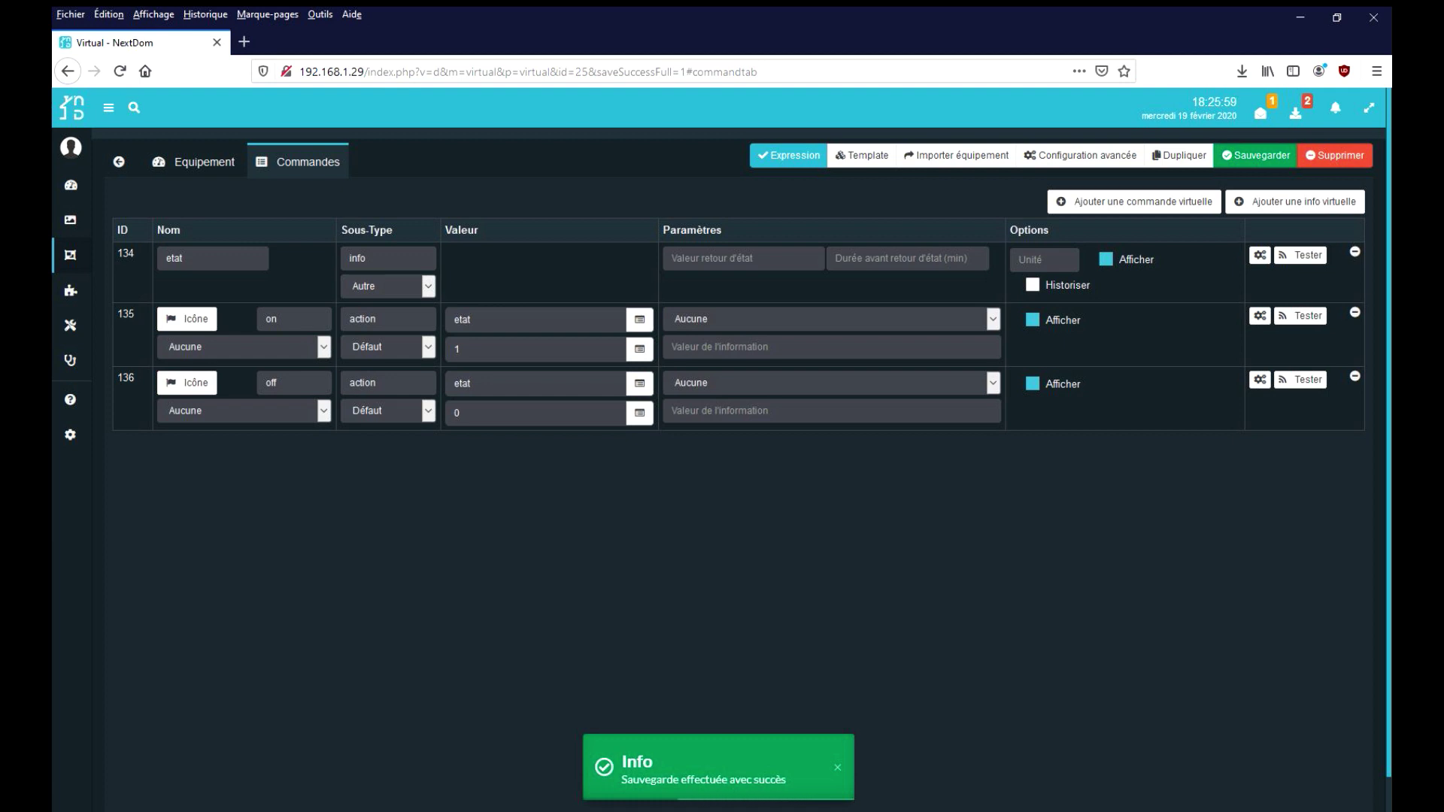
# - Link the on and off commands to the etat info and save the equipment
pyautogui.click(242, 346)
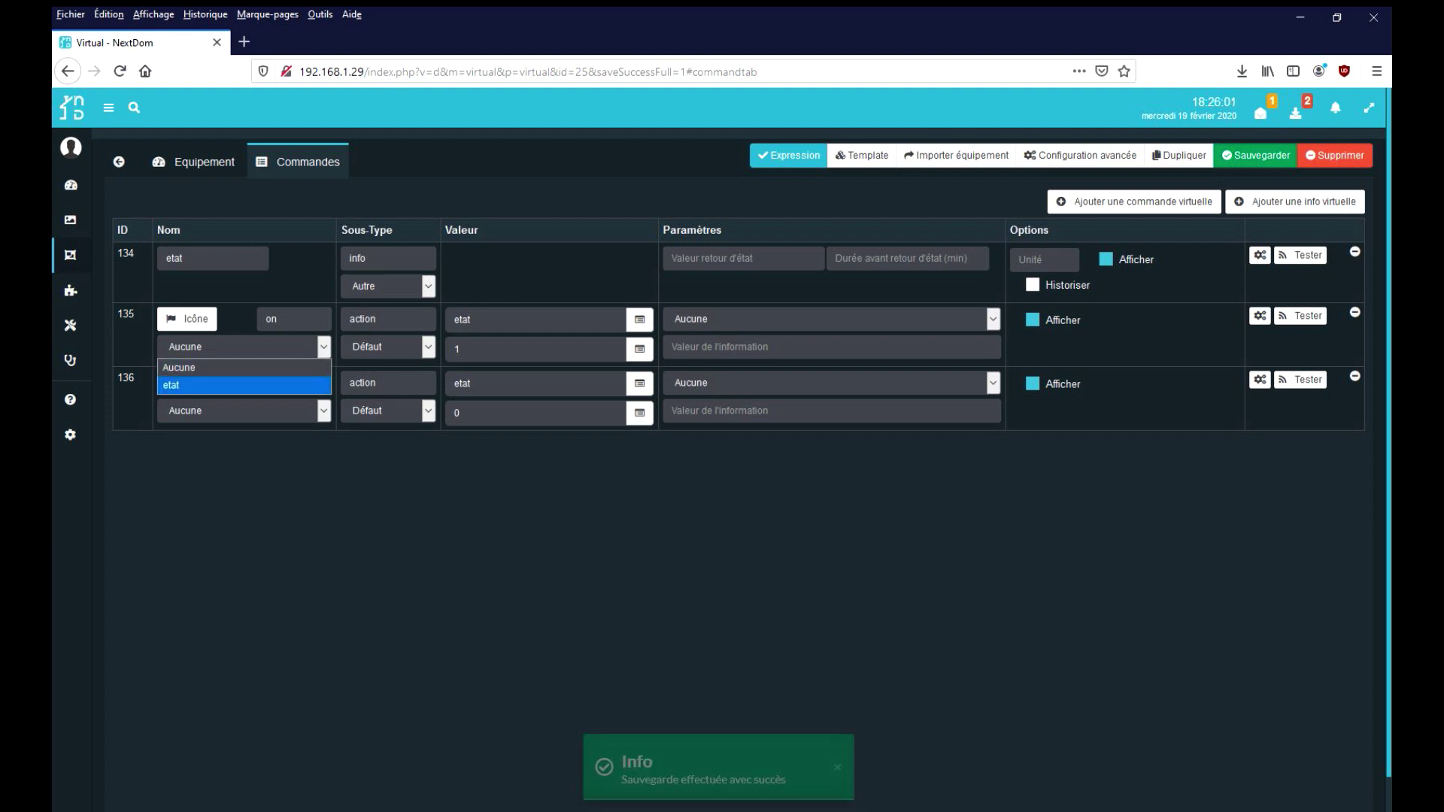
pyautogui.click(243, 384)
pyautogui.click(244, 410)
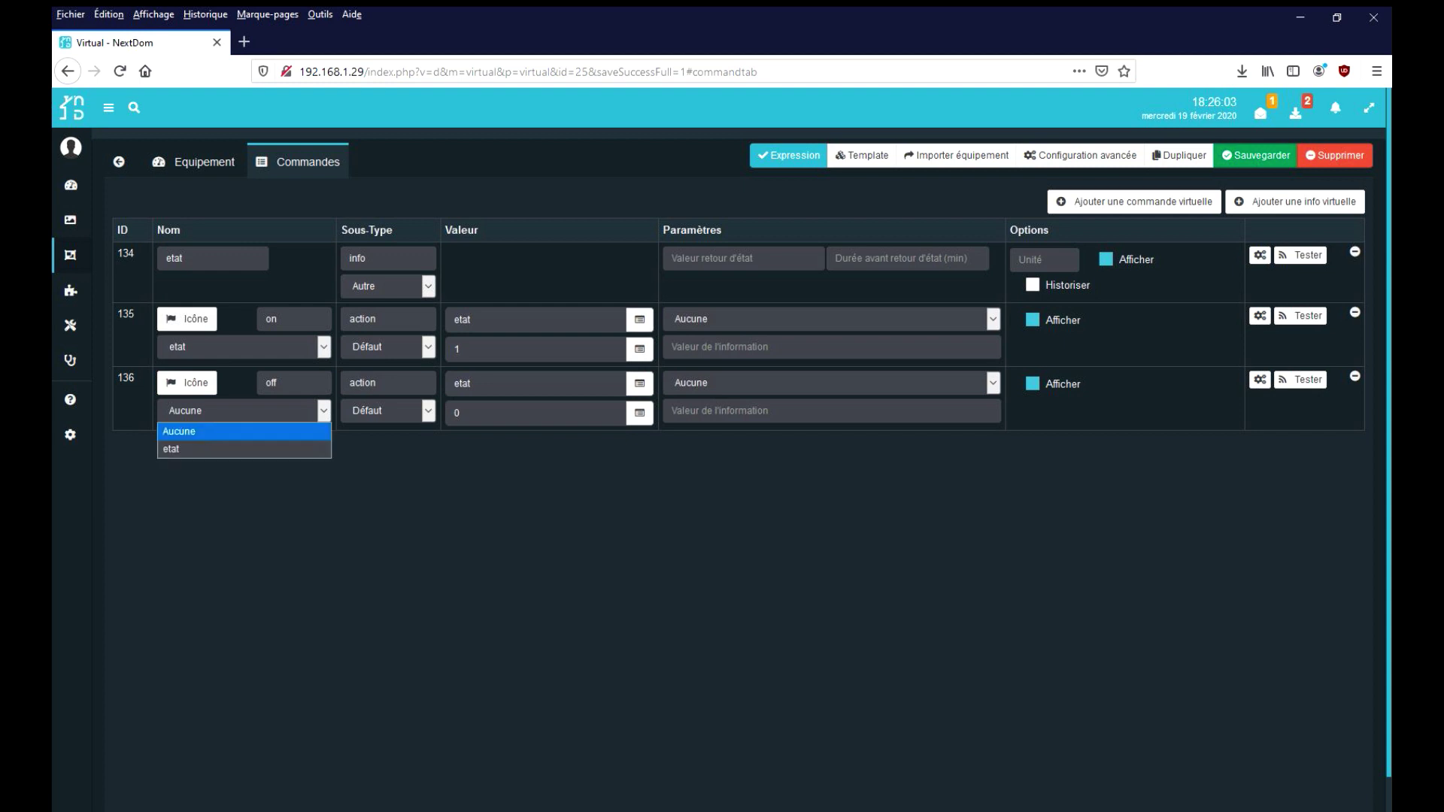
pyautogui.click(181, 448)
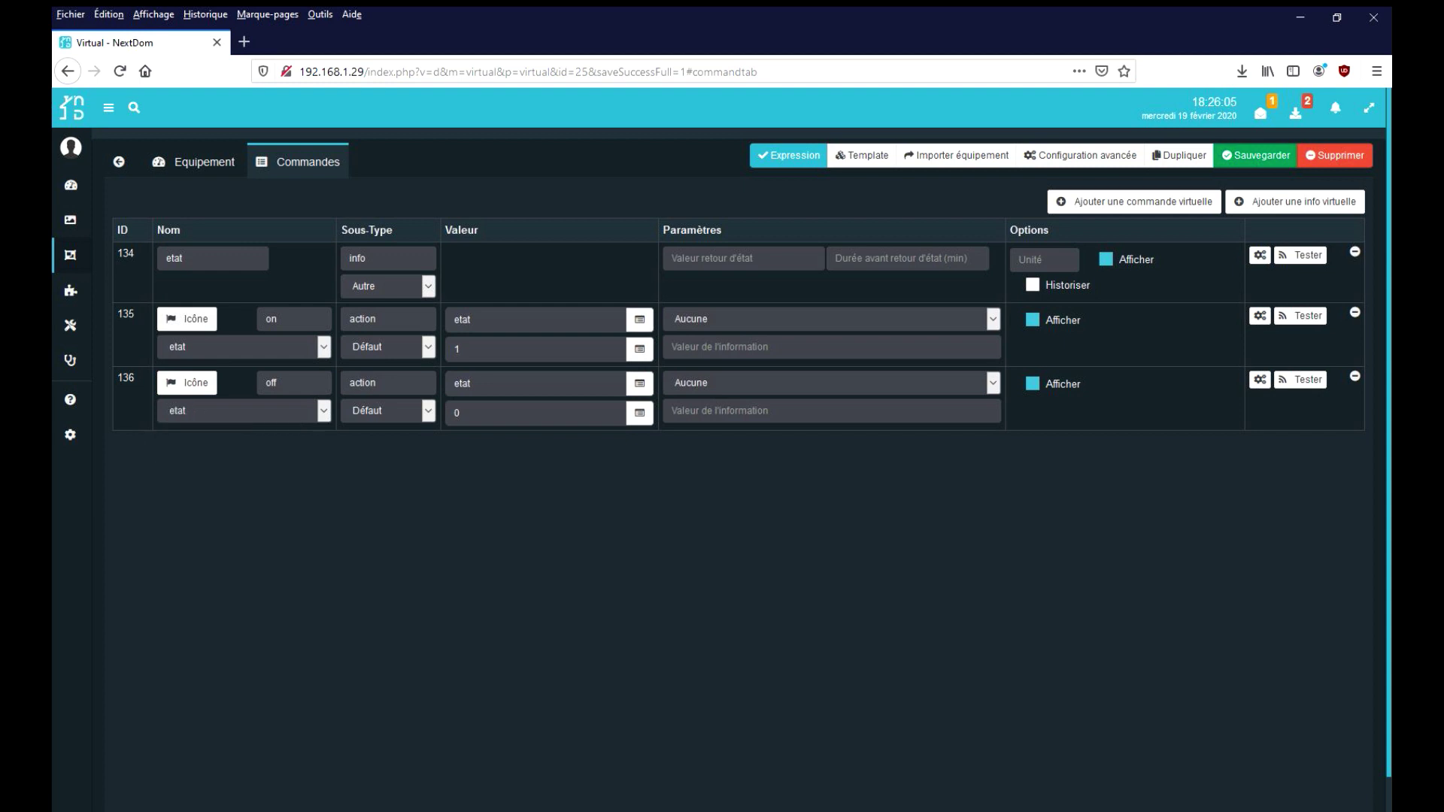
pyautogui.click(1255, 155)
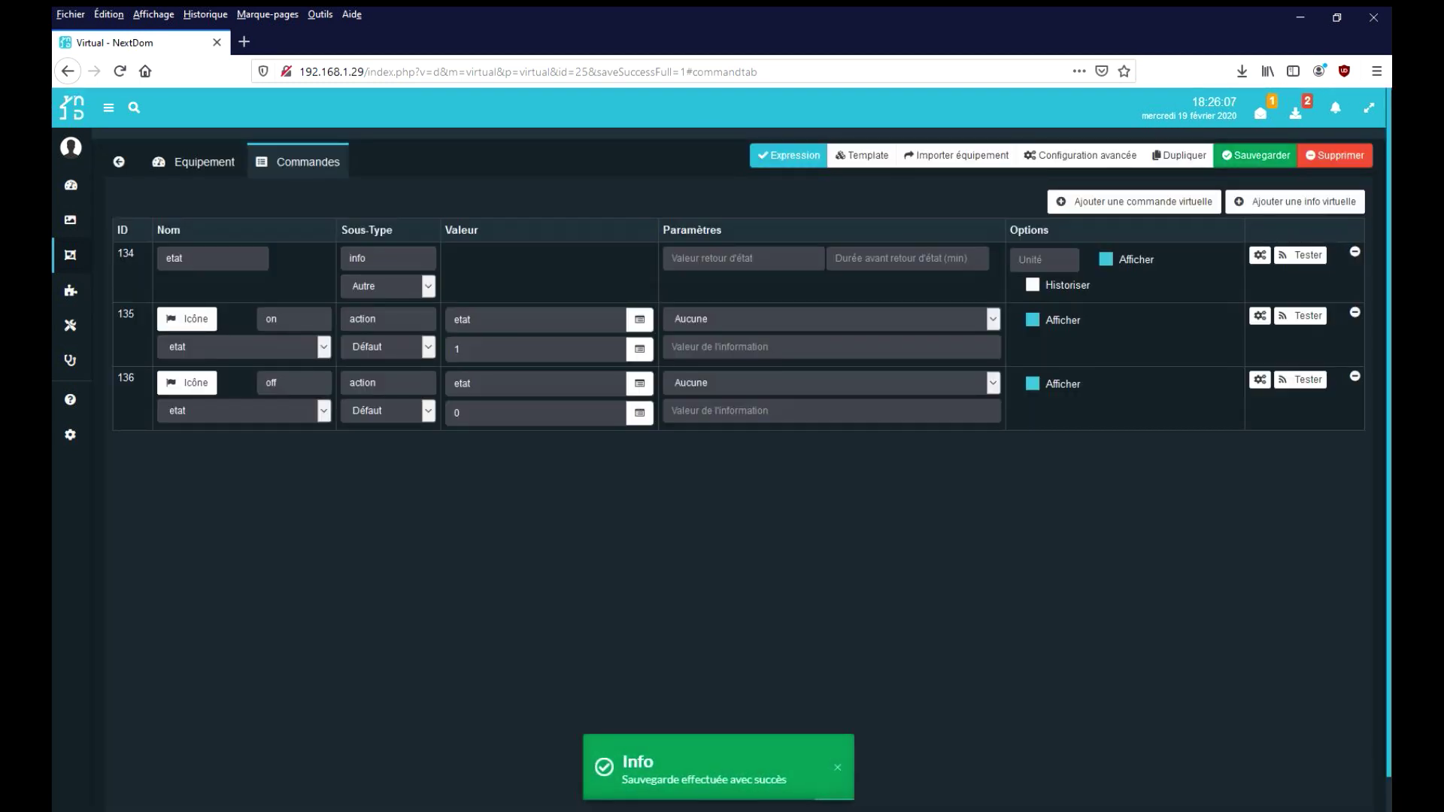
# - Upload Off.png and On.png to the personal image library in the Widget plugin's easy creation mode
pyautogui.moveTo(70, 290)
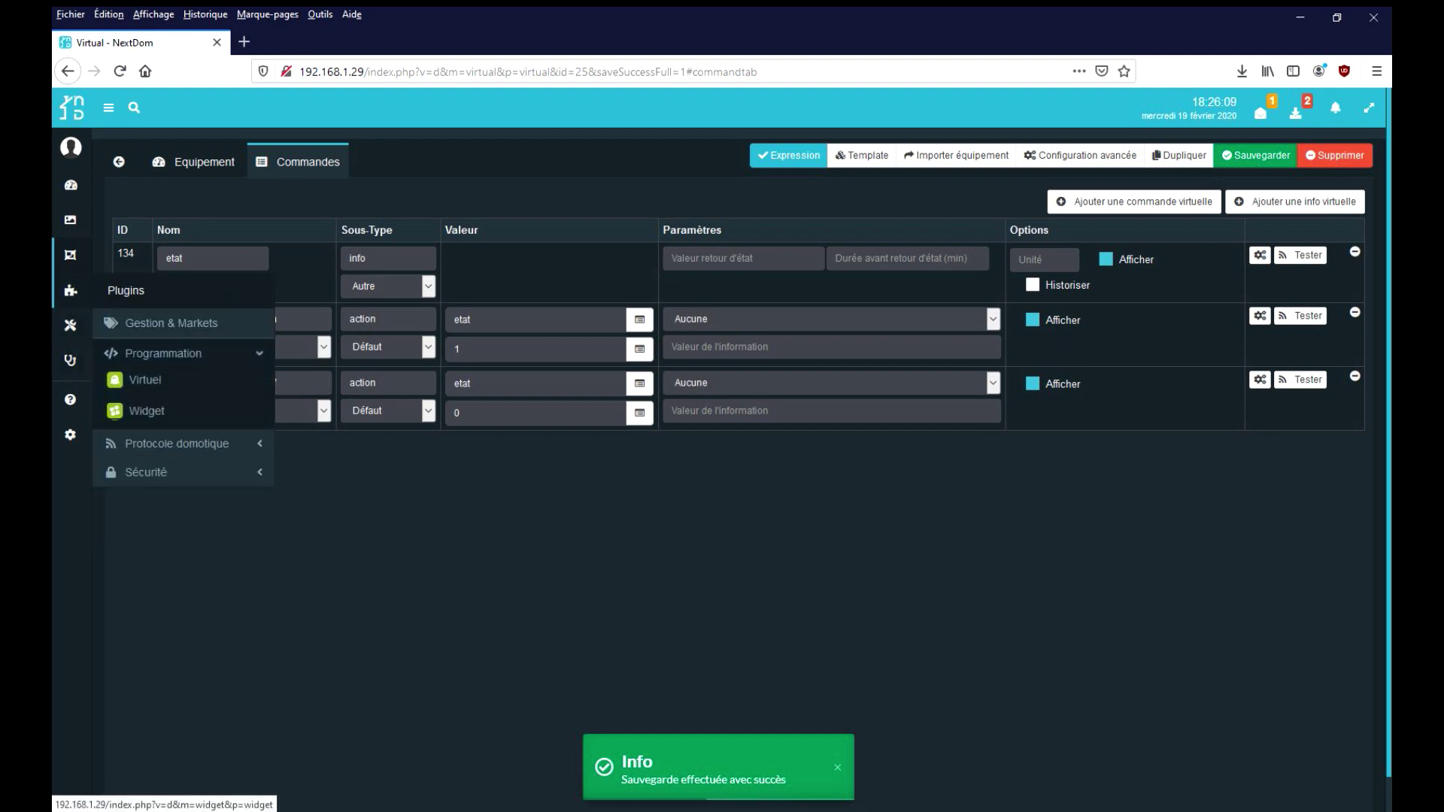
pyautogui.click(147, 411)
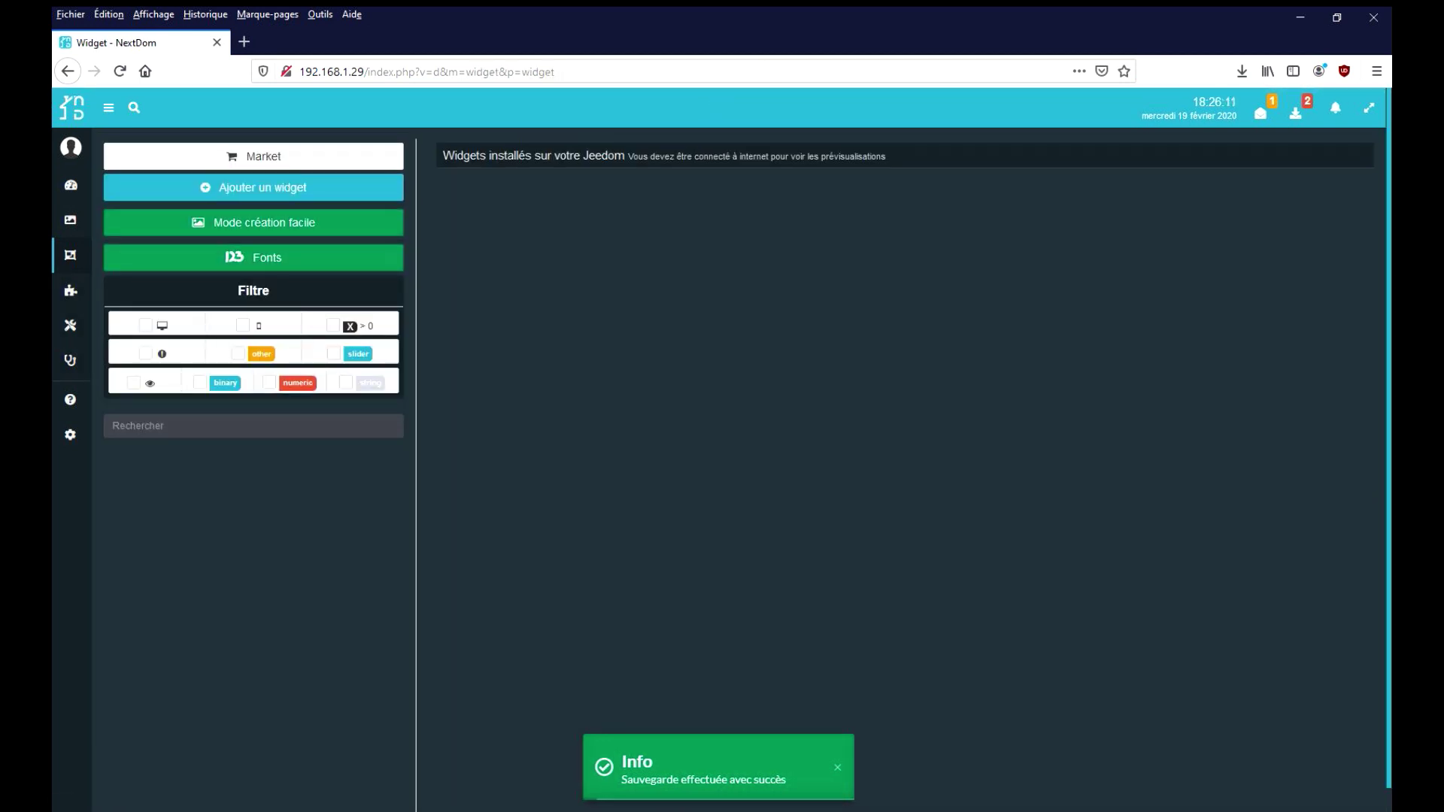
pyautogui.click(253, 222)
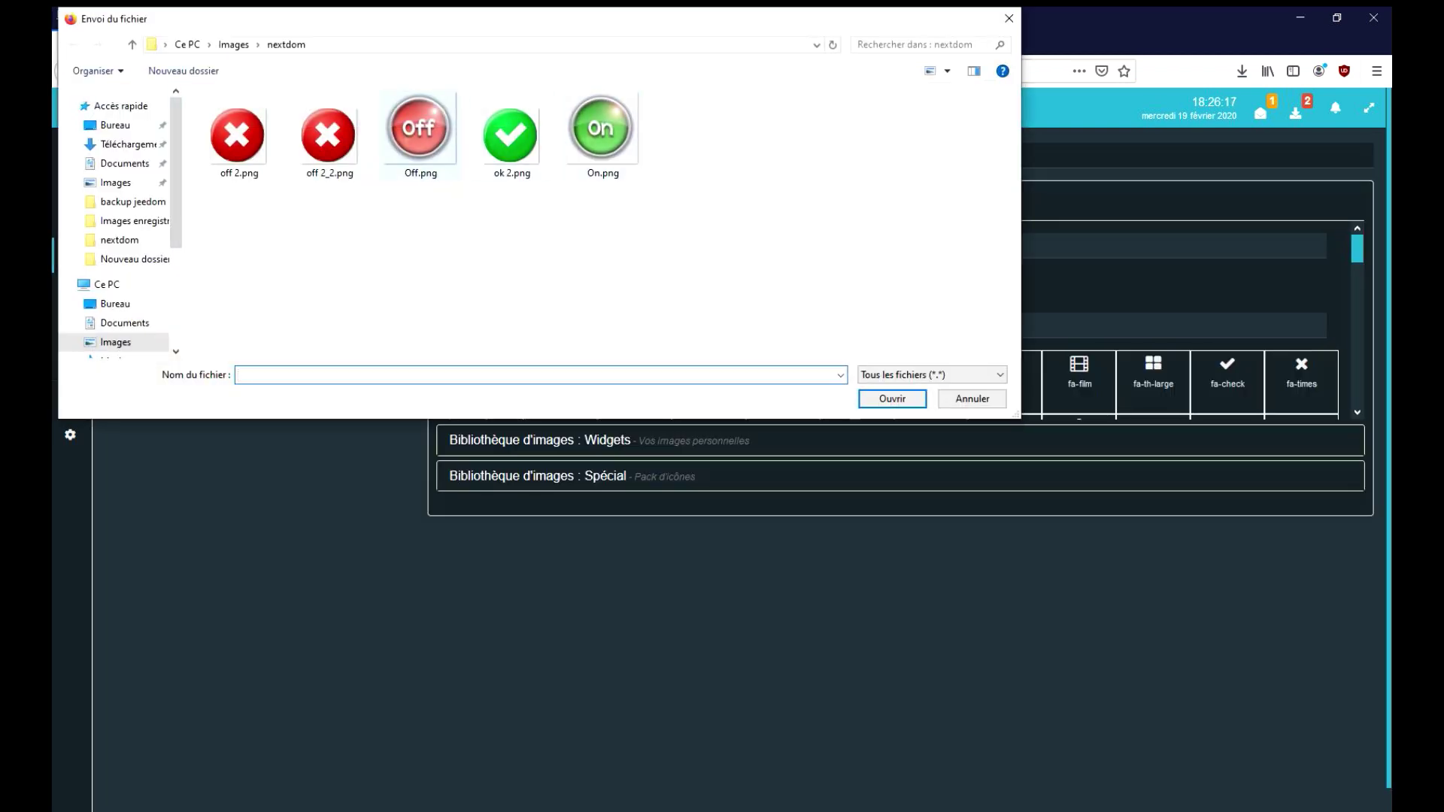
pyautogui.click(423, 127)
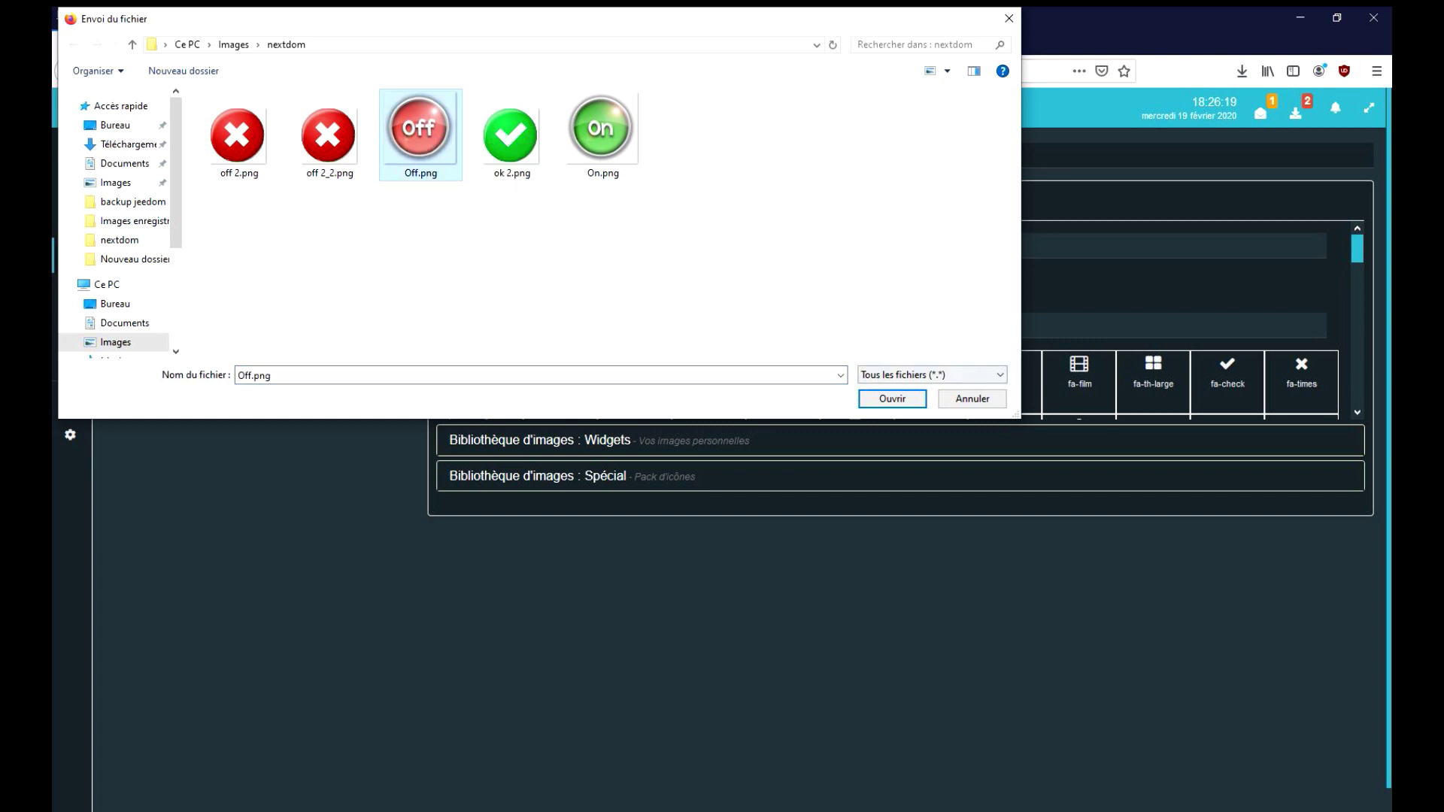
pyautogui.click(891, 398)
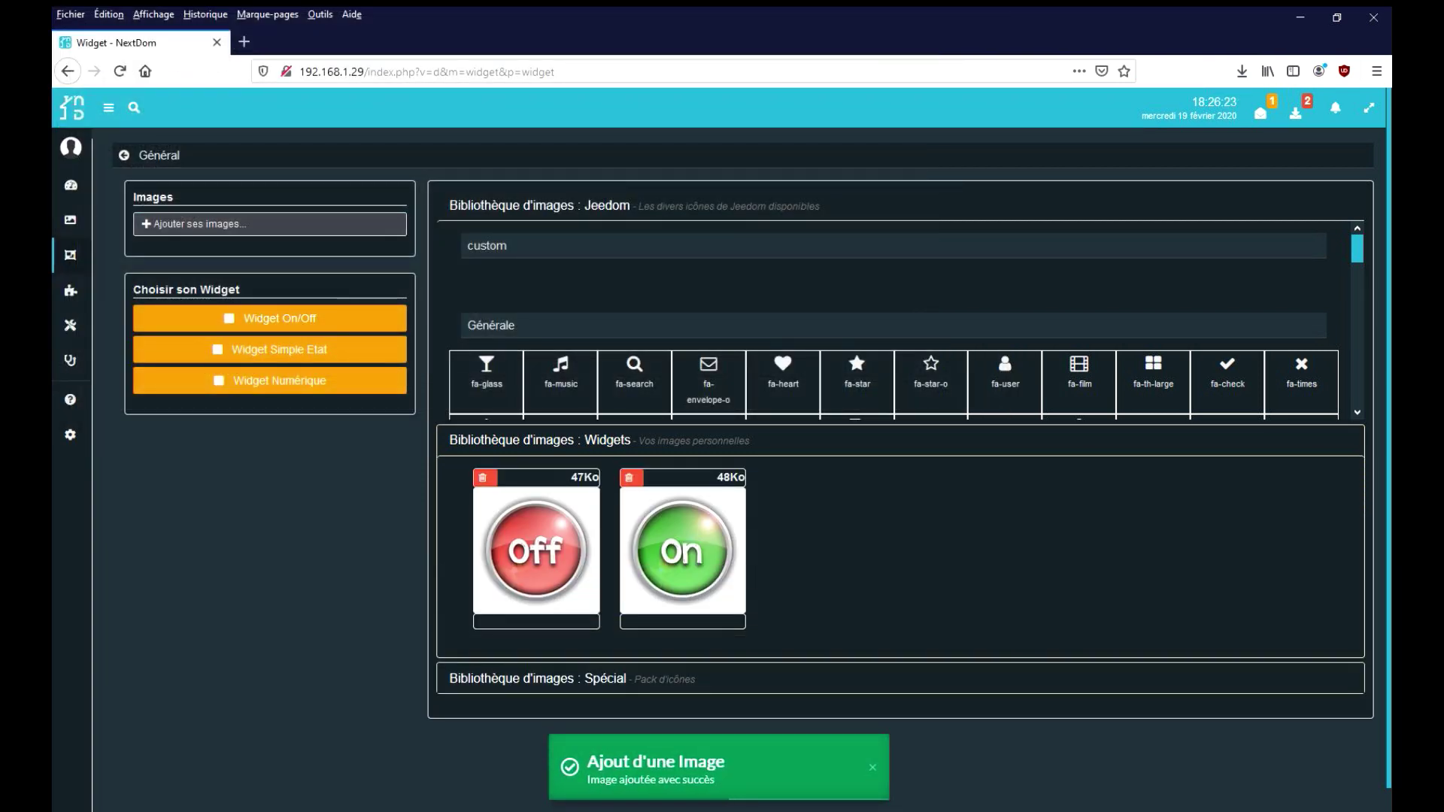
# - Start an On/Off widget named BTONOFF that uses the Images library
pyautogui.click(280, 318)
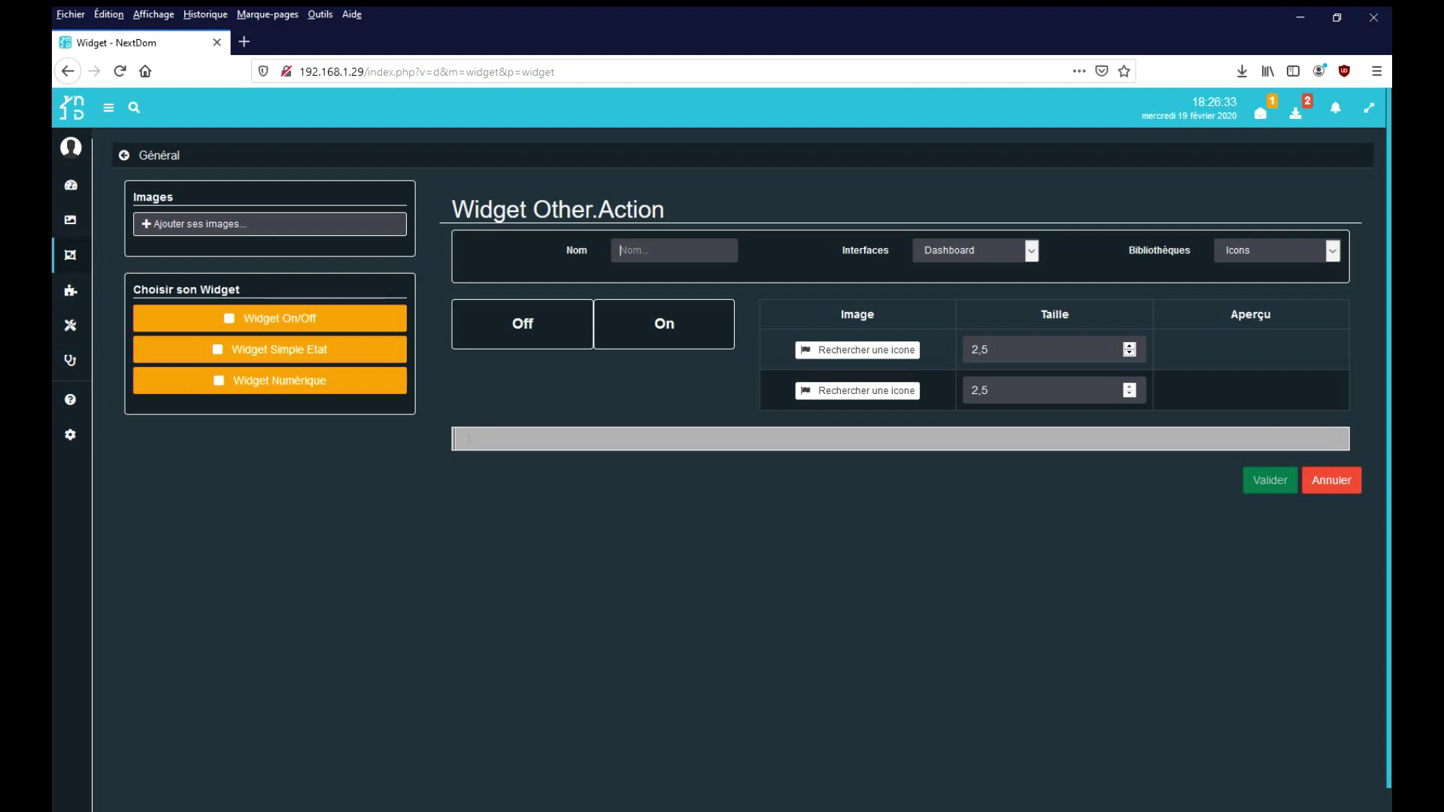
pyautogui.write('BTONOFF')
pyautogui.click(1276, 250)
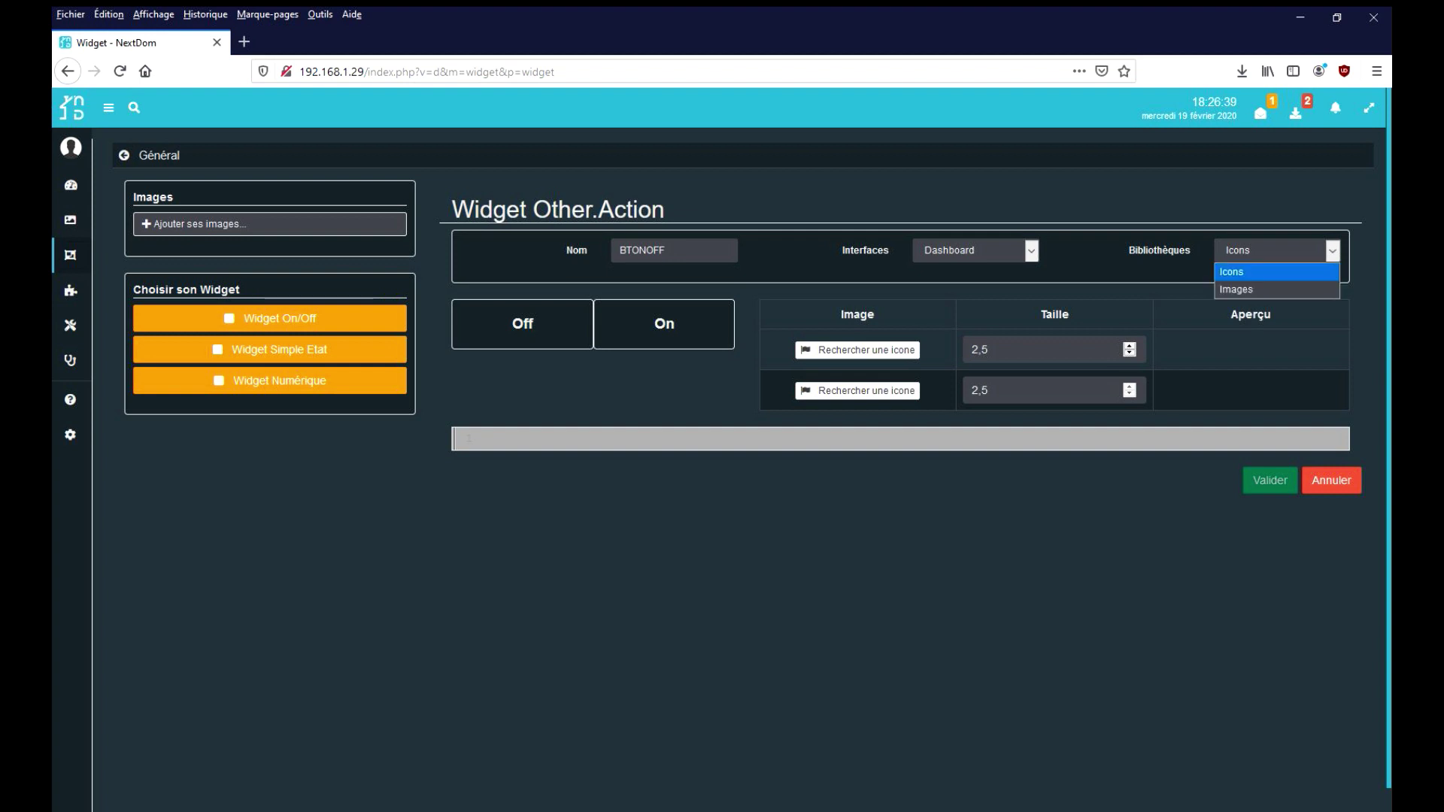
pyautogui.click(1249, 289)
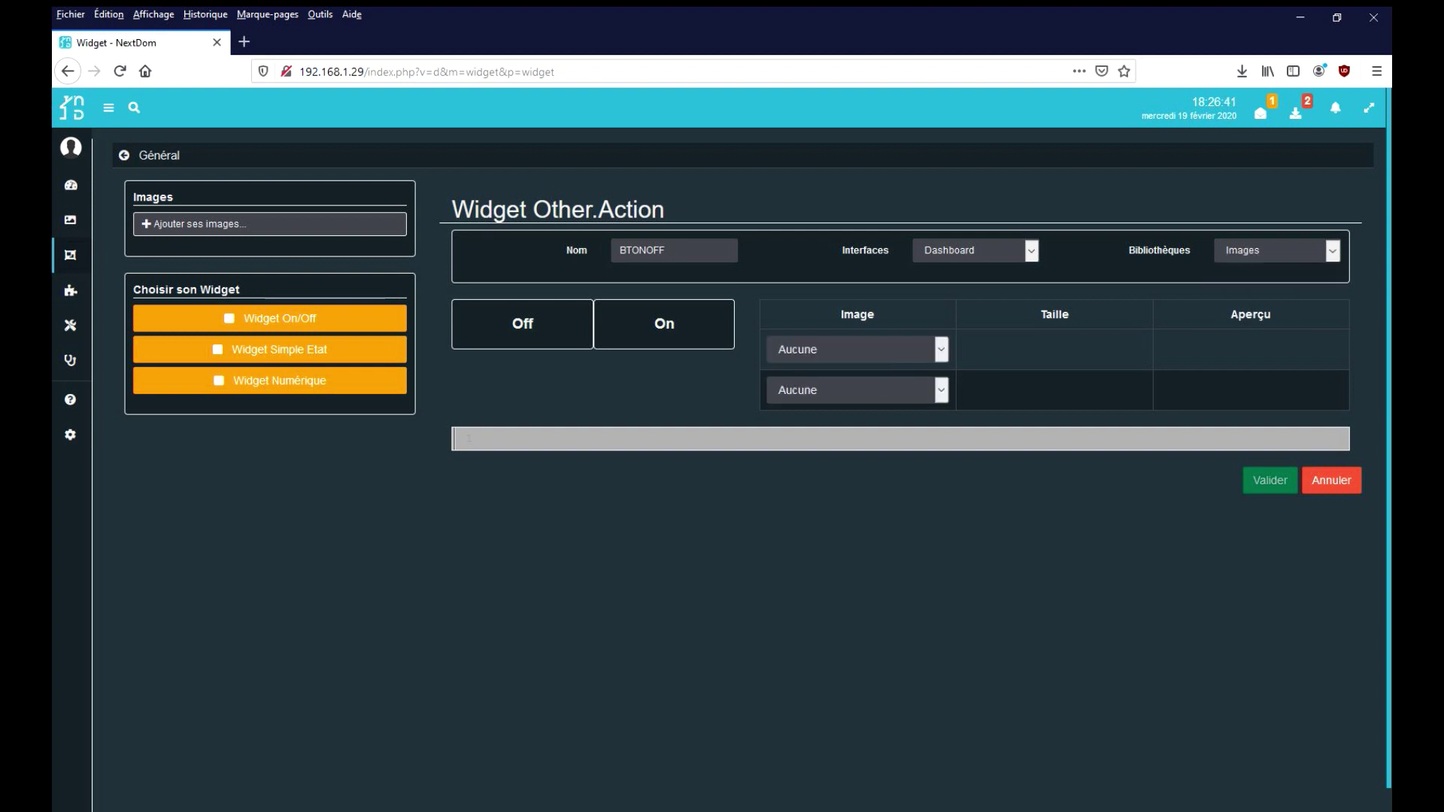
# - Assign Off.png to the off state and On.png to the on state, and validate the widget
pyautogui.click(856, 349)
pyautogui.click(857, 394)
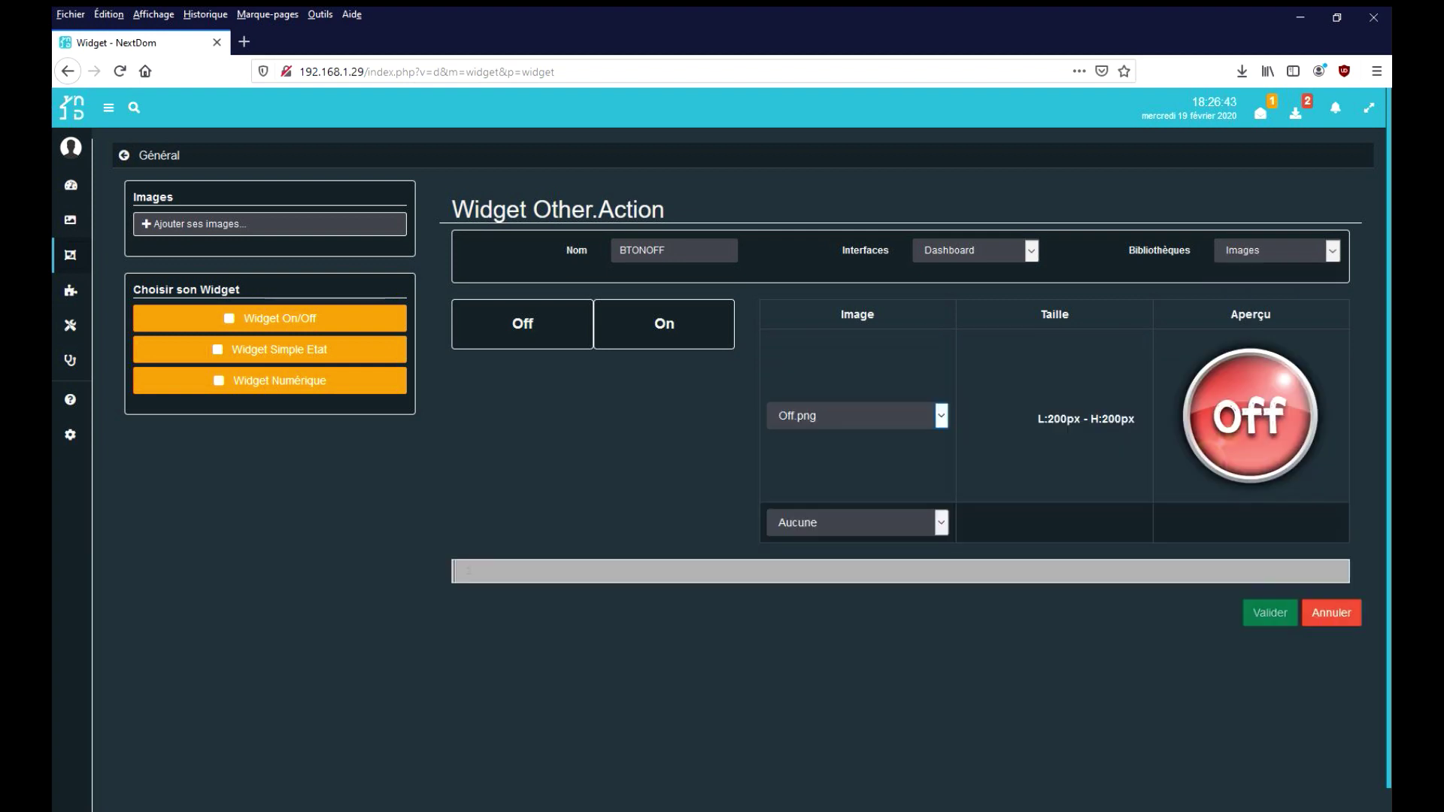
pyautogui.click(857, 522)
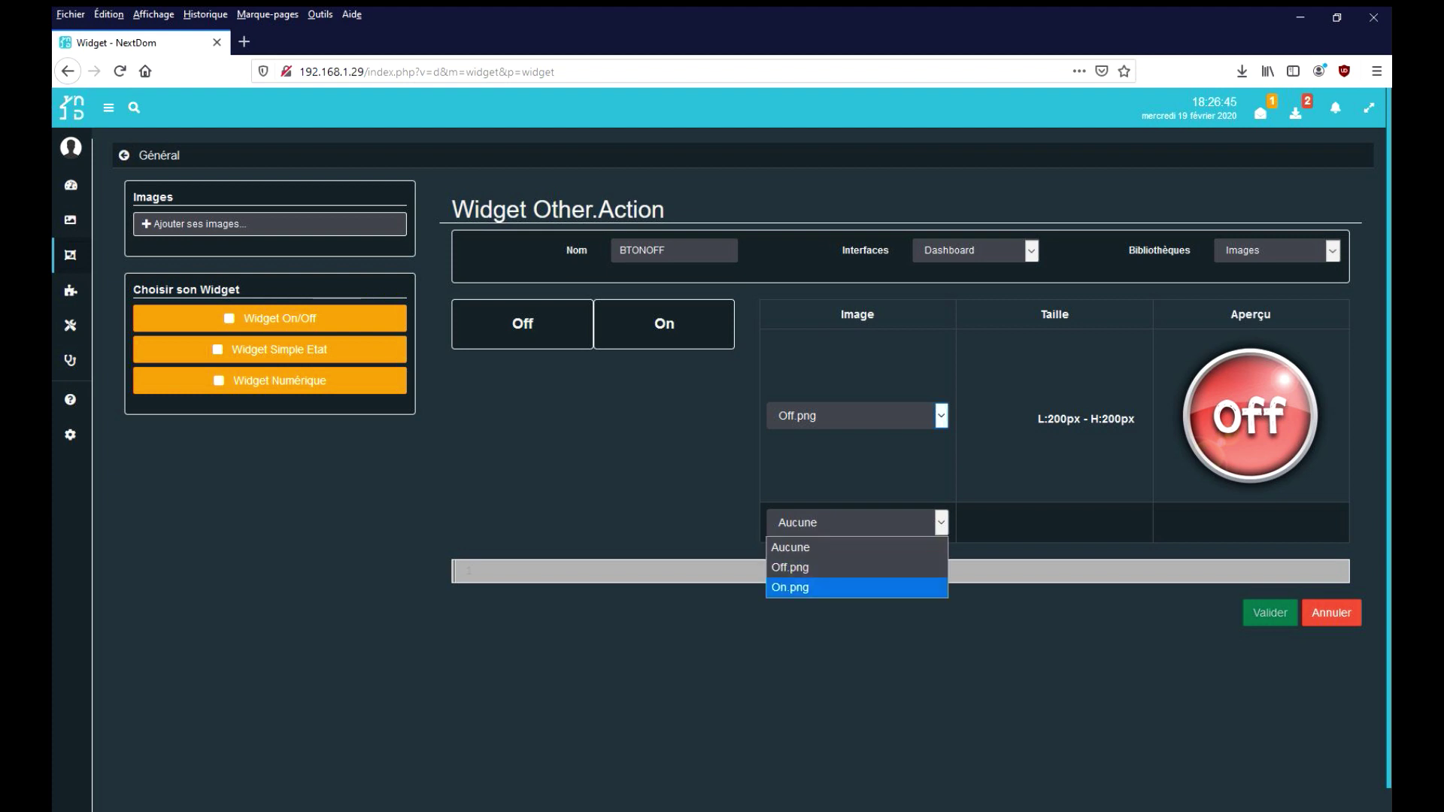
pyautogui.click(827, 587)
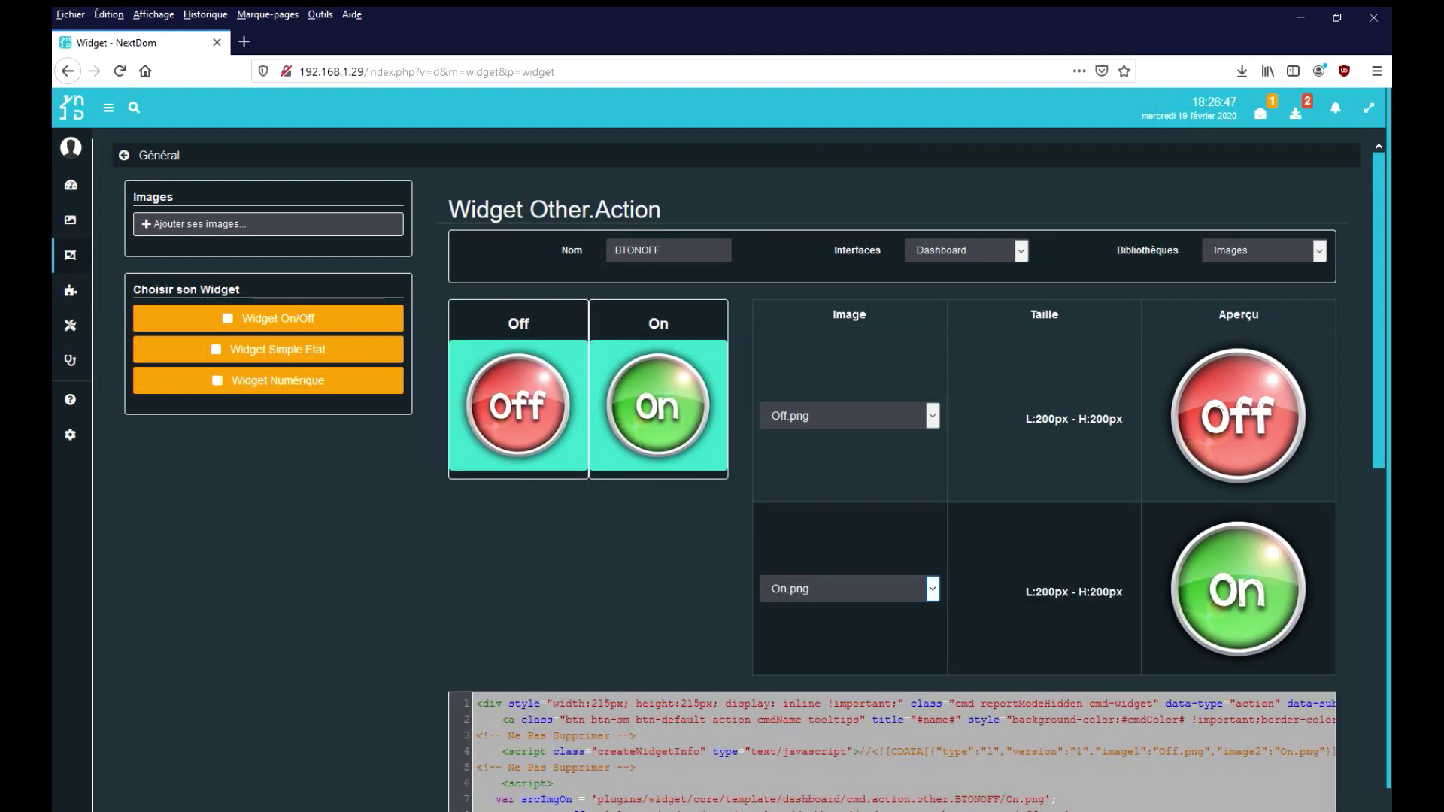
pyautogui.scroll(-10, 749, 474)
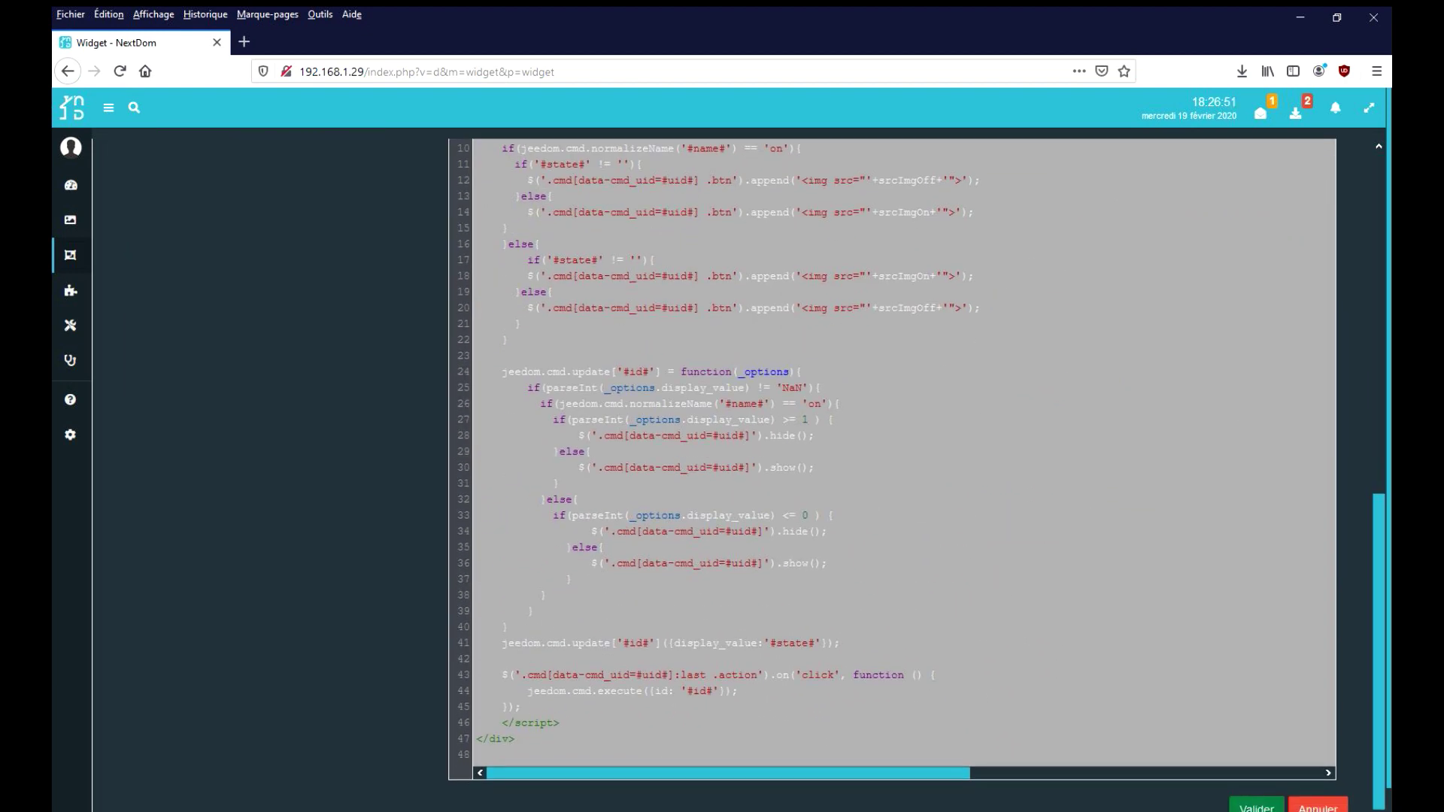
pyautogui.click(1256, 806)
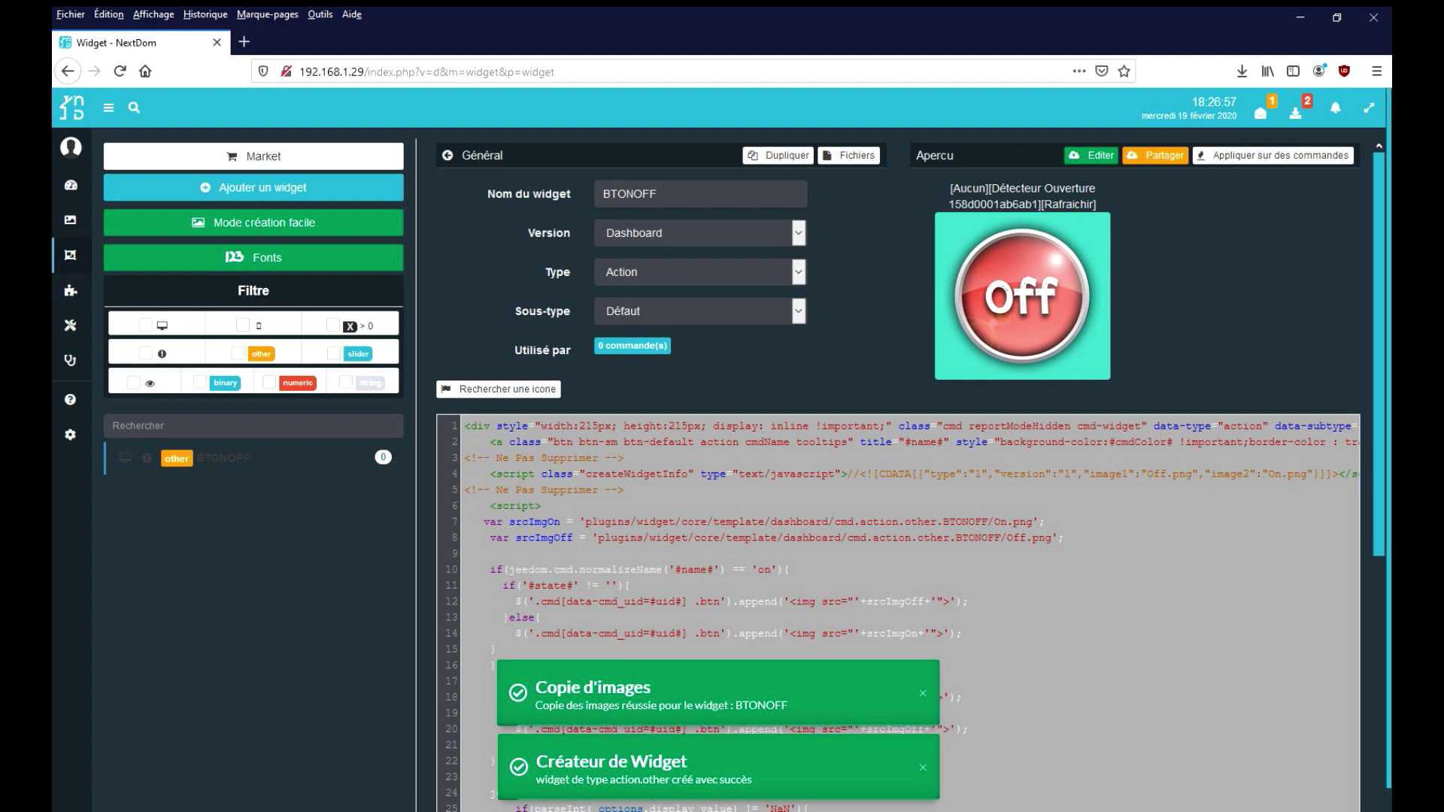
# - Replace line 2 of the BTONOFF code with the Notepad line <a class="btn btn-sm action cmdName tooltips" title="#name#"></a> <!-- Icône -->
pyautogui.moveTo(490, 442); pyautogui.dragTo(1359, 430)
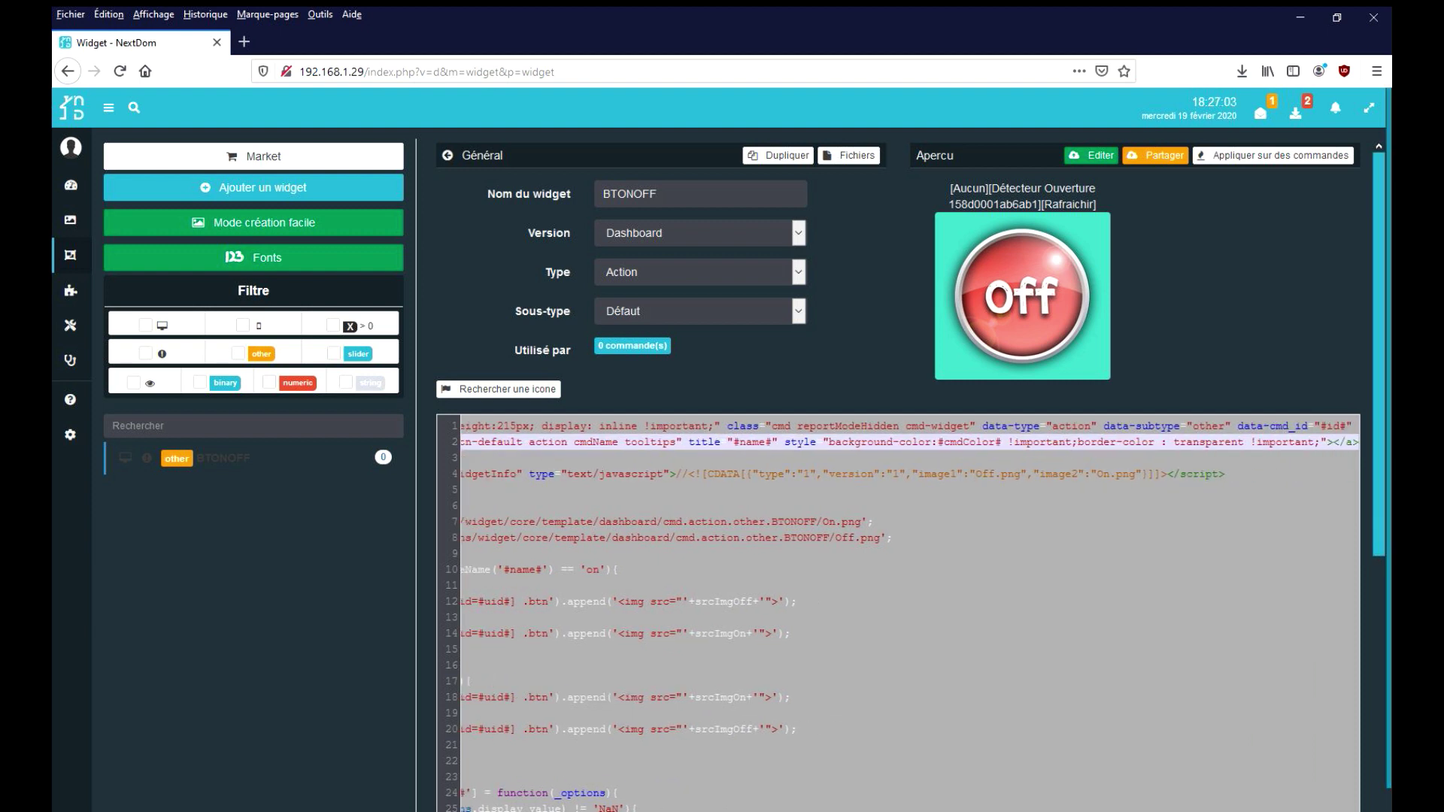
pyautogui.press('Delete')
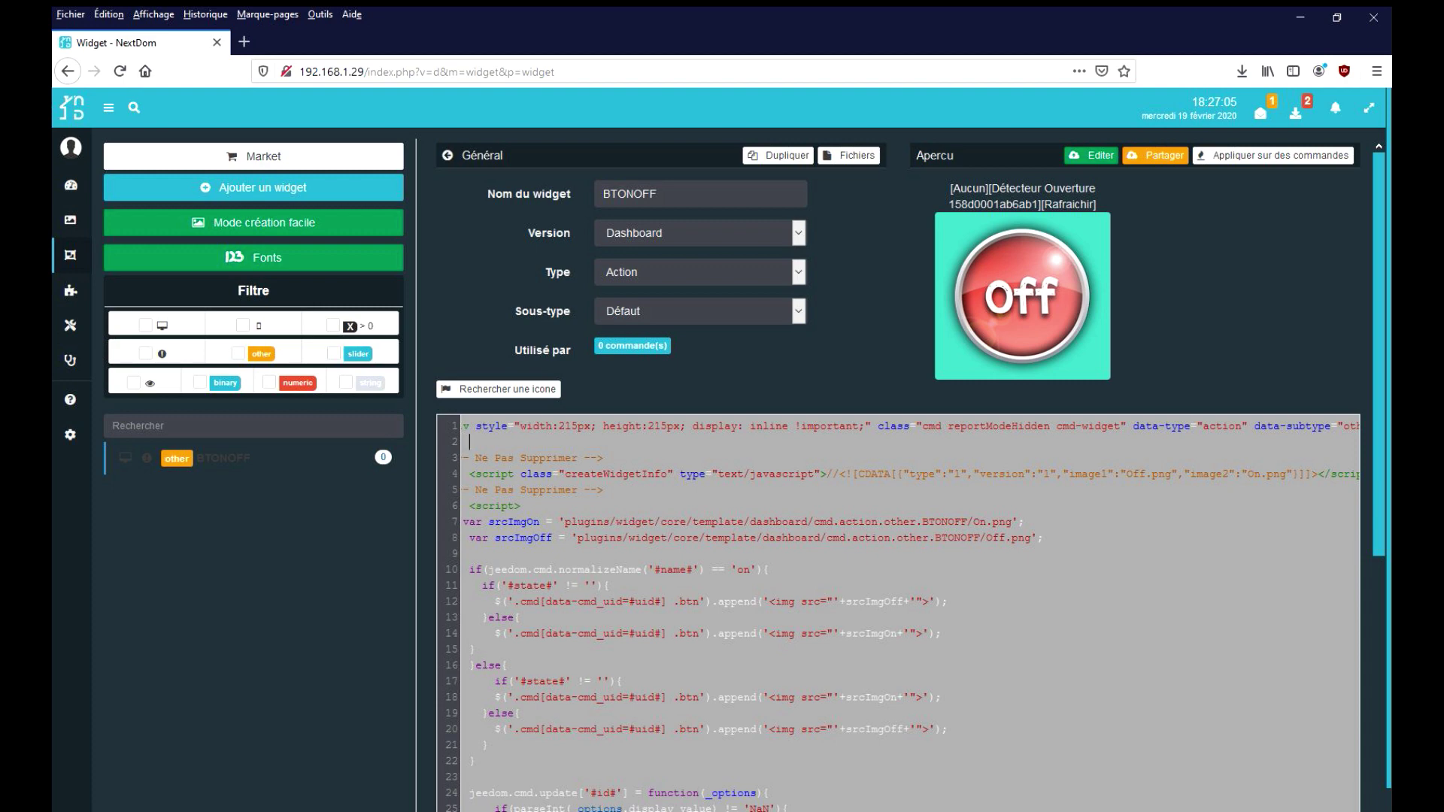
pyautogui.hotkey('alt', 'Tab')
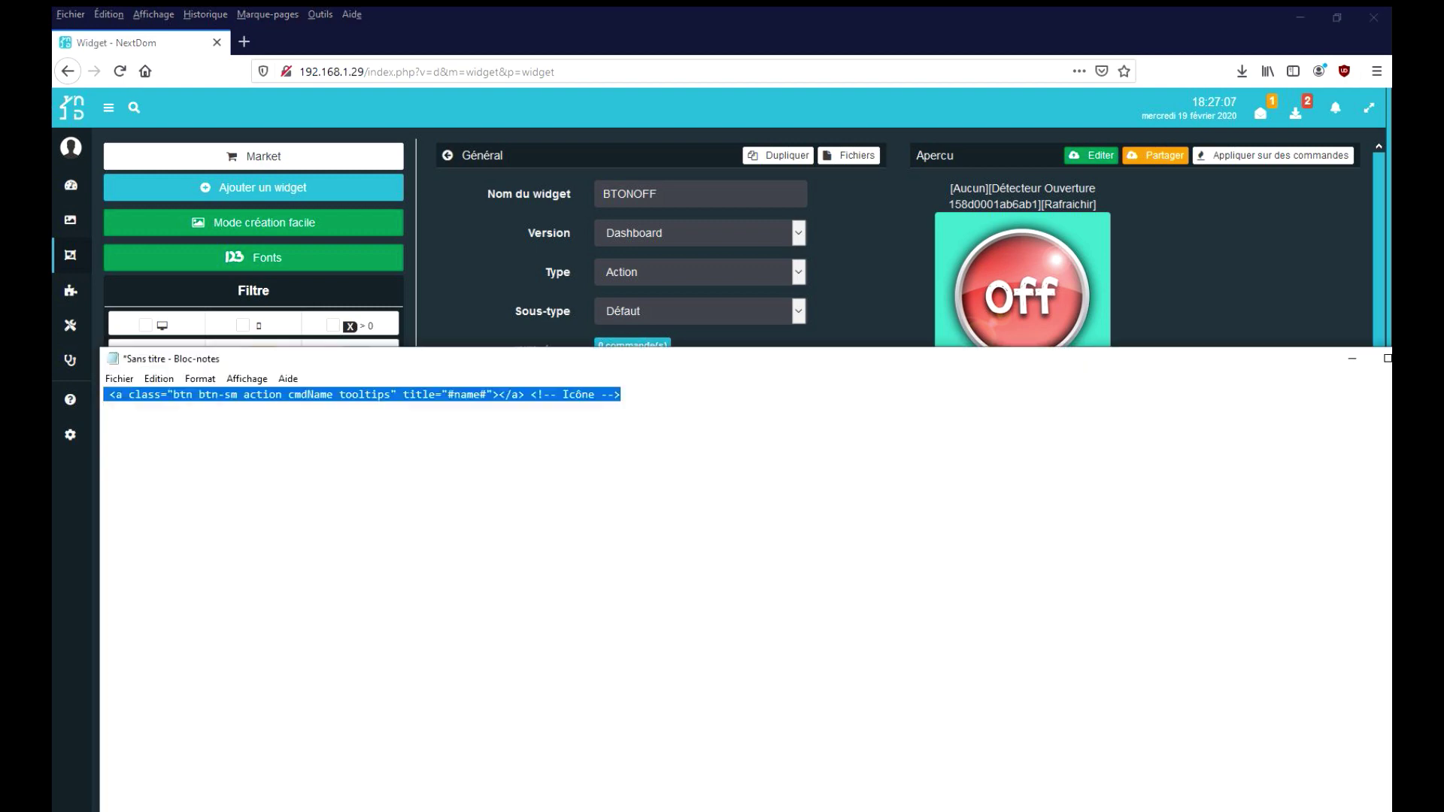
pyautogui.hotkey('alt', 'Tab')
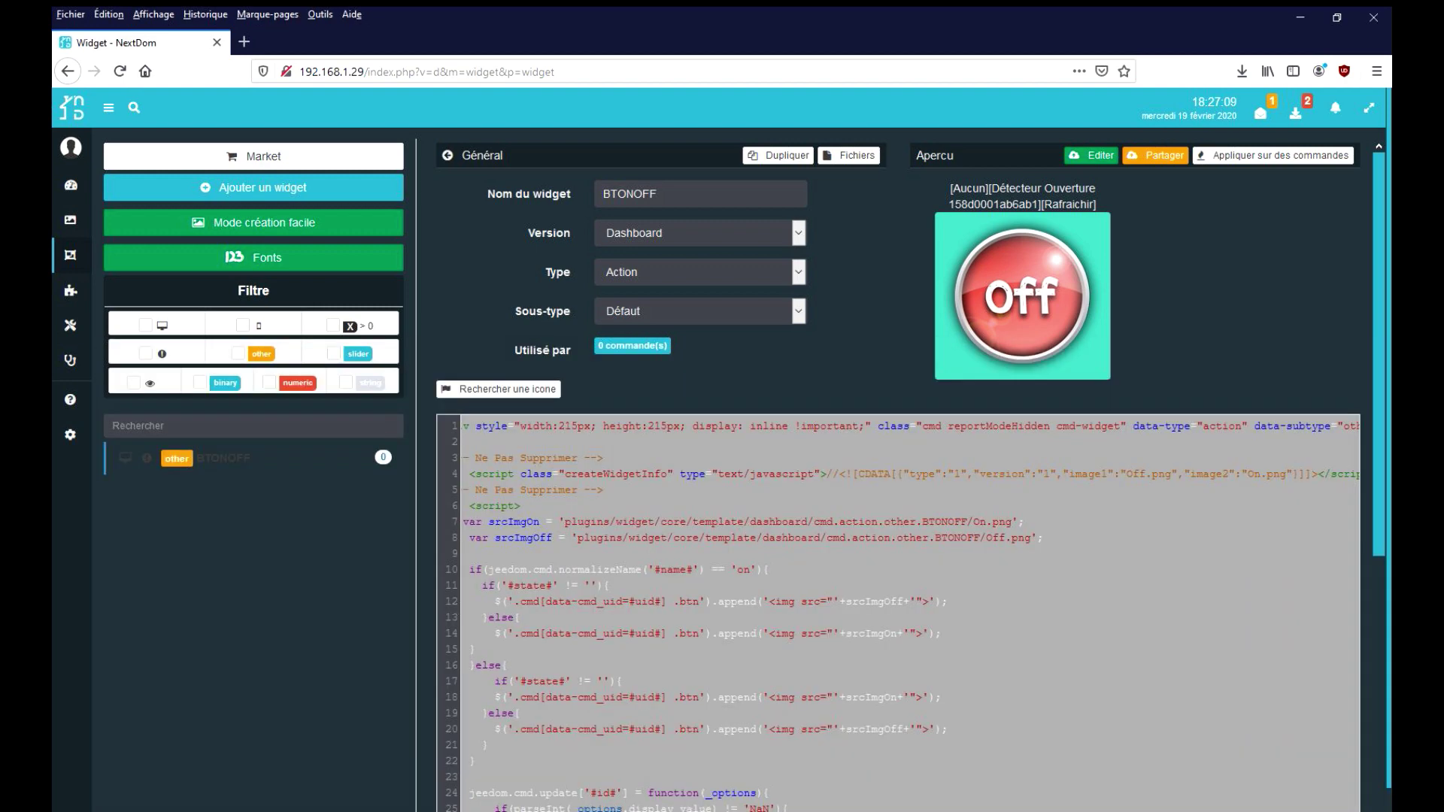
pyautogui.press('BackSpace')
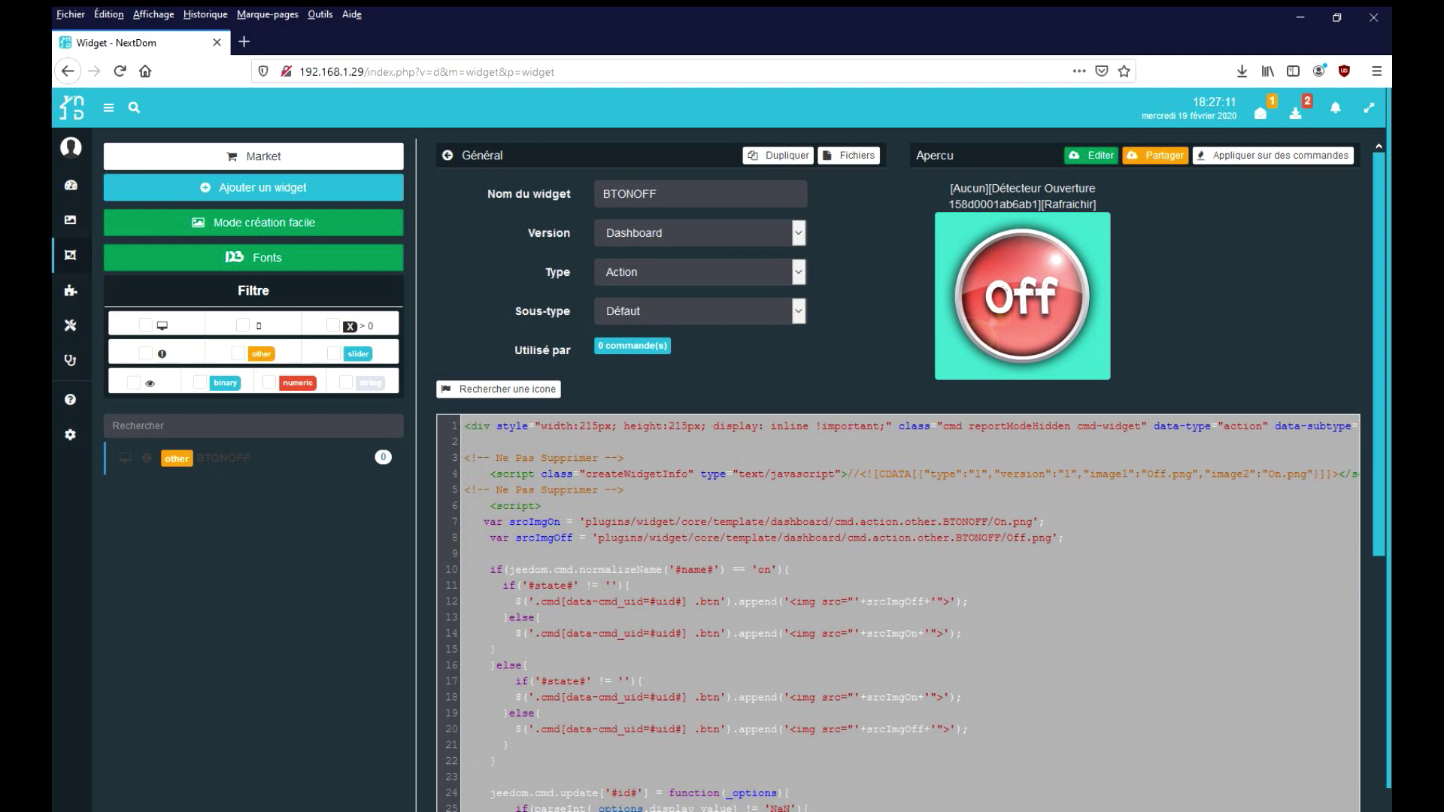
pyautogui.write('<a class="btn btn-sm action cmdName tooltips" title="#name#"></a> <!-- Icône -->')
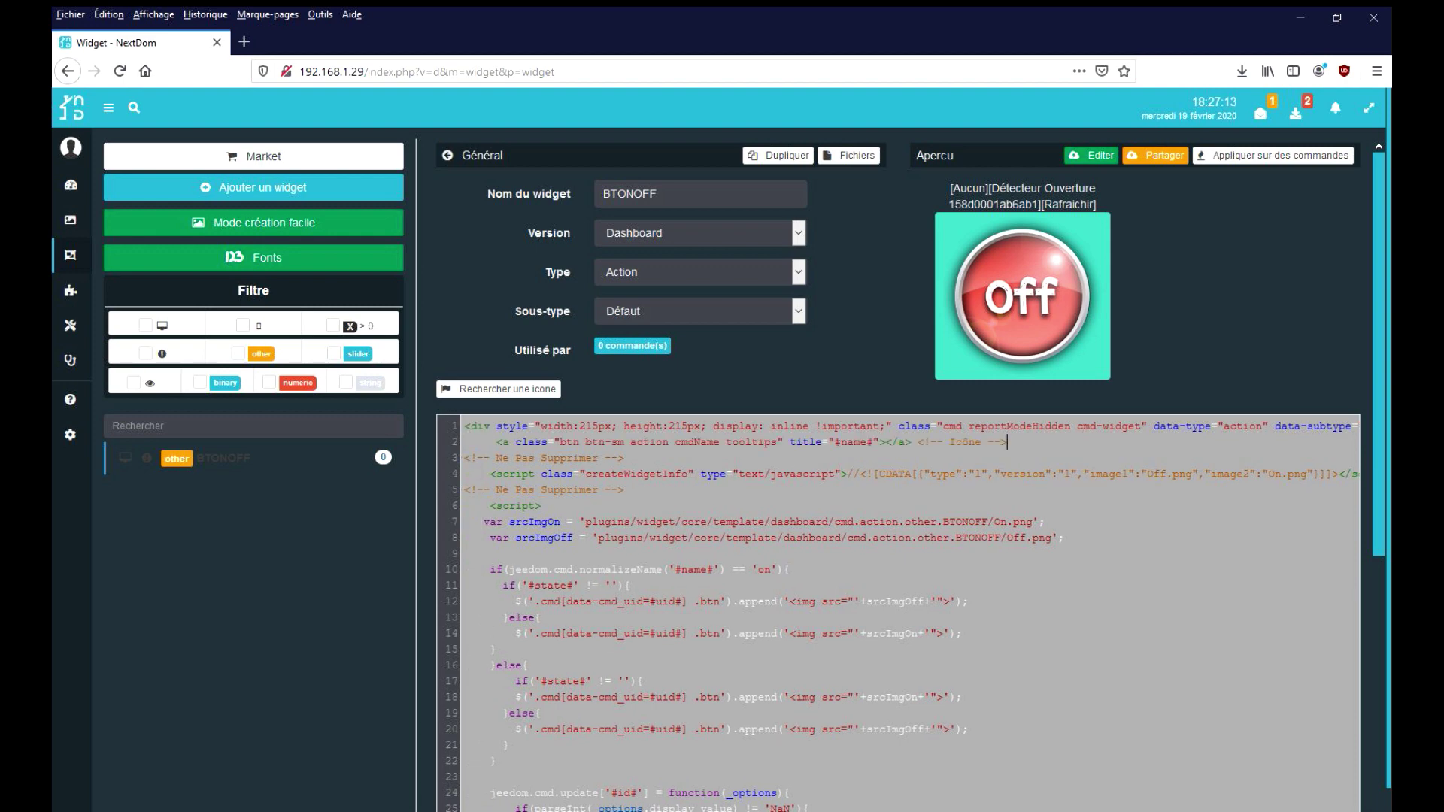
# - Review the modified BTONOFF widget code through to its closing lines
pyautogui.scroll(-5, 902, 466)
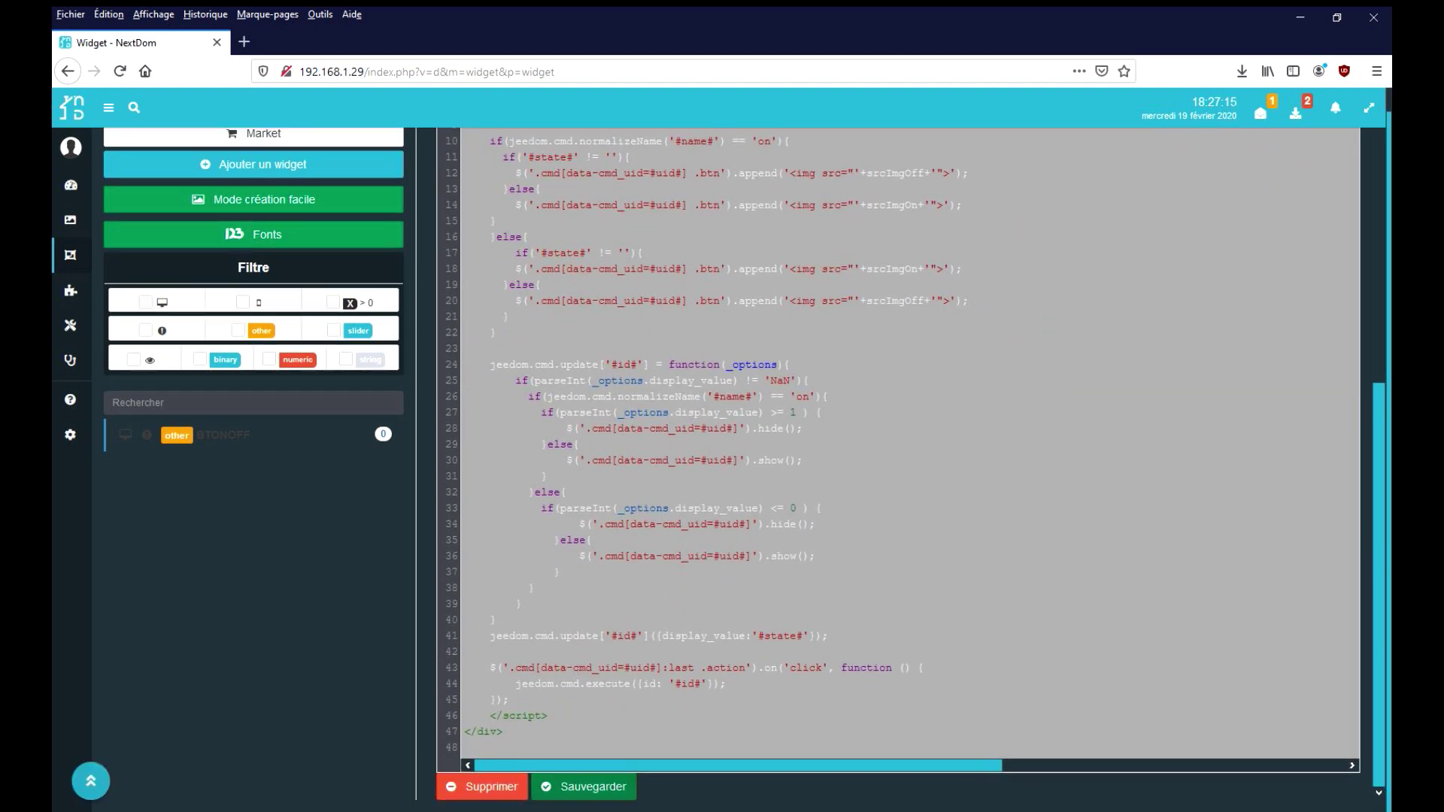
pyautogui.scroll(1, 902, 466)
pyautogui.scroll(5, 902, 466)
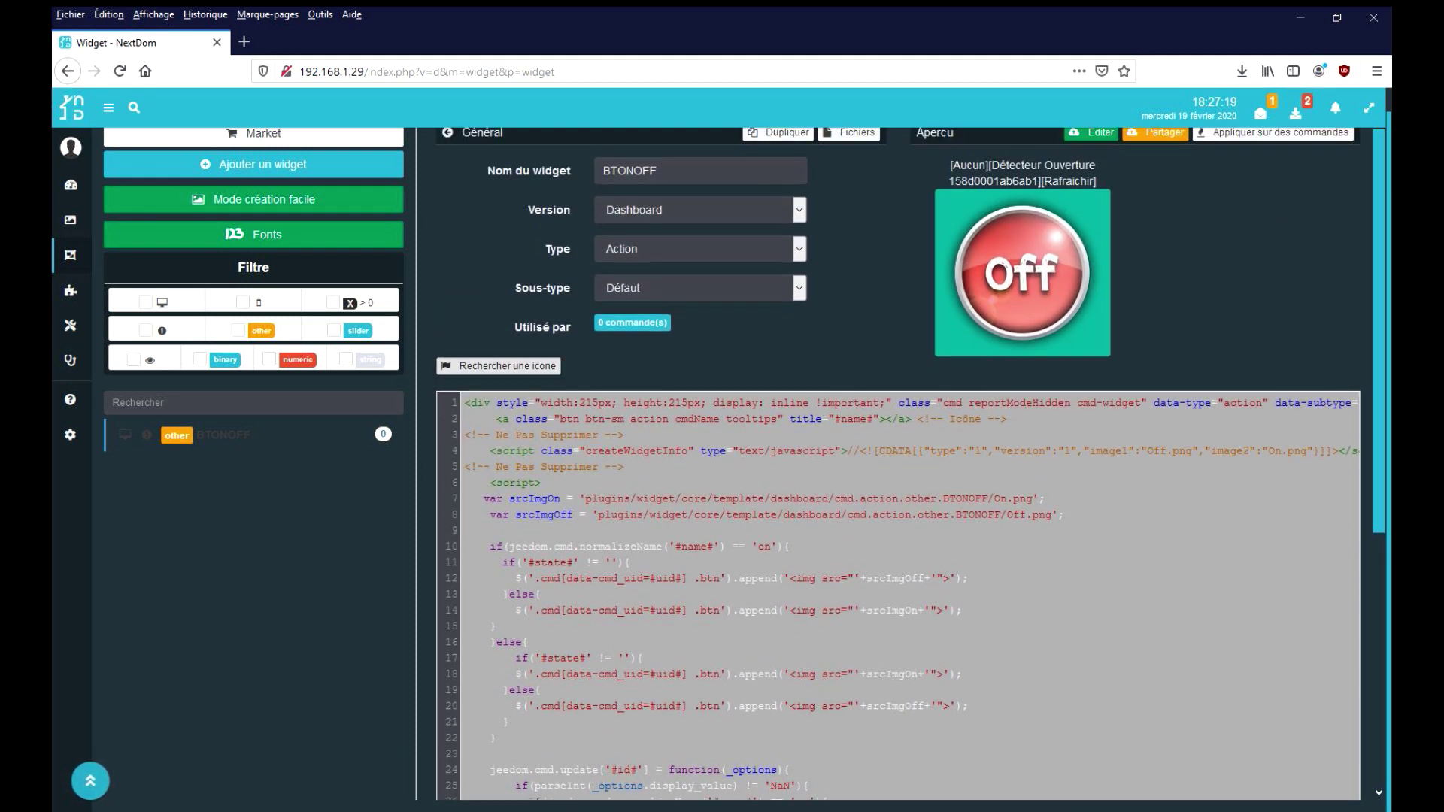
# - Open the admin profile's widget settings to examine the widget theme and opacity options
pyautogui.moveTo(71, 185)
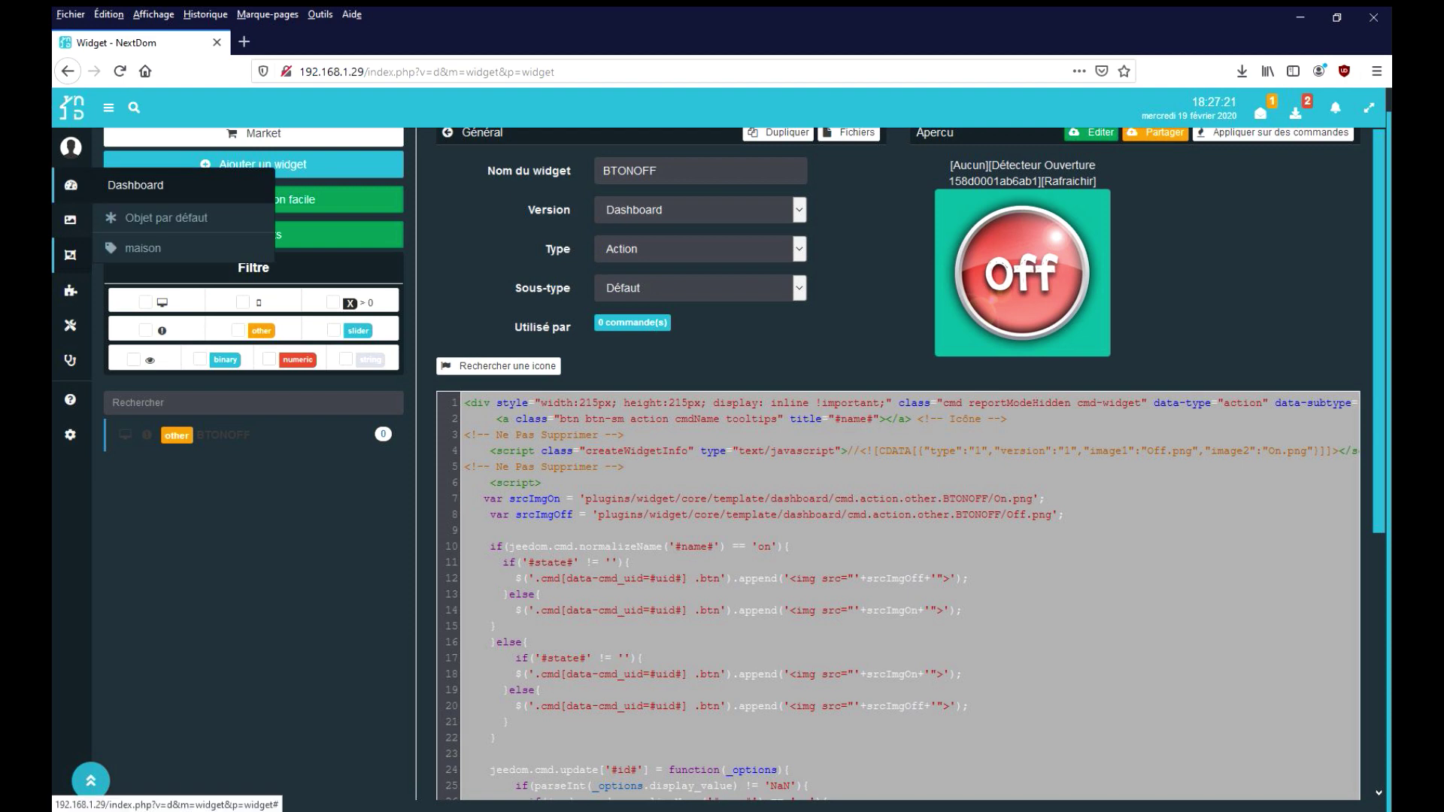
pyautogui.click(71, 147)
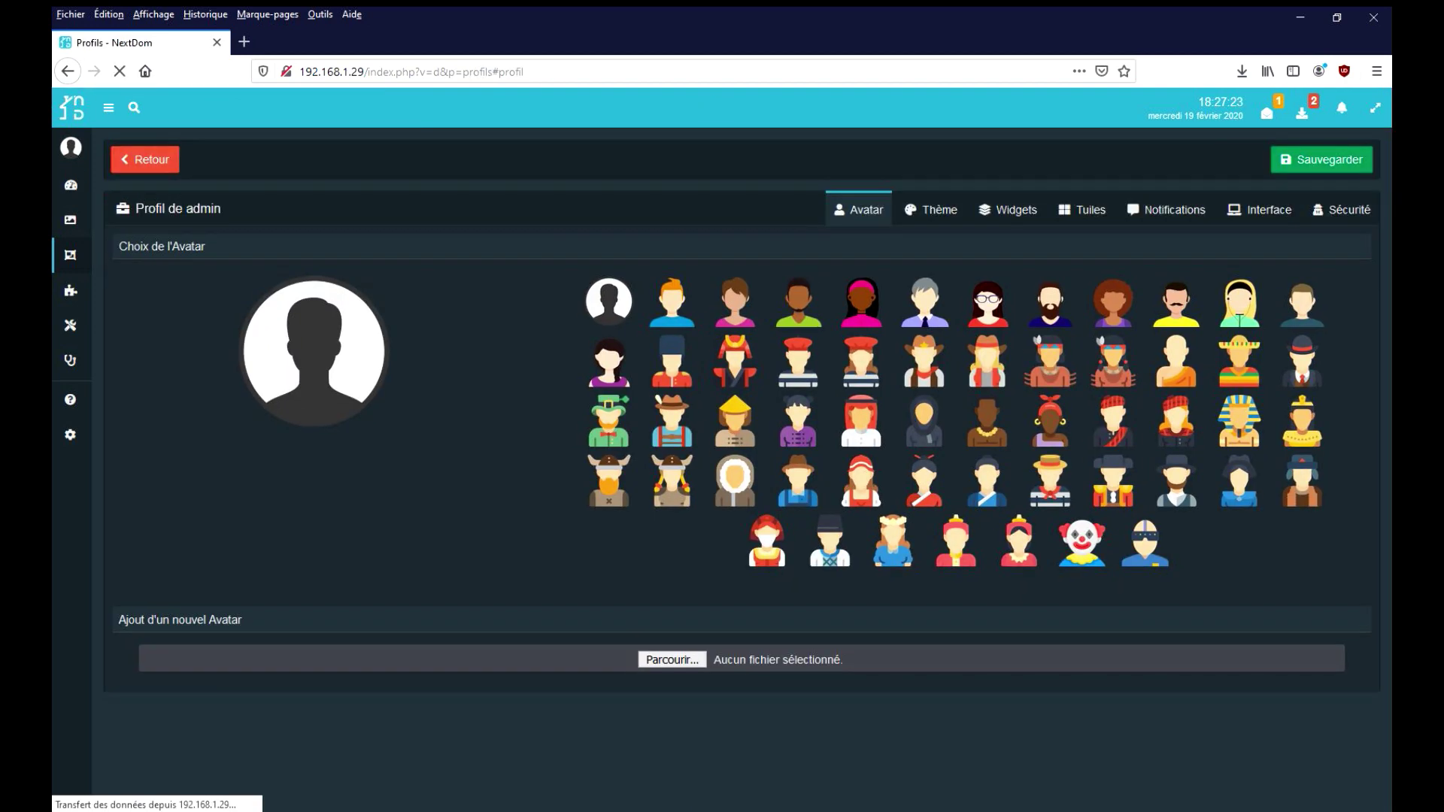
pyautogui.click(1007, 209)
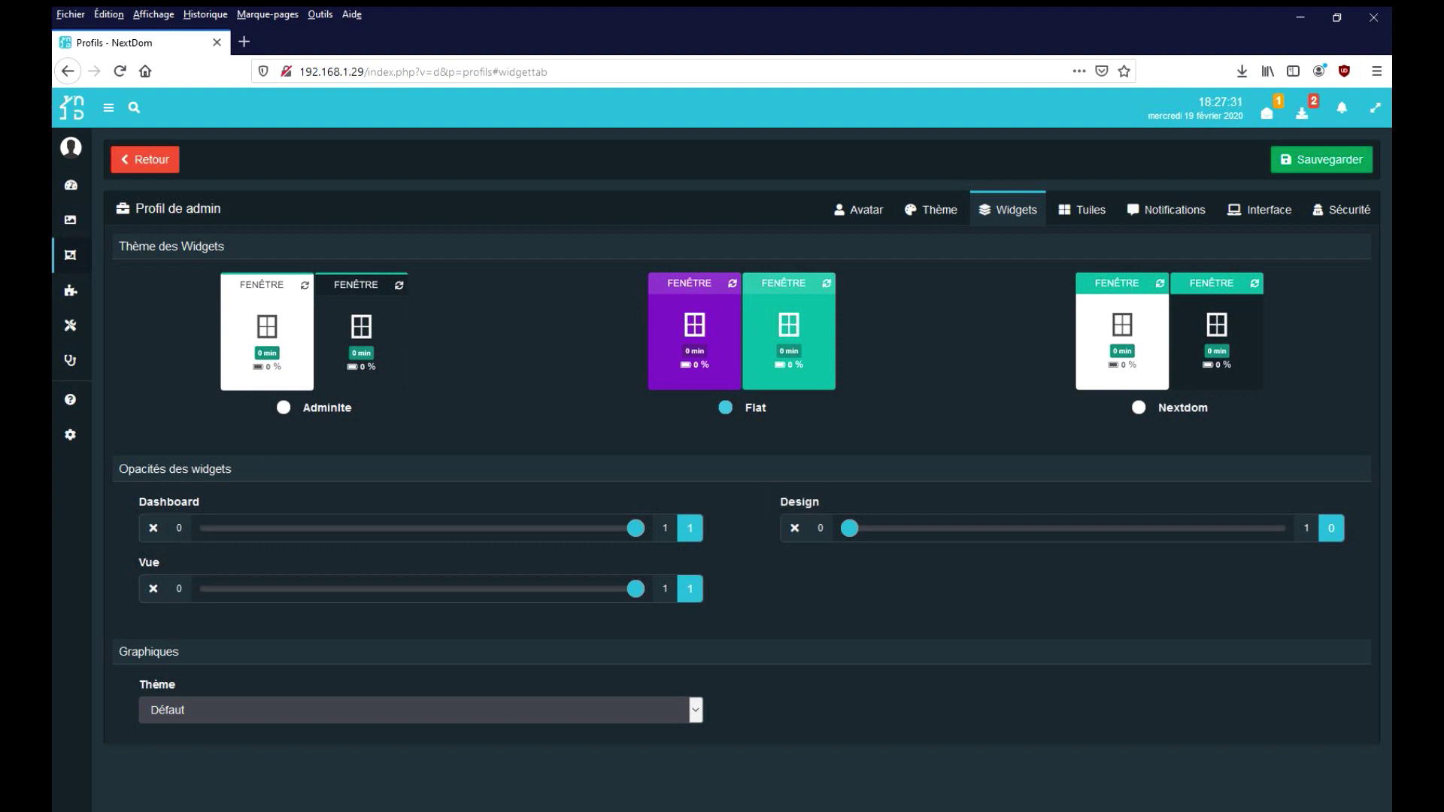
# - Open the home design and enable its edit mode
pyautogui.moveTo(70, 255)
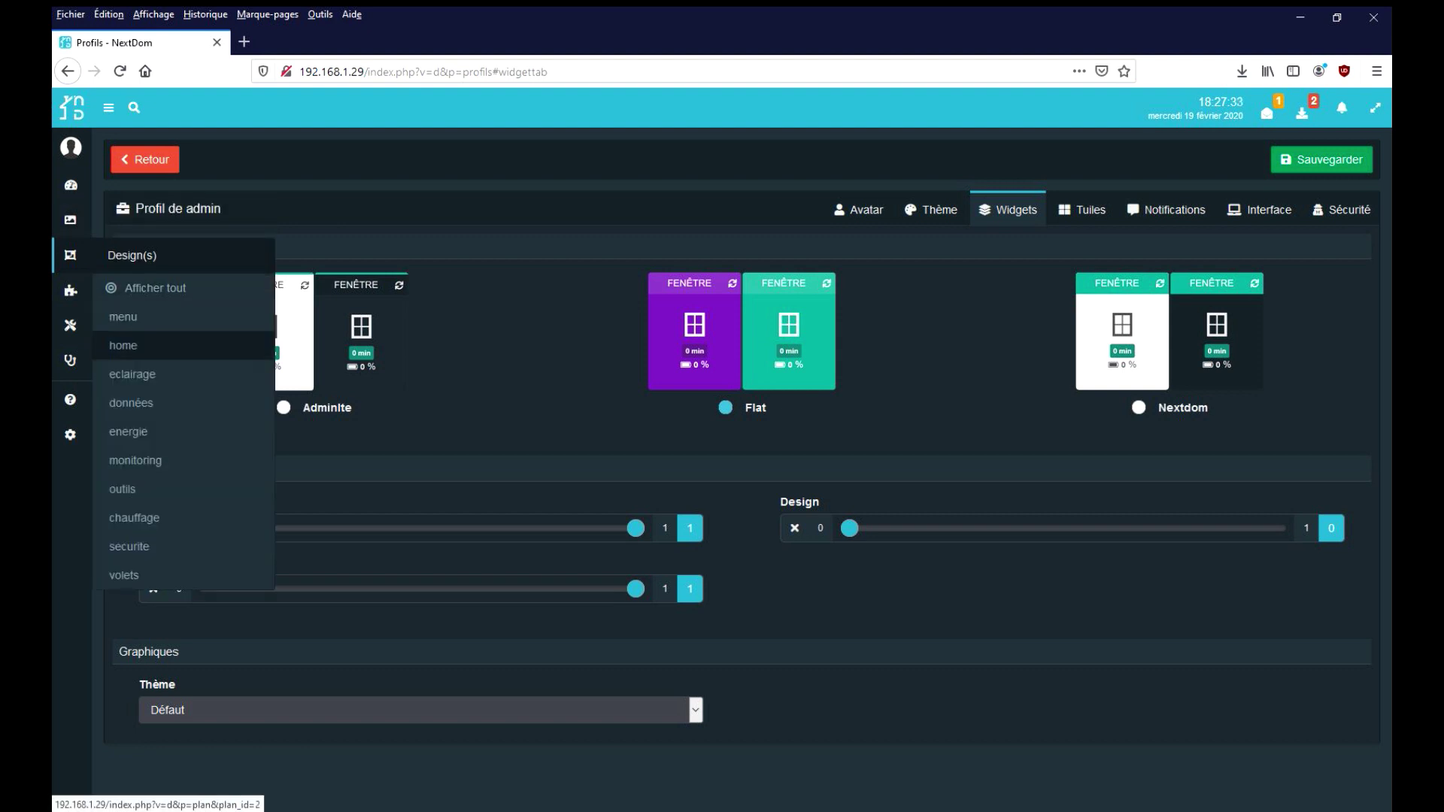
pyautogui.click(123, 345)
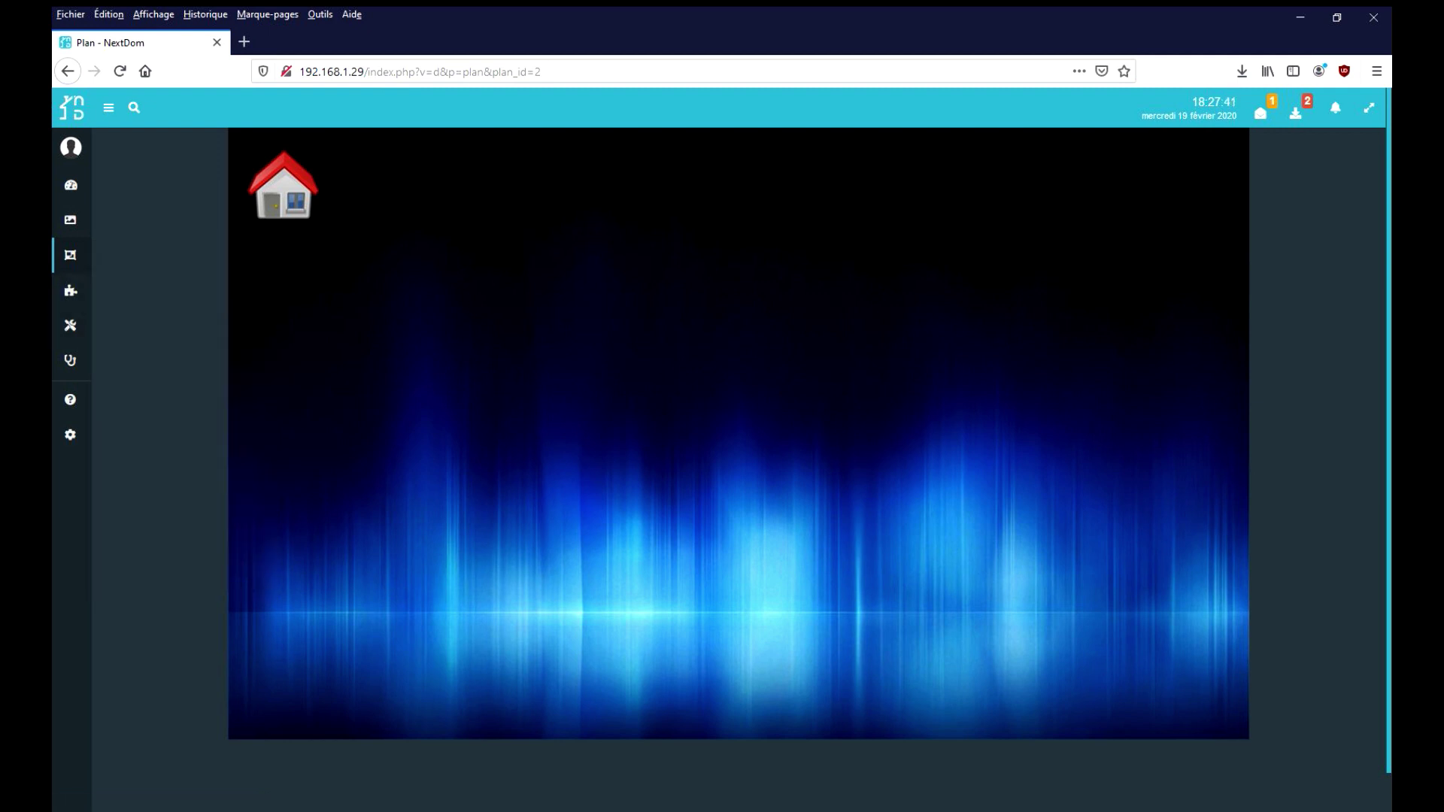
pyautogui.rightClick(373, 360)
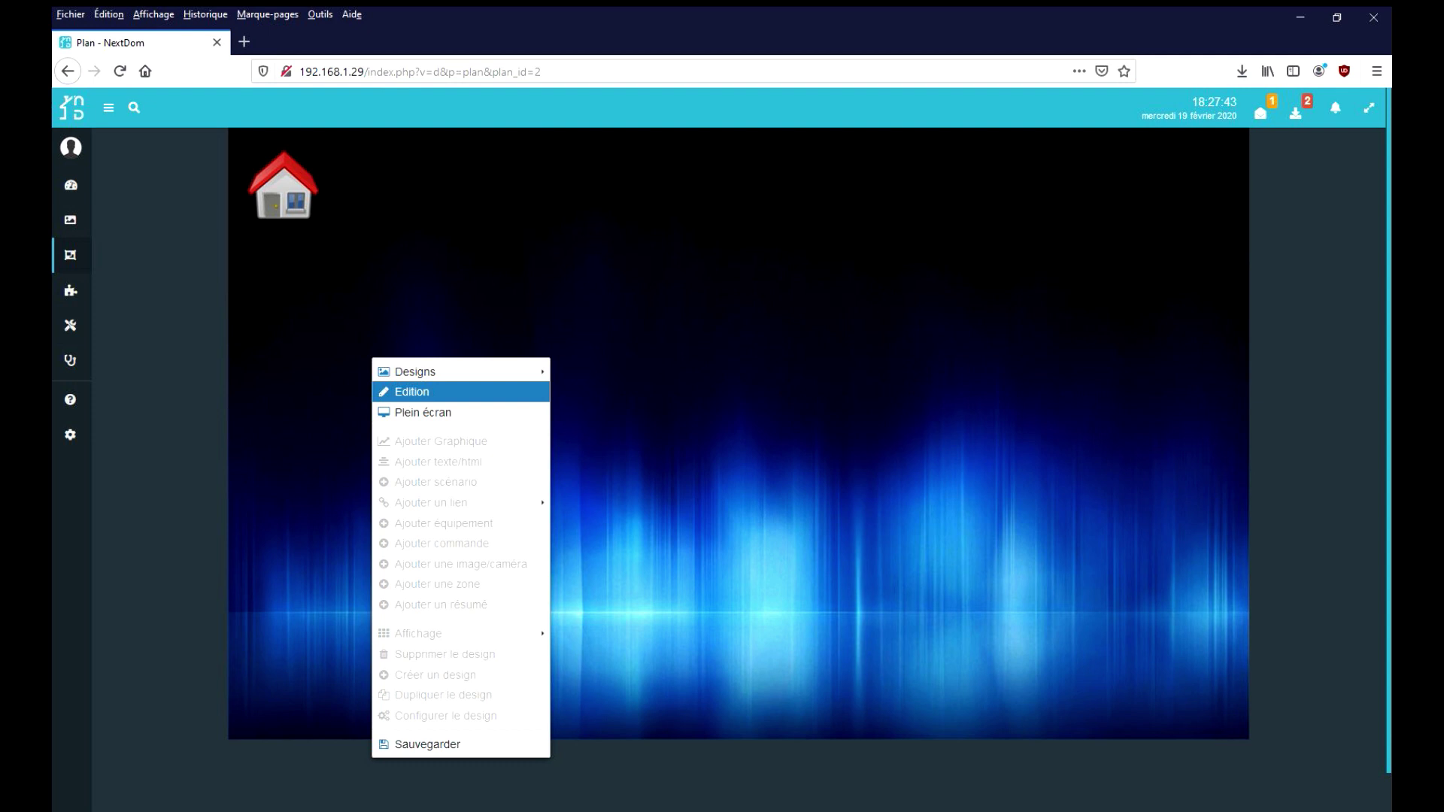
pyautogui.click(412, 391)
# - Add the bt-onoff equipment of the maison object to the home design
pyautogui.rightClick(423, 91)
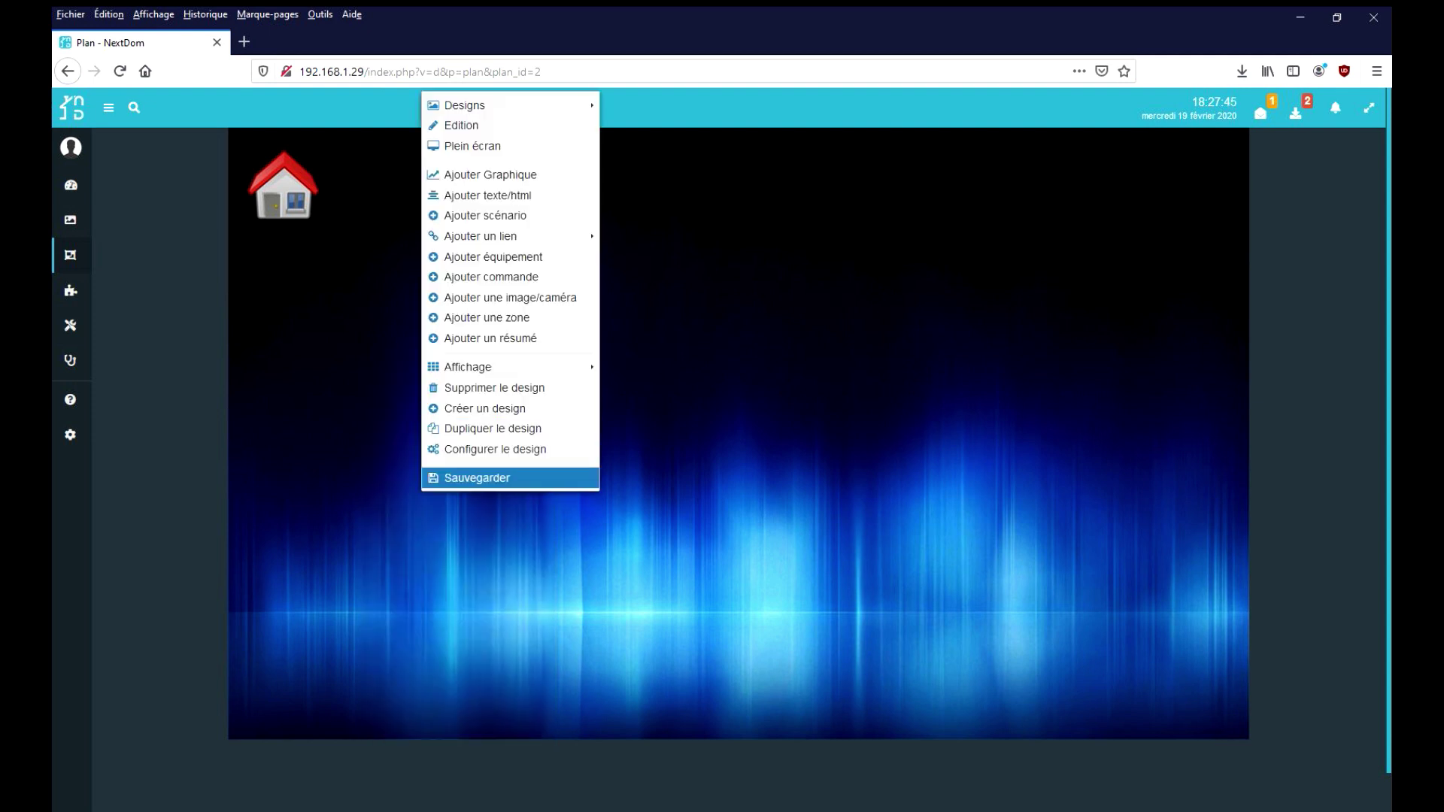
pyautogui.click(493, 256)
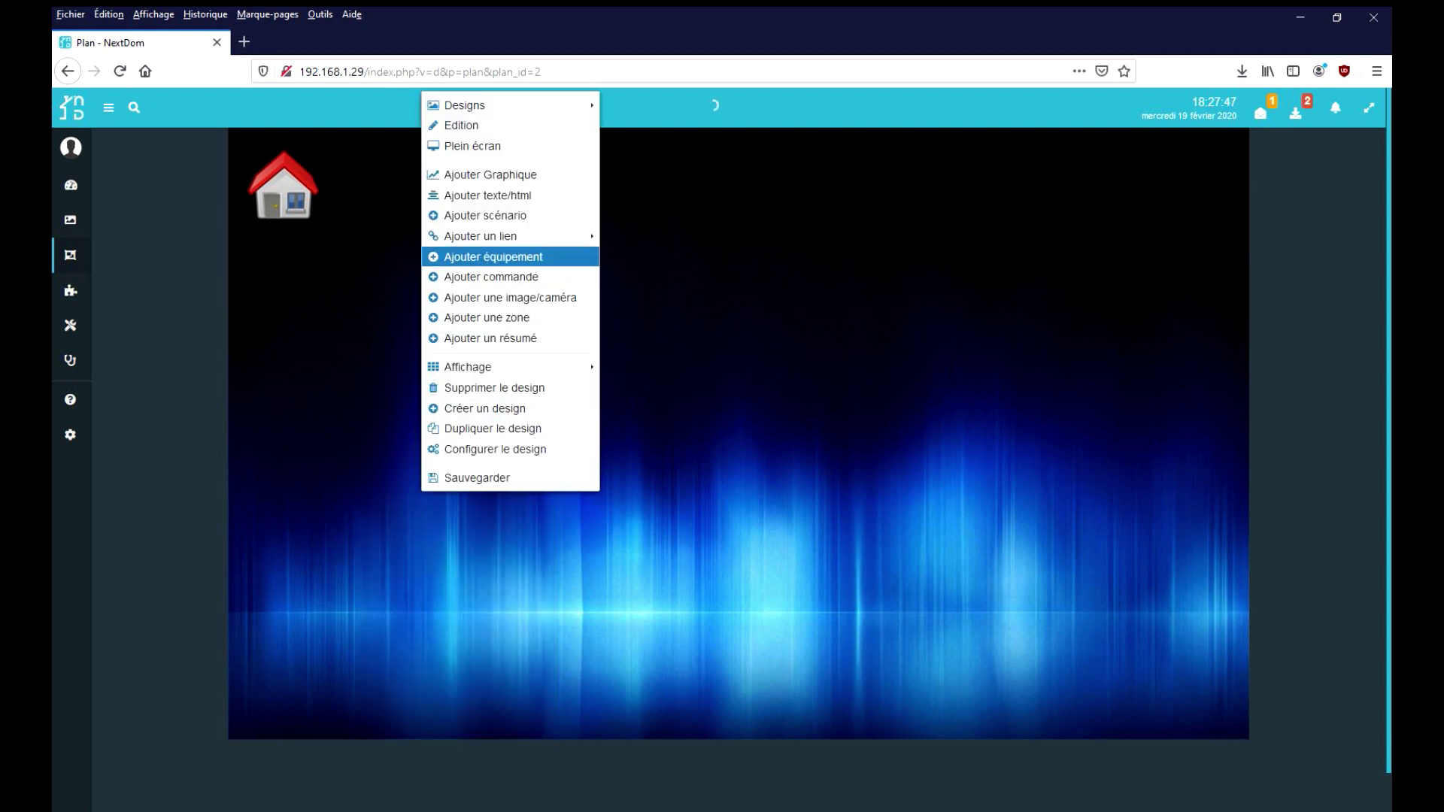
pyautogui.click(477, 451)
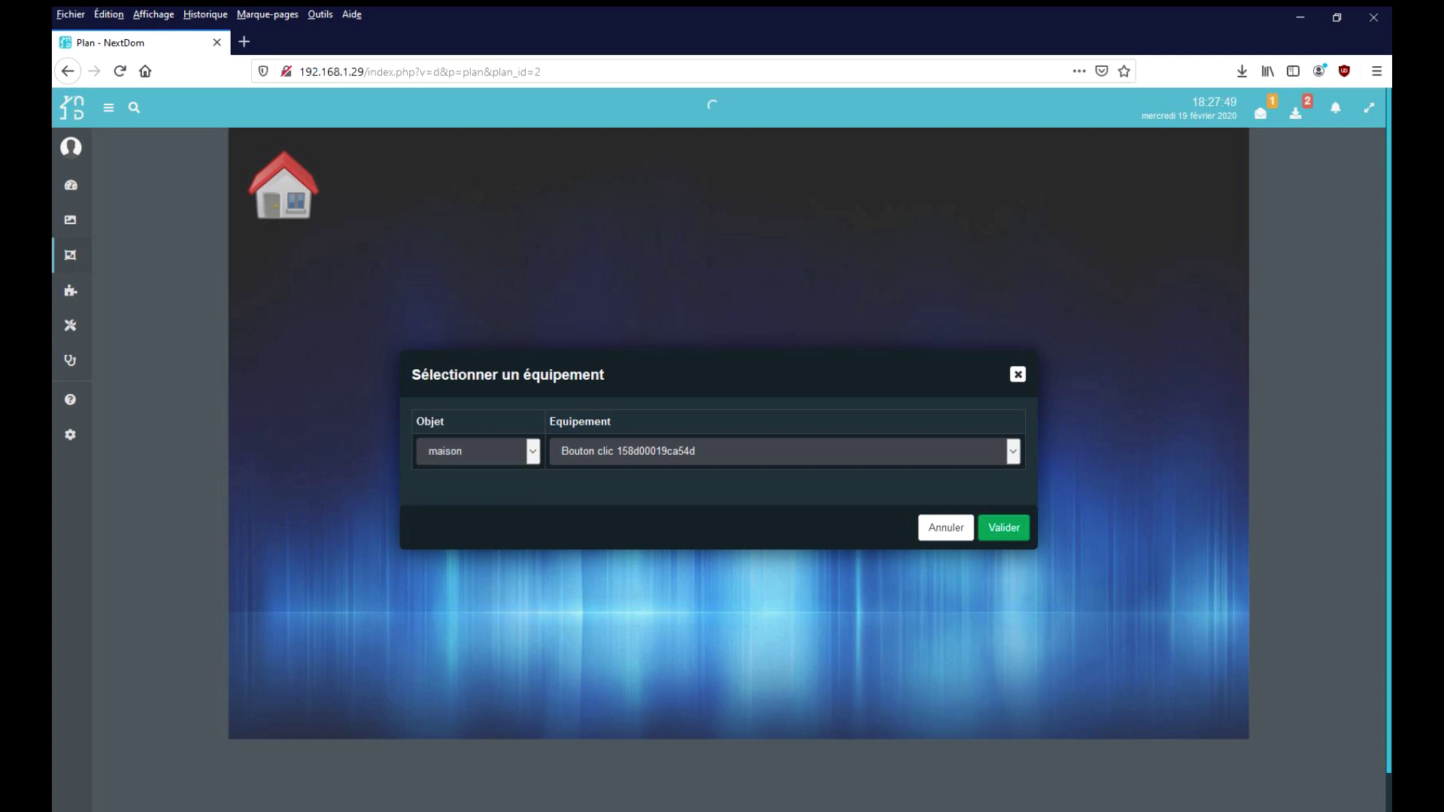
pyautogui.click(444, 494)
pyautogui.press('Return')
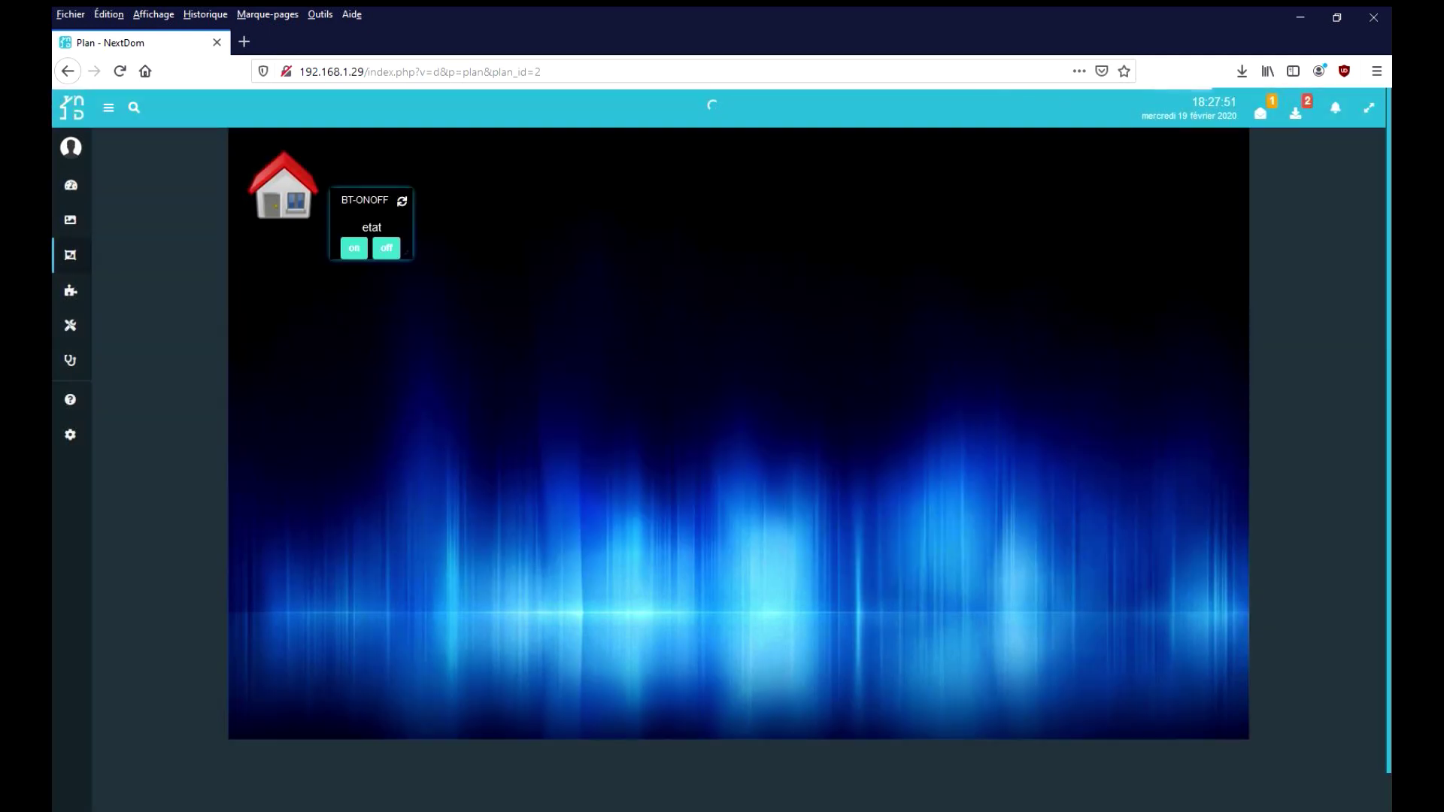
# - Place the BT-ONOFF tile at about 11% X and 33% Y, sized about 103 by 140 px, and check its display parameters
pyautogui.moveTo(370, 213); pyautogui.dragTo(422, 437)
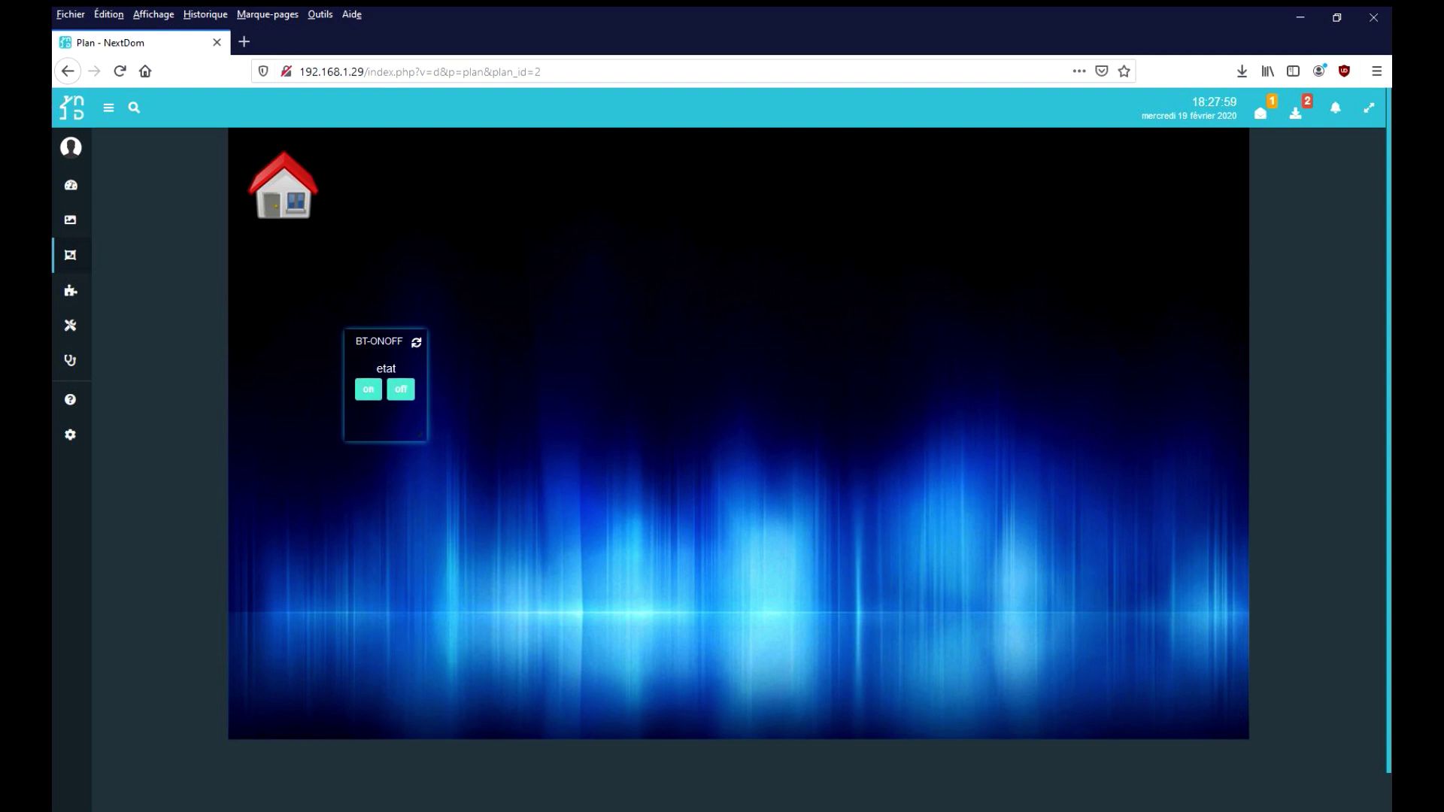
pyautogui.rightClick(379, 355)
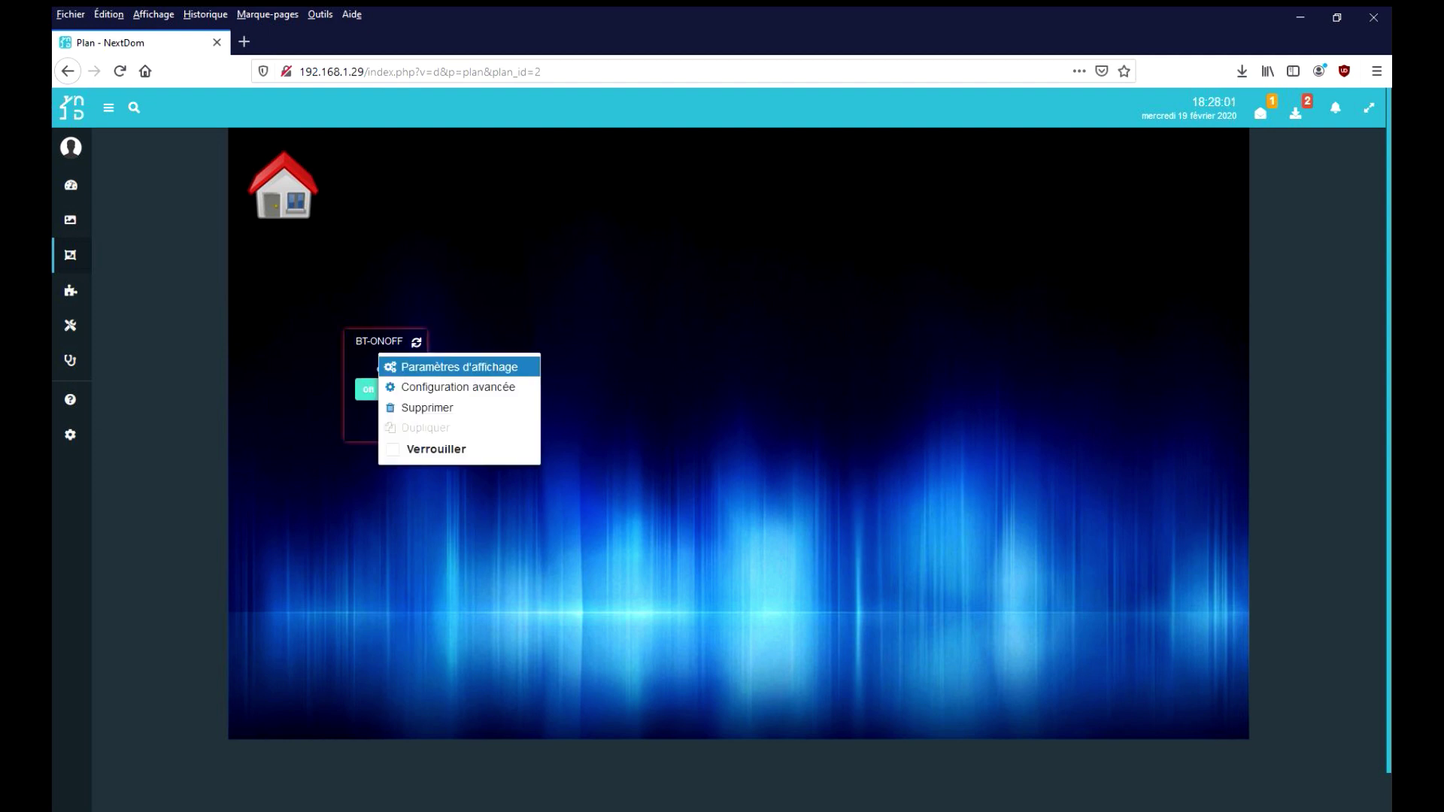
pyautogui.click(459, 367)
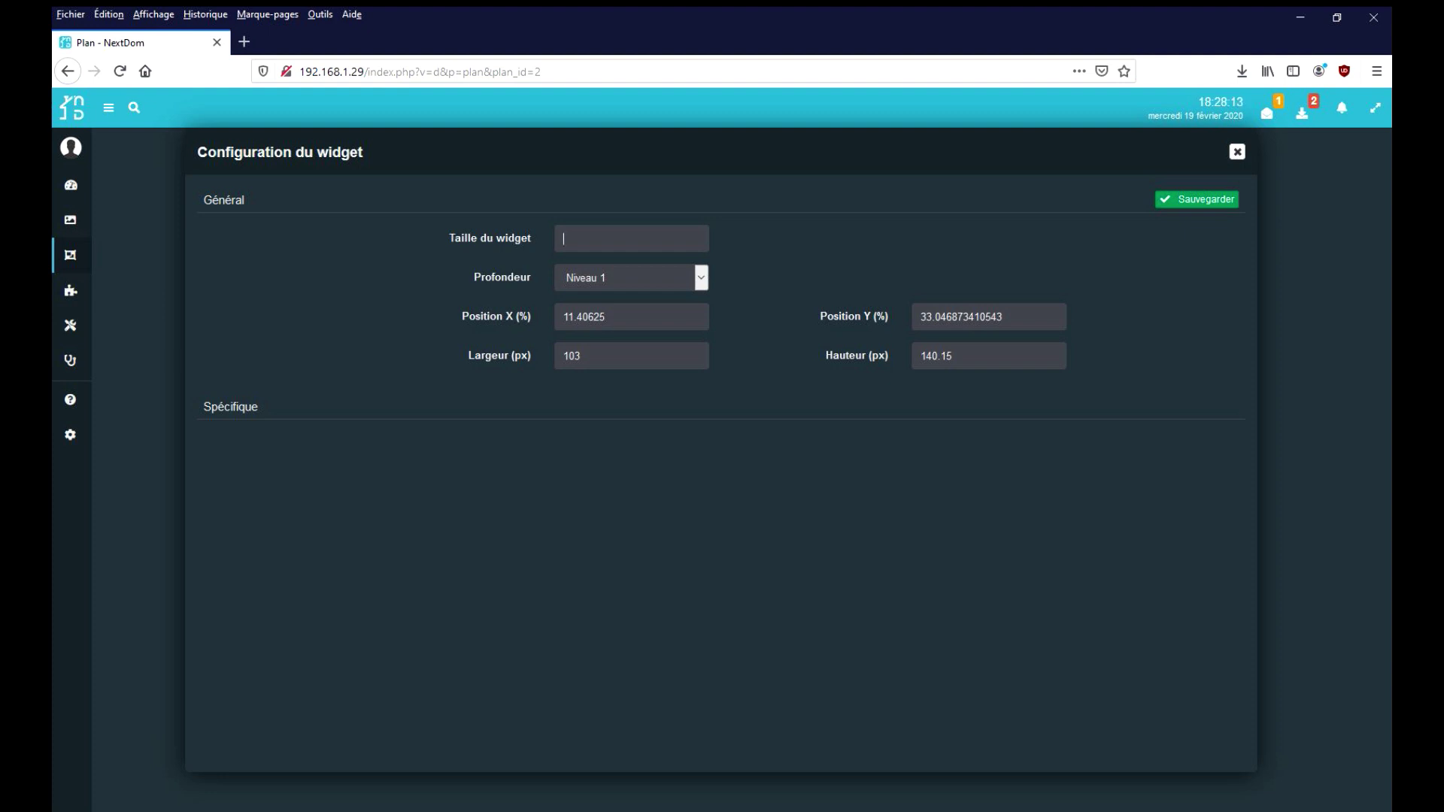
pyautogui.press('Escape')
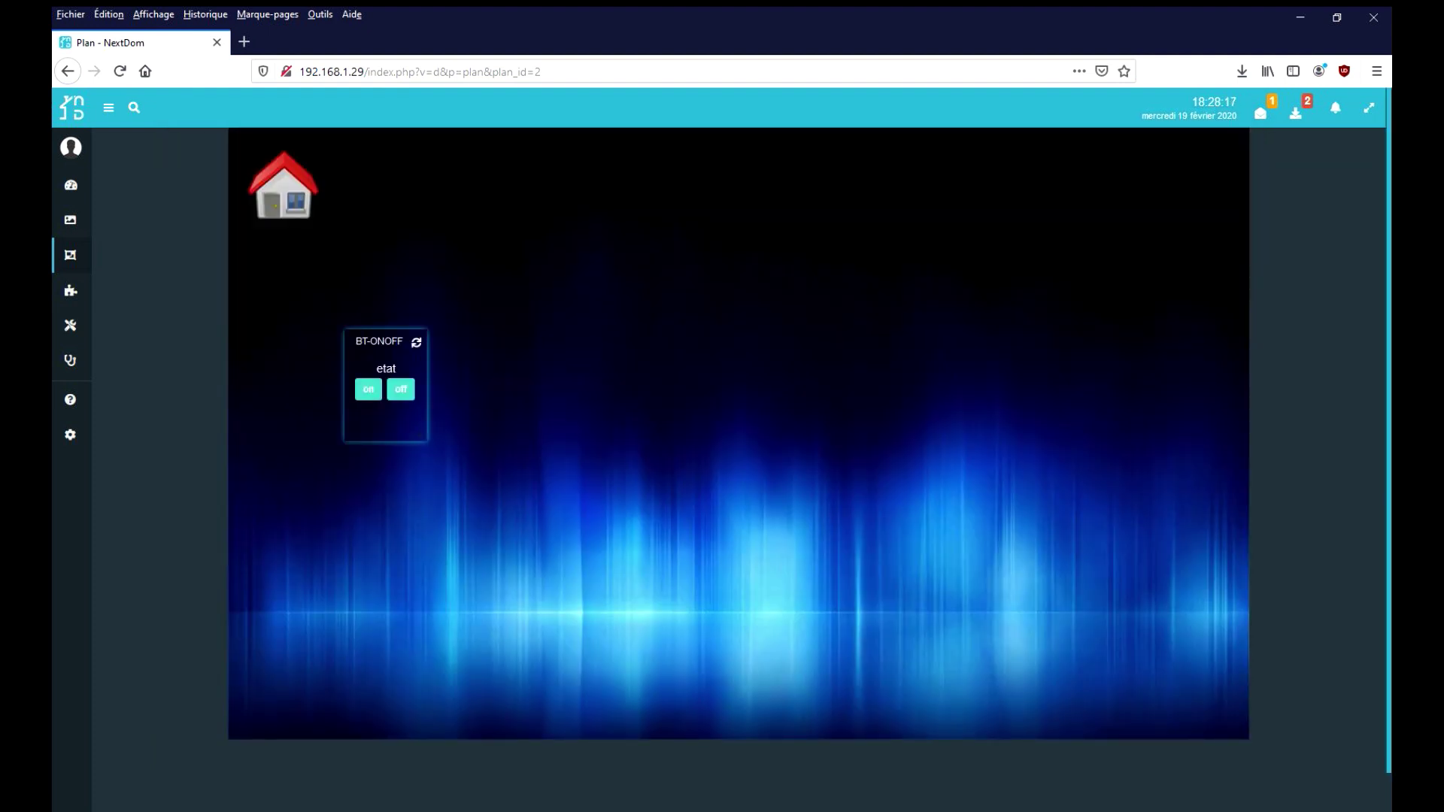
# - In BT-ONOFF's advanced configuration, assign the BTONOFF widget to the on command and hide its name in Design
pyautogui.rightClick(395, 367)
pyautogui.click(474, 398)
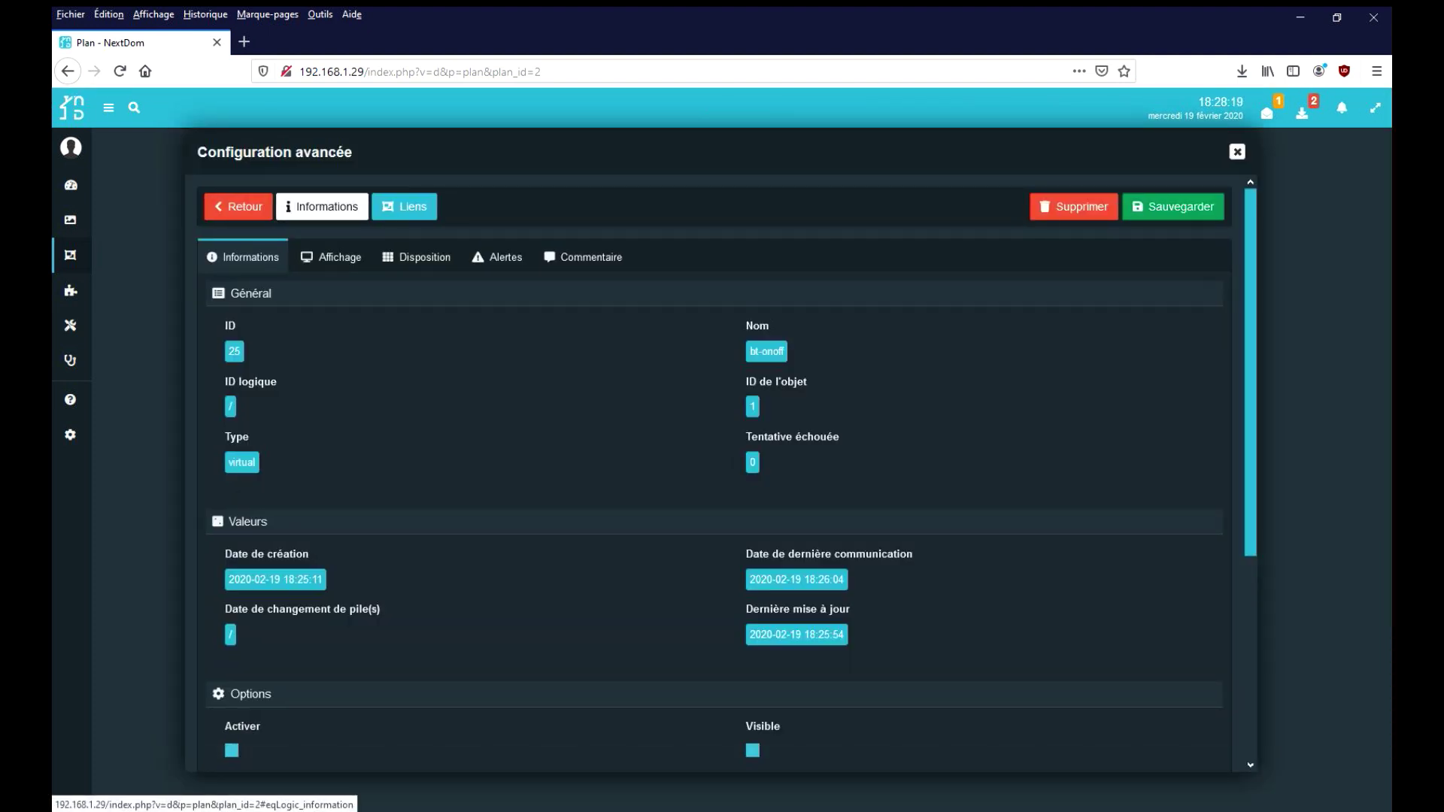
pyautogui.scroll(-4, 474, 398)
pyautogui.scroll(-1, 726, 473)
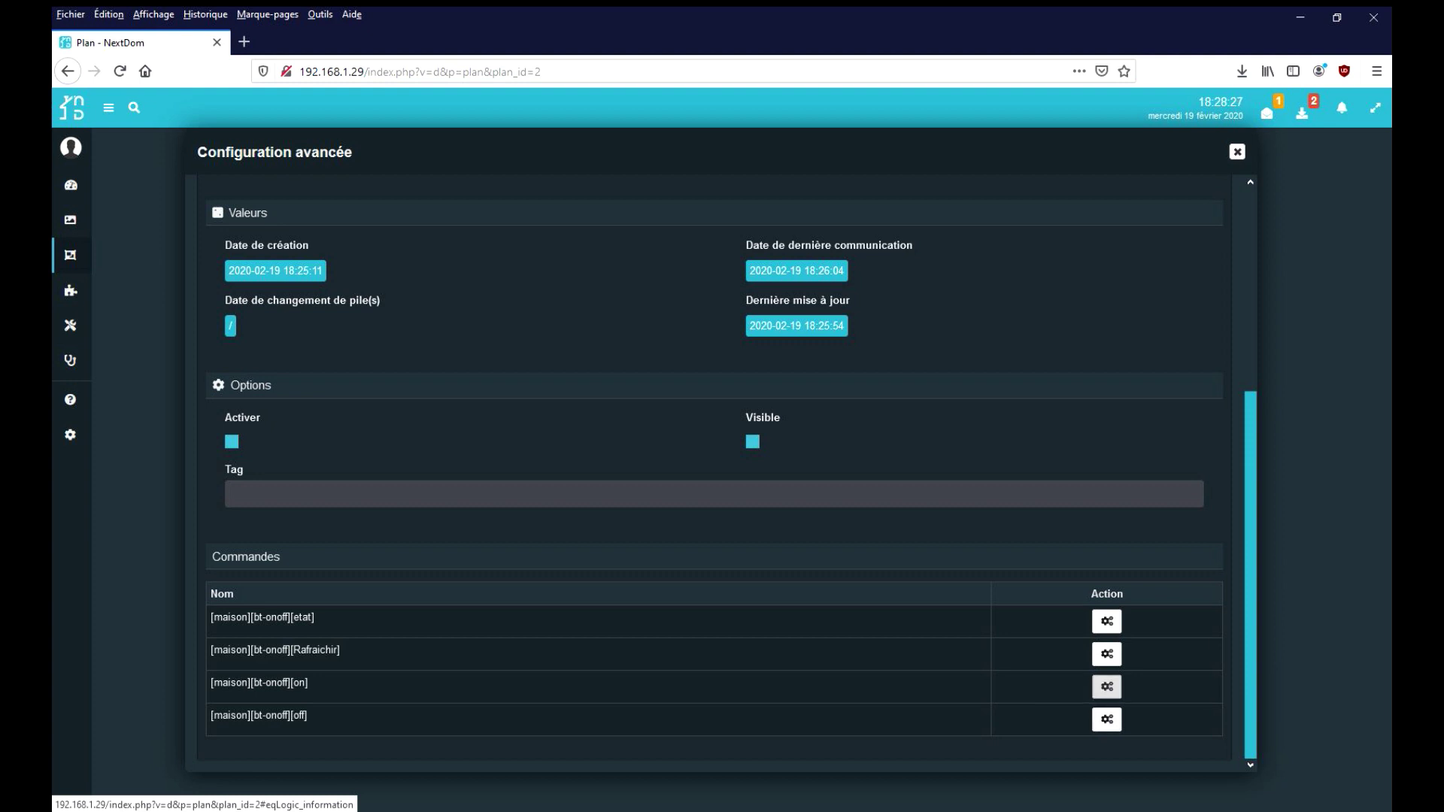
pyautogui.click(1107, 686)
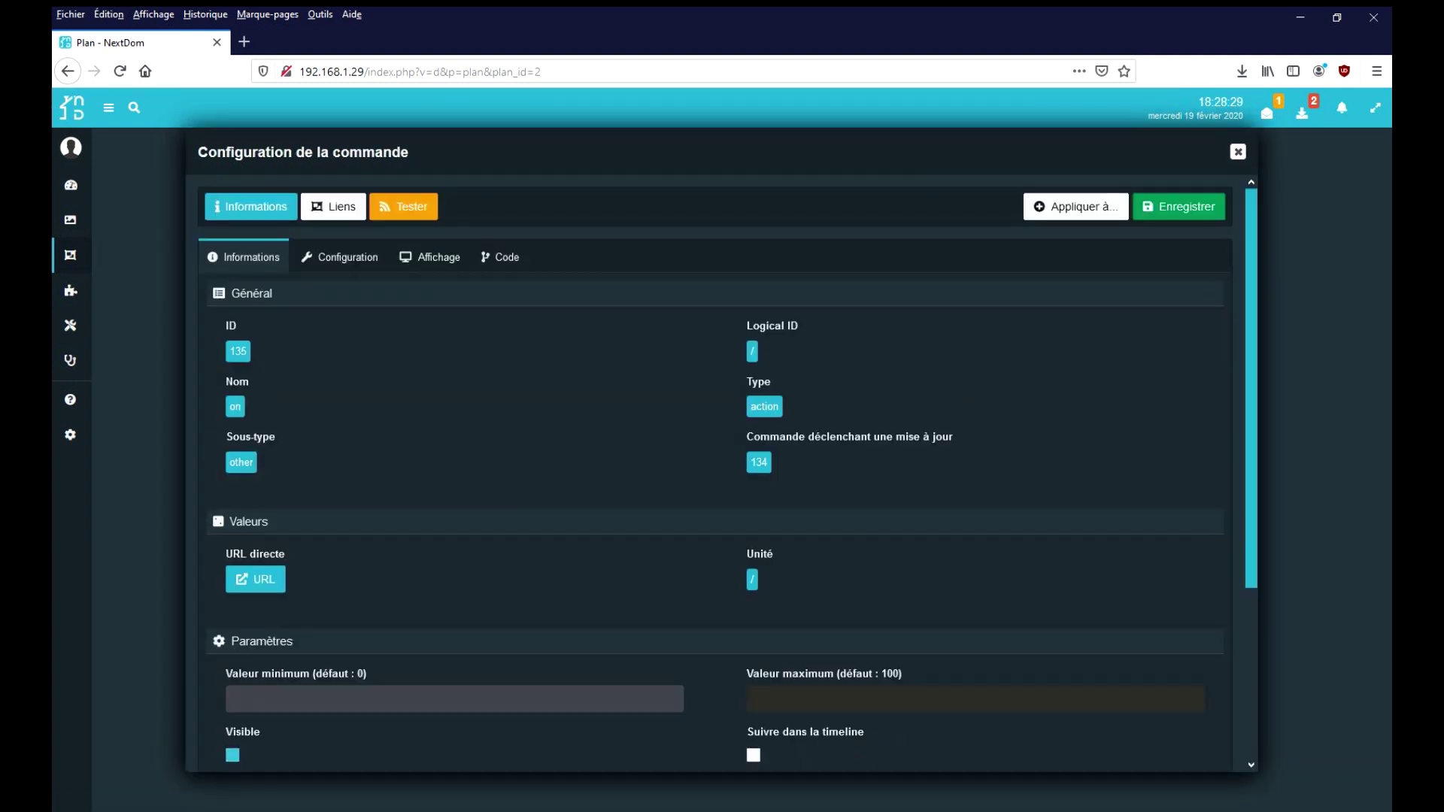
pyautogui.scroll(-1, 727, 474)
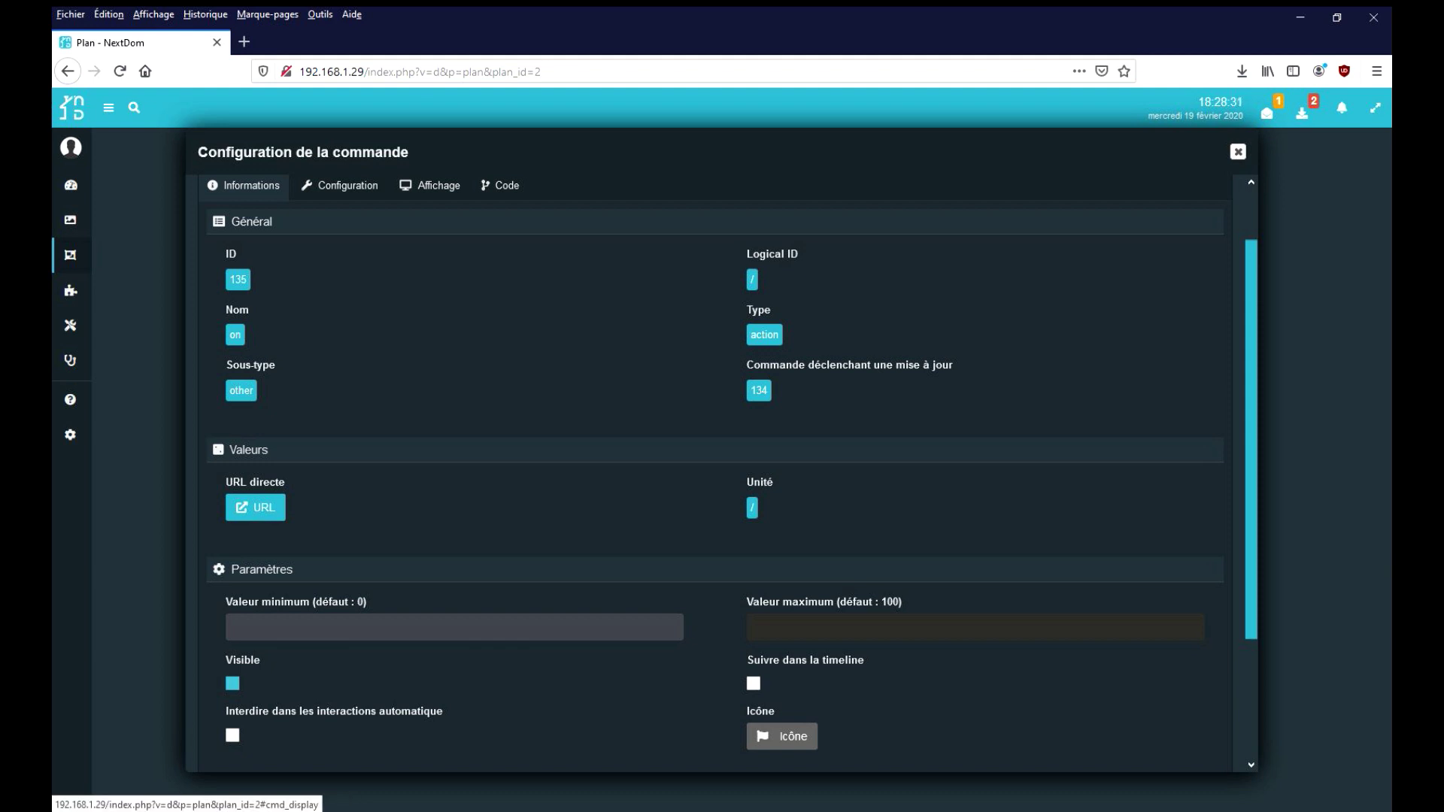
pyautogui.click(429, 185)
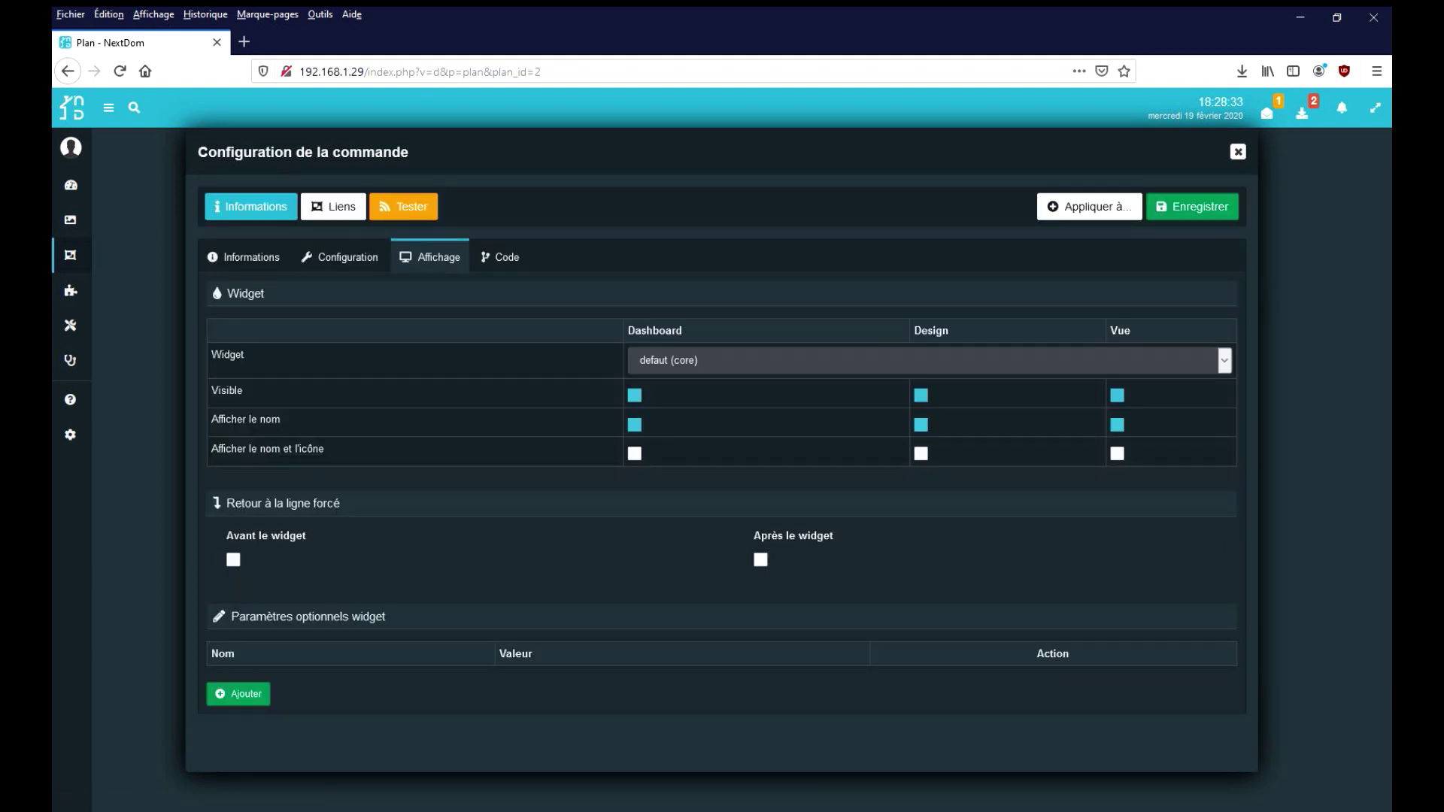
pyautogui.click(920, 425)
pyautogui.click(928, 360)
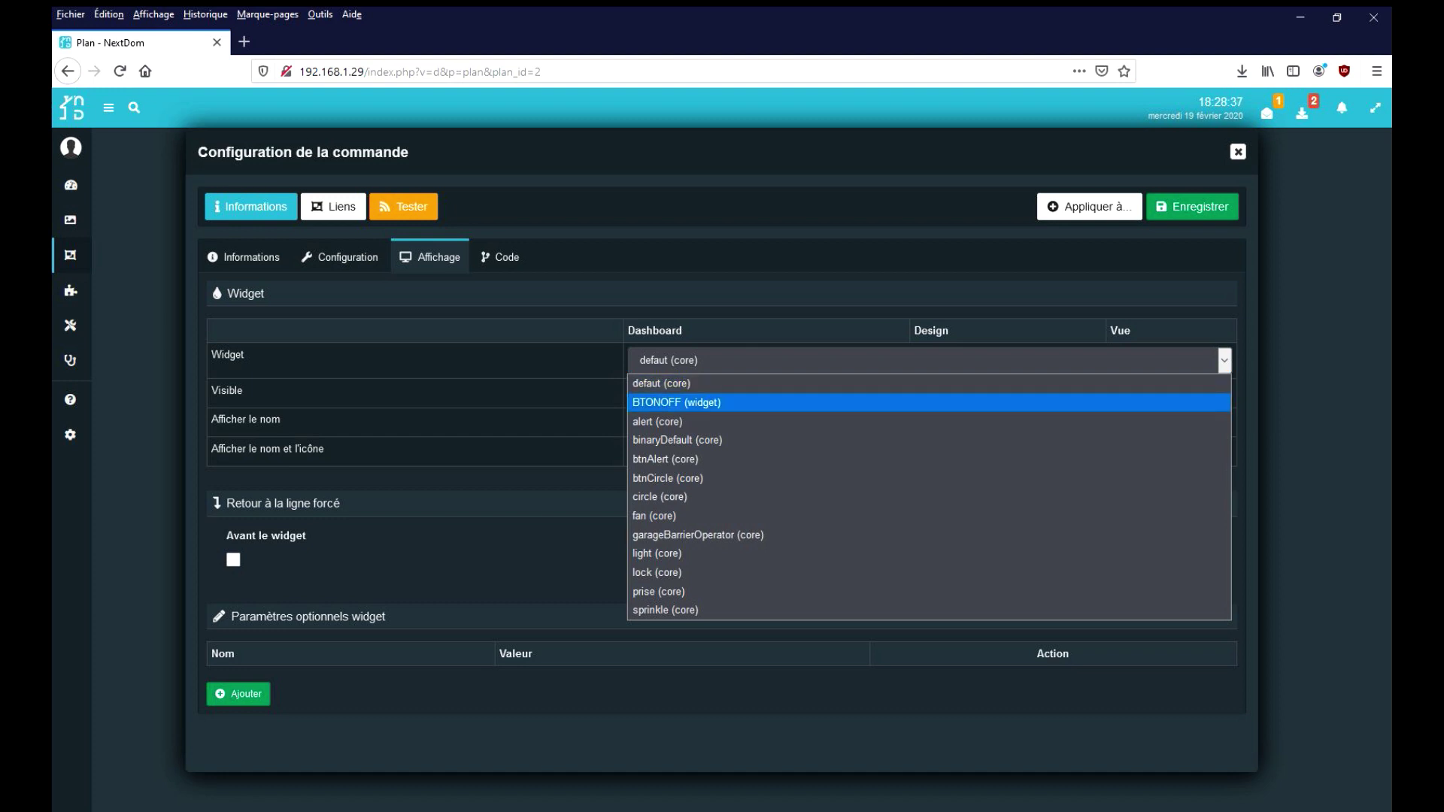
pyautogui.click(676, 402)
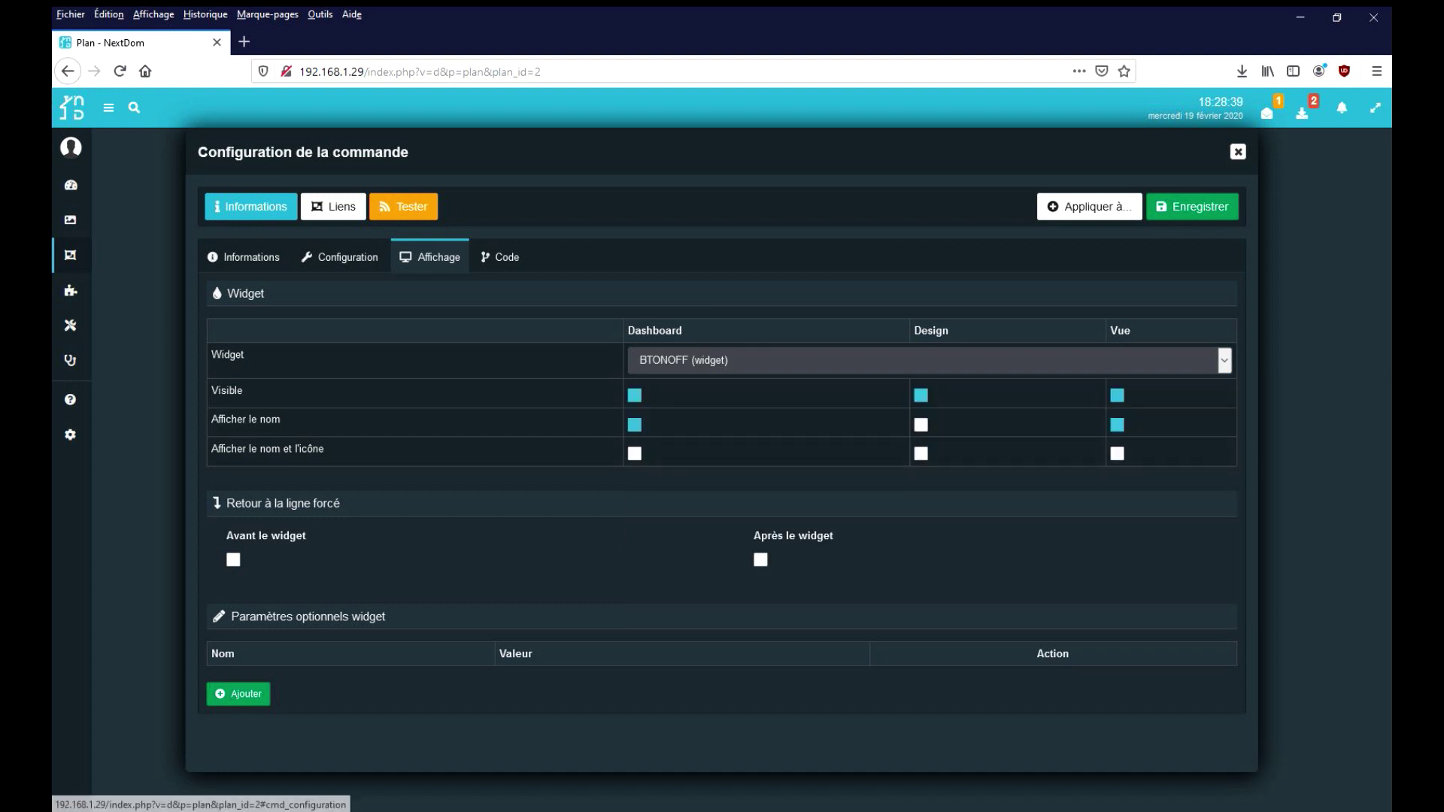
# - Clear the on command's access code and save its configuration
pyautogui.click(339, 256)
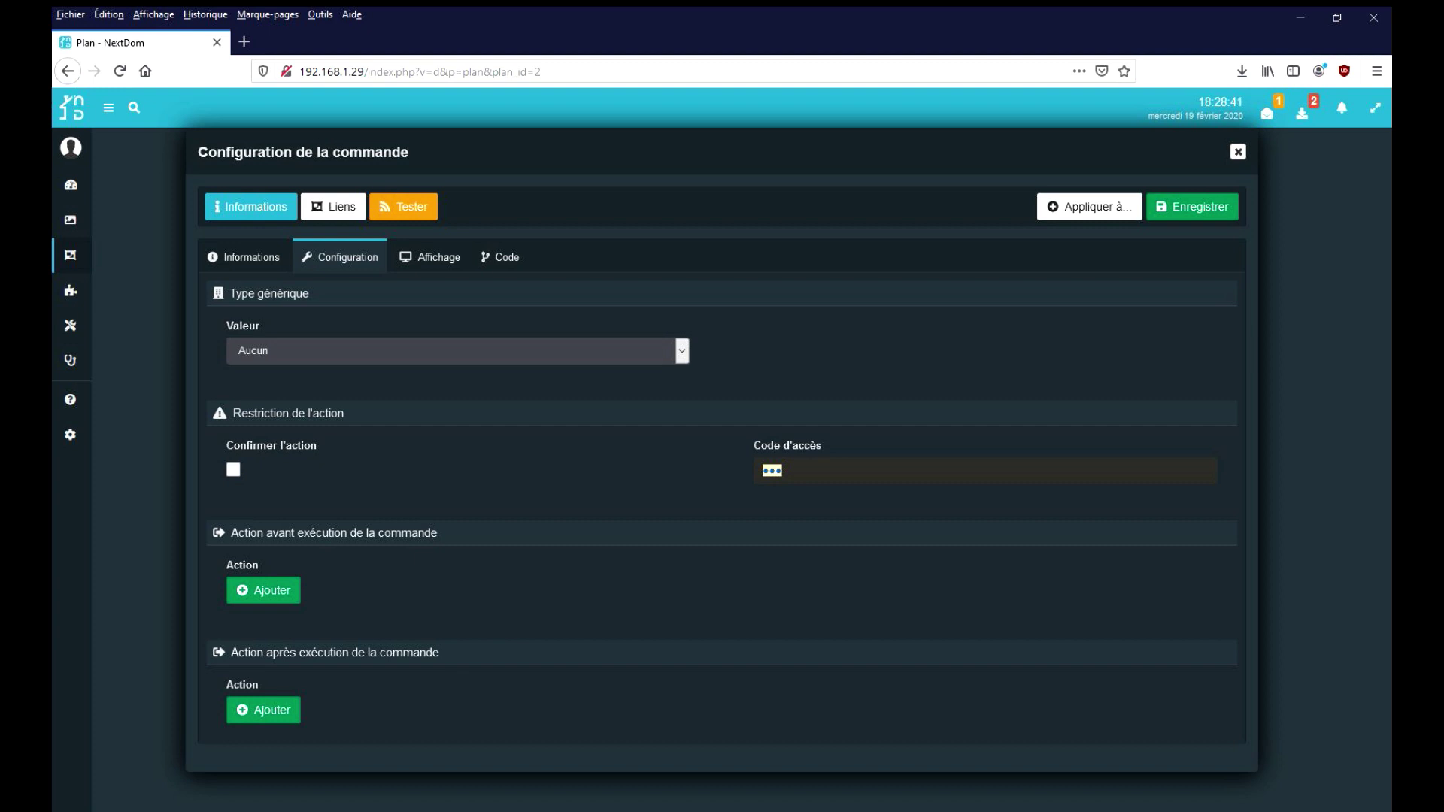
pyautogui.press('BackSpace')
pyautogui.click(1191, 207)
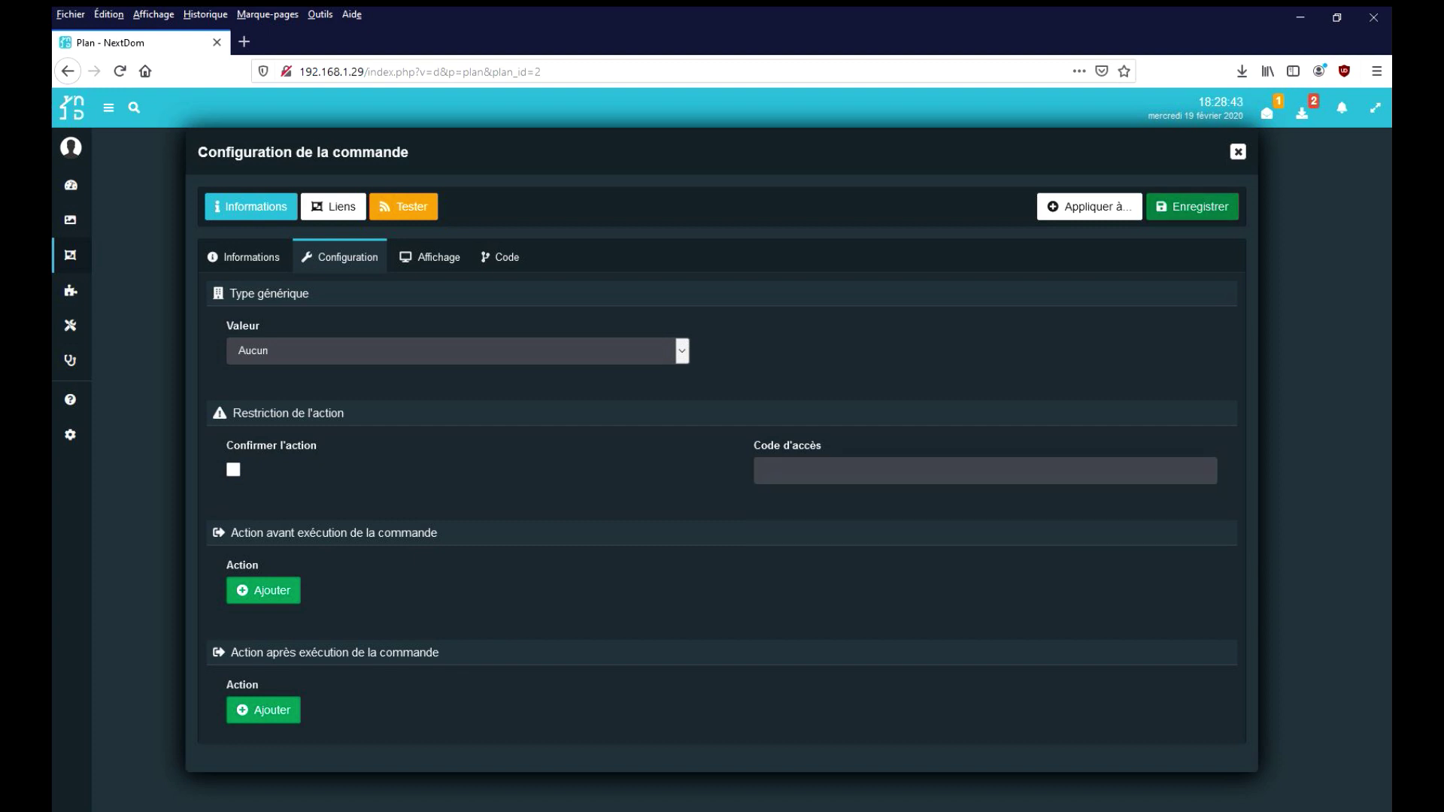
pyautogui.hotkey('ctrl', 's')
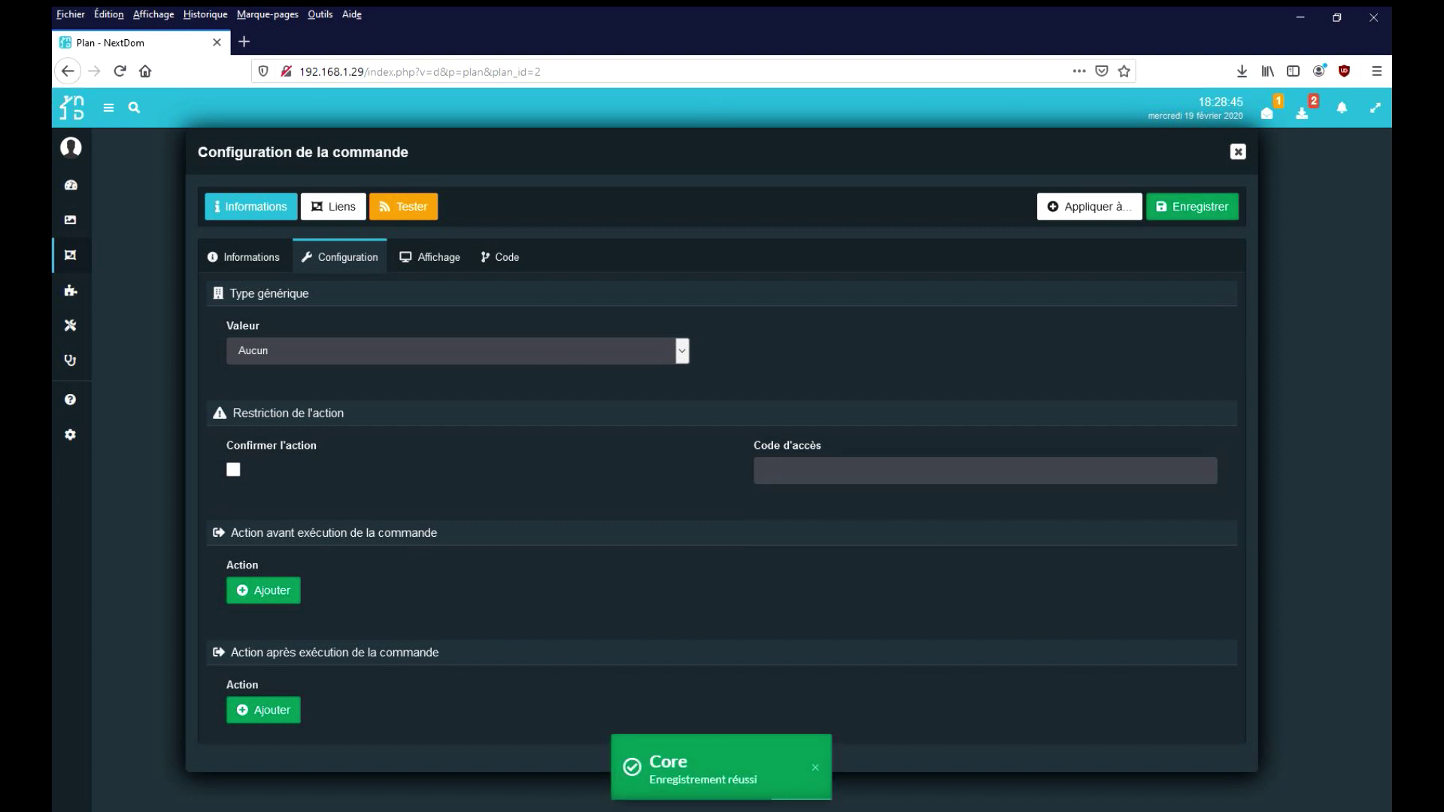
pyautogui.click(1237, 151)
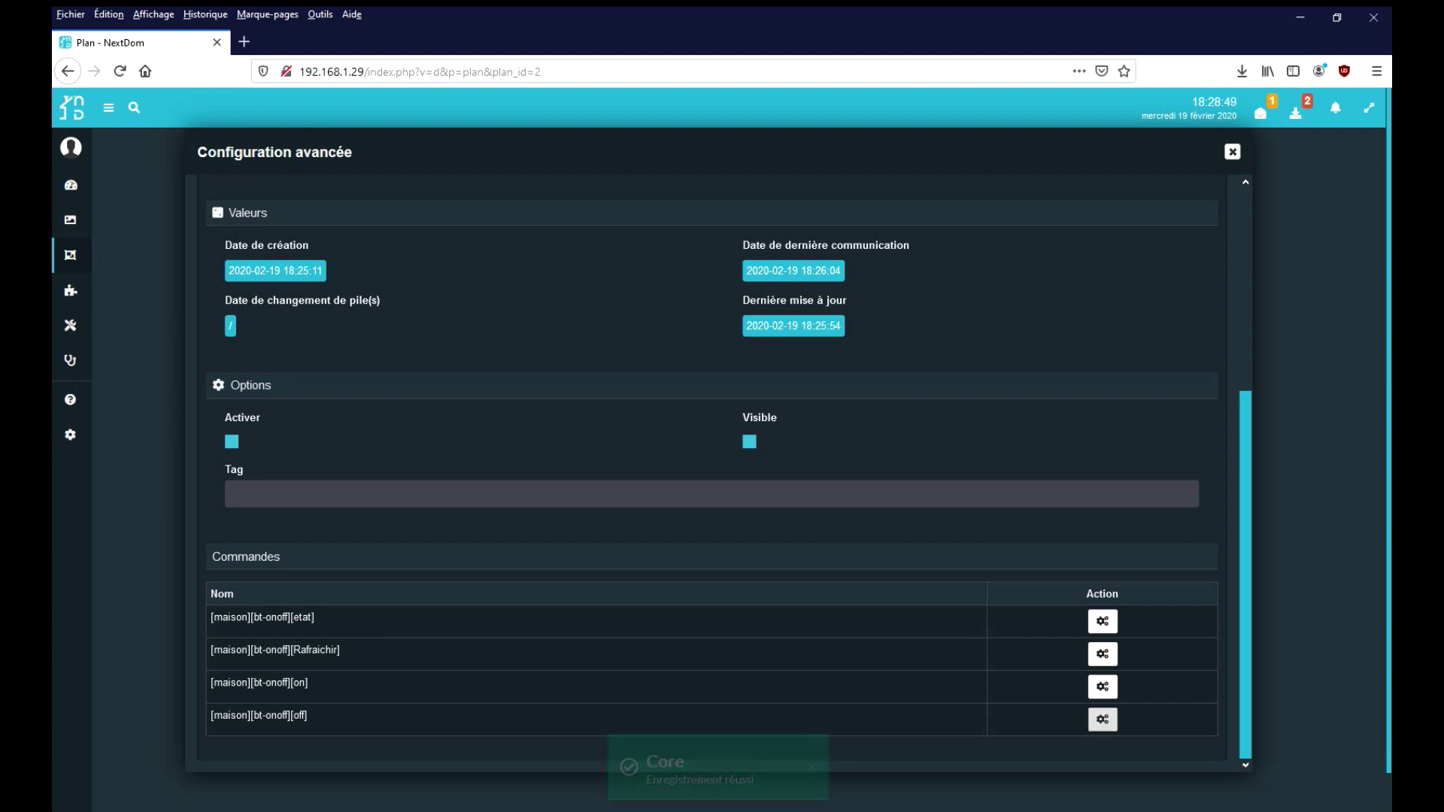
# - Assign the BTONOFF widget to the off command and hide its name in Design
pyautogui.click(1103, 720)
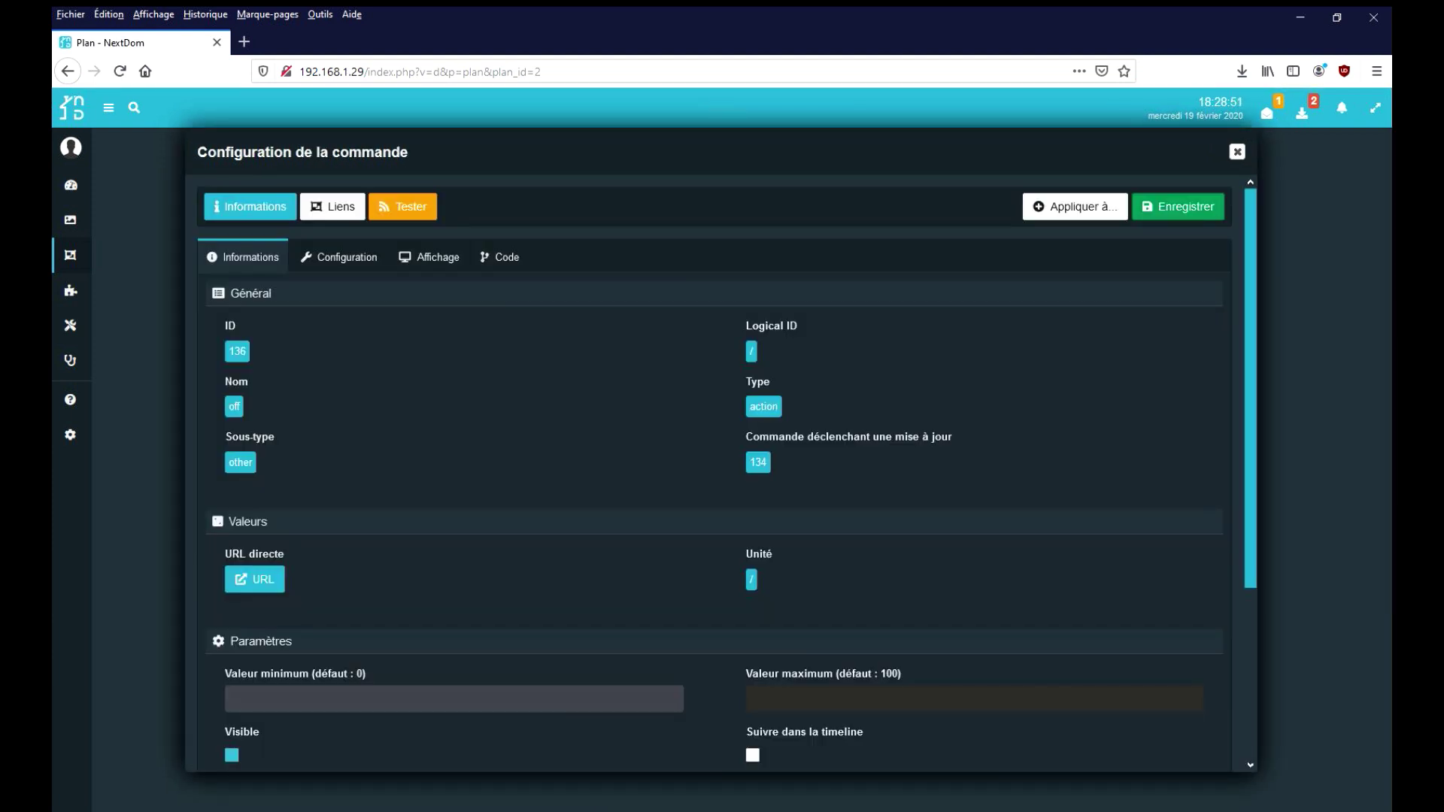
pyautogui.click(429, 257)
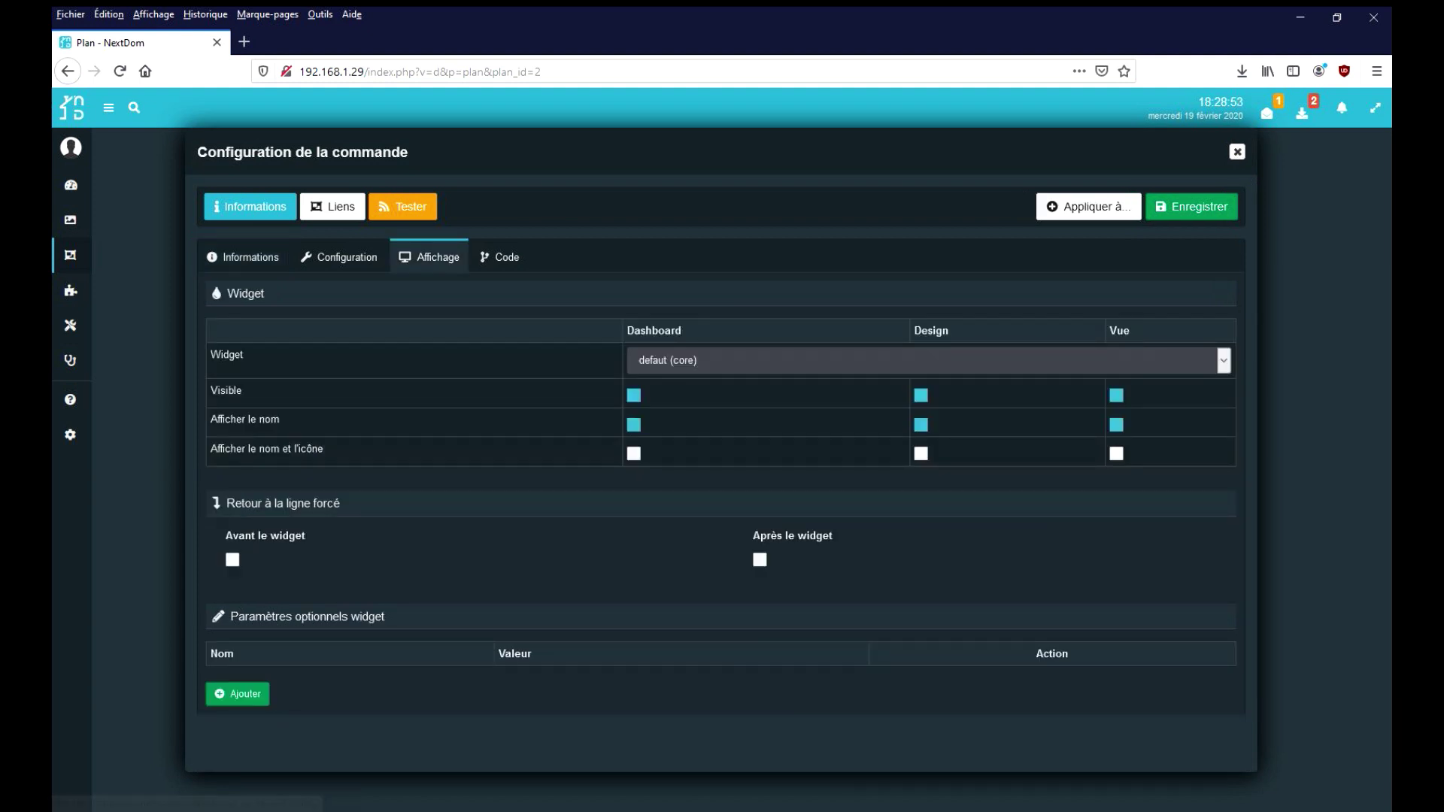
pyautogui.click(925, 359)
pyautogui.click(676, 402)
pyautogui.click(920, 425)
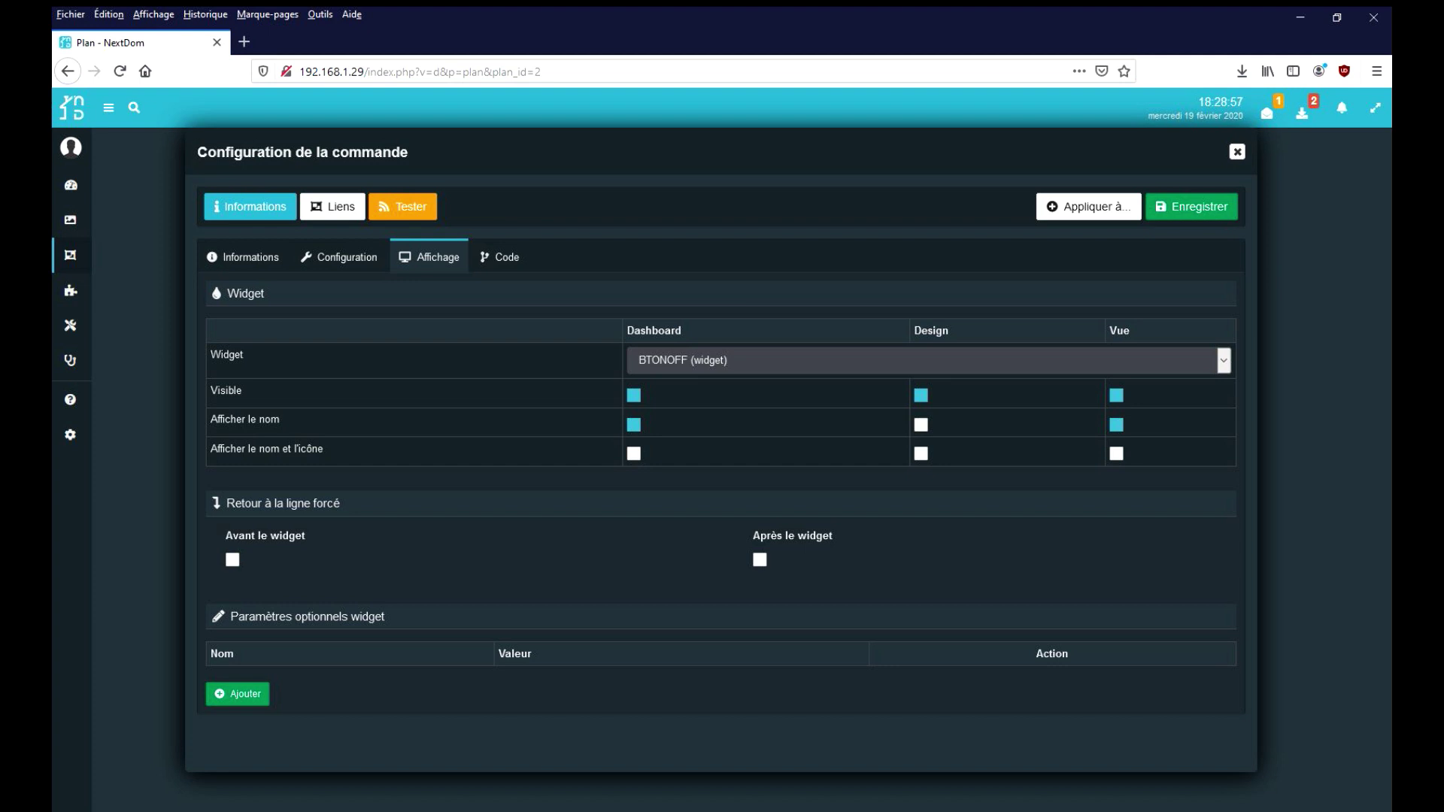
# - Clear the off command's access code and save its configuration
pyautogui.click(339, 257)
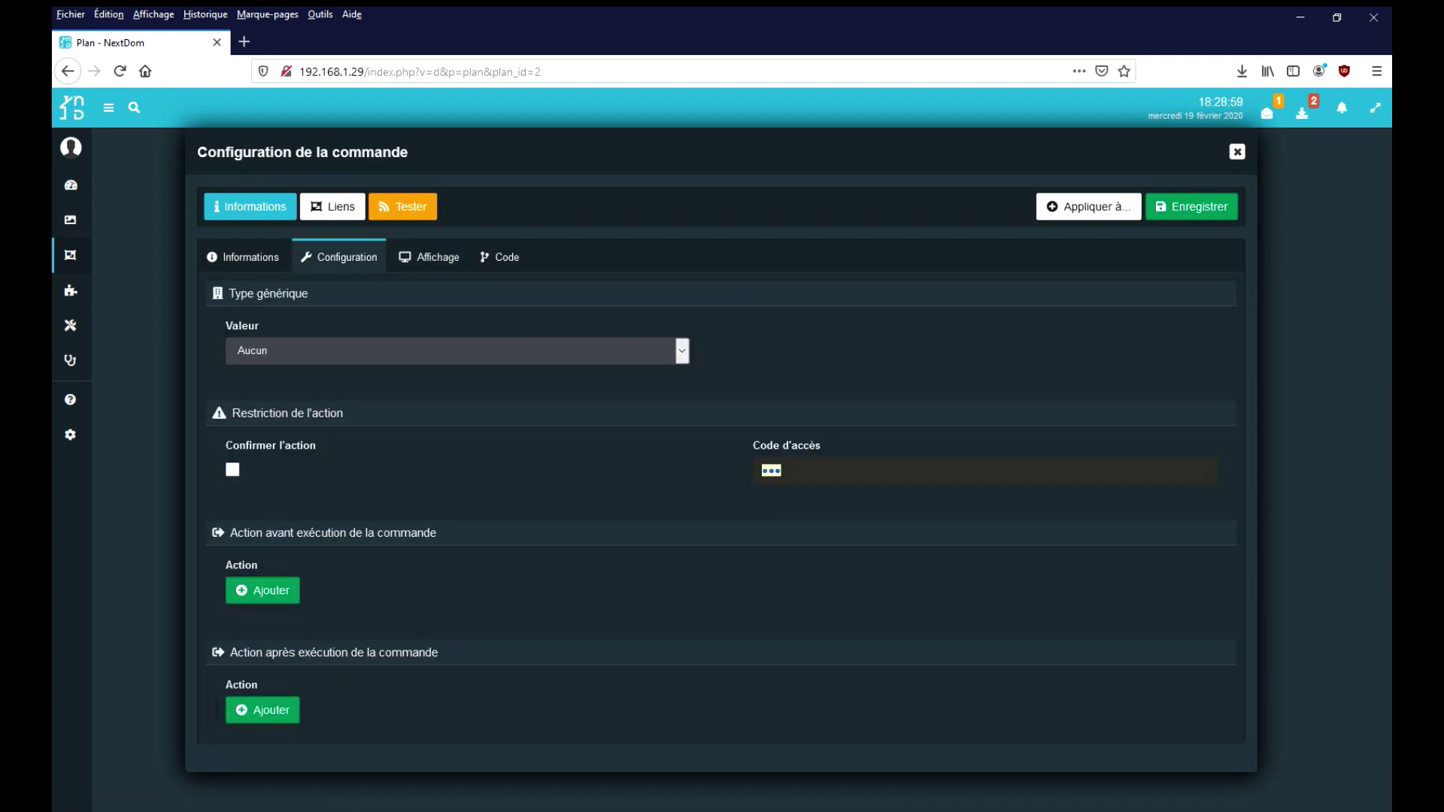
pyautogui.click(762, 470)
pyautogui.click(1192, 206)
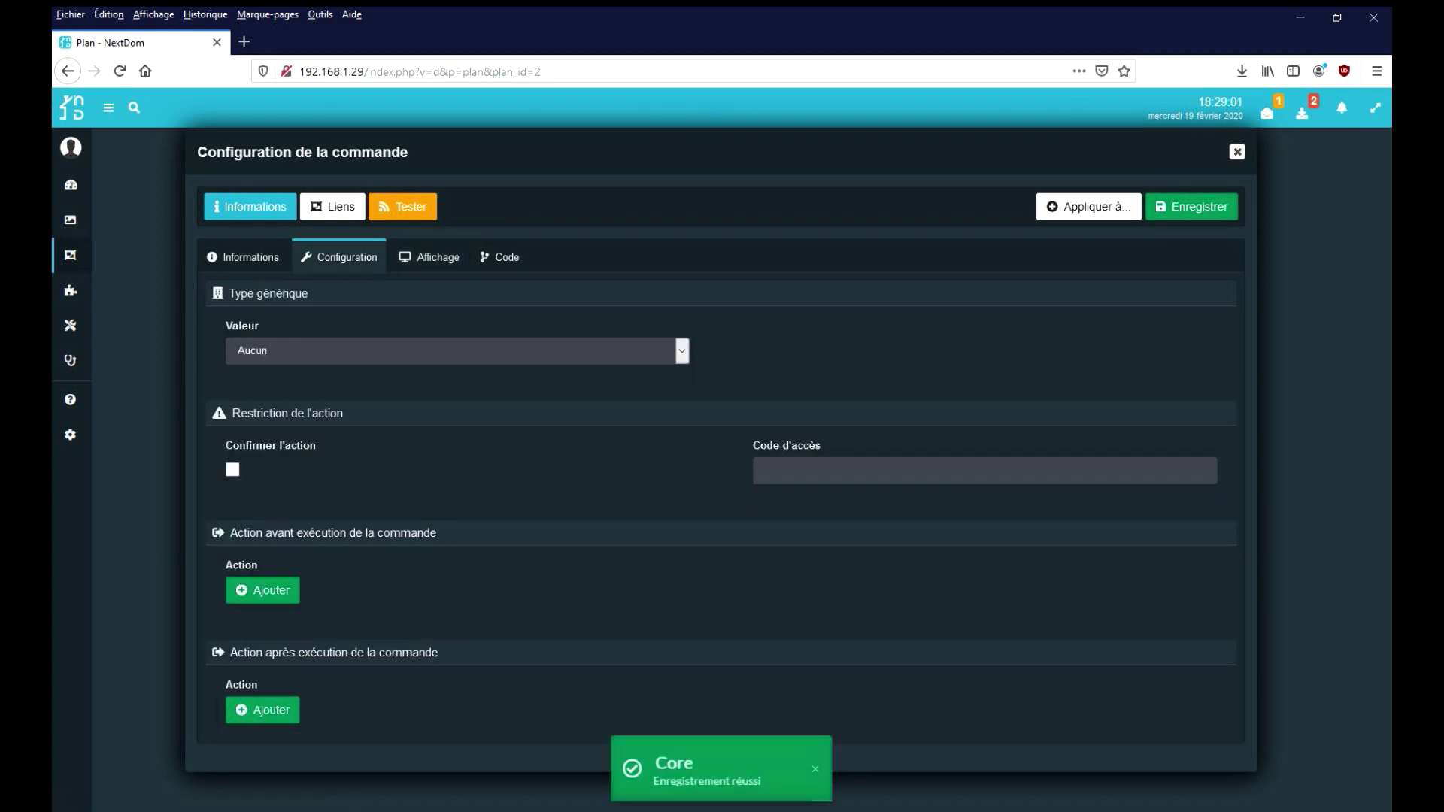
pyautogui.press('Escape')
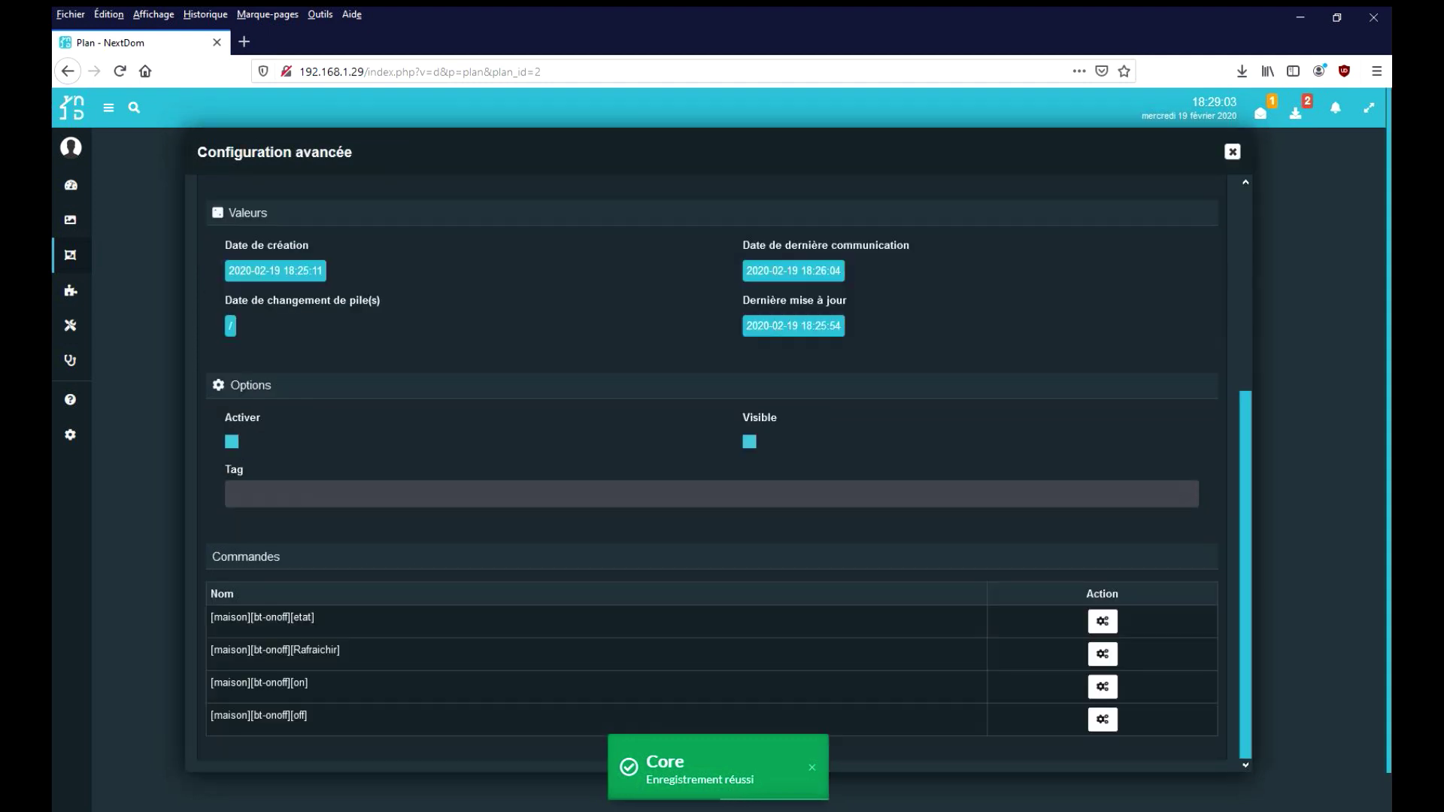
# - In the etat command's display settings, hide the command and its name in Design, and save its configuration
pyautogui.click(1103, 621)
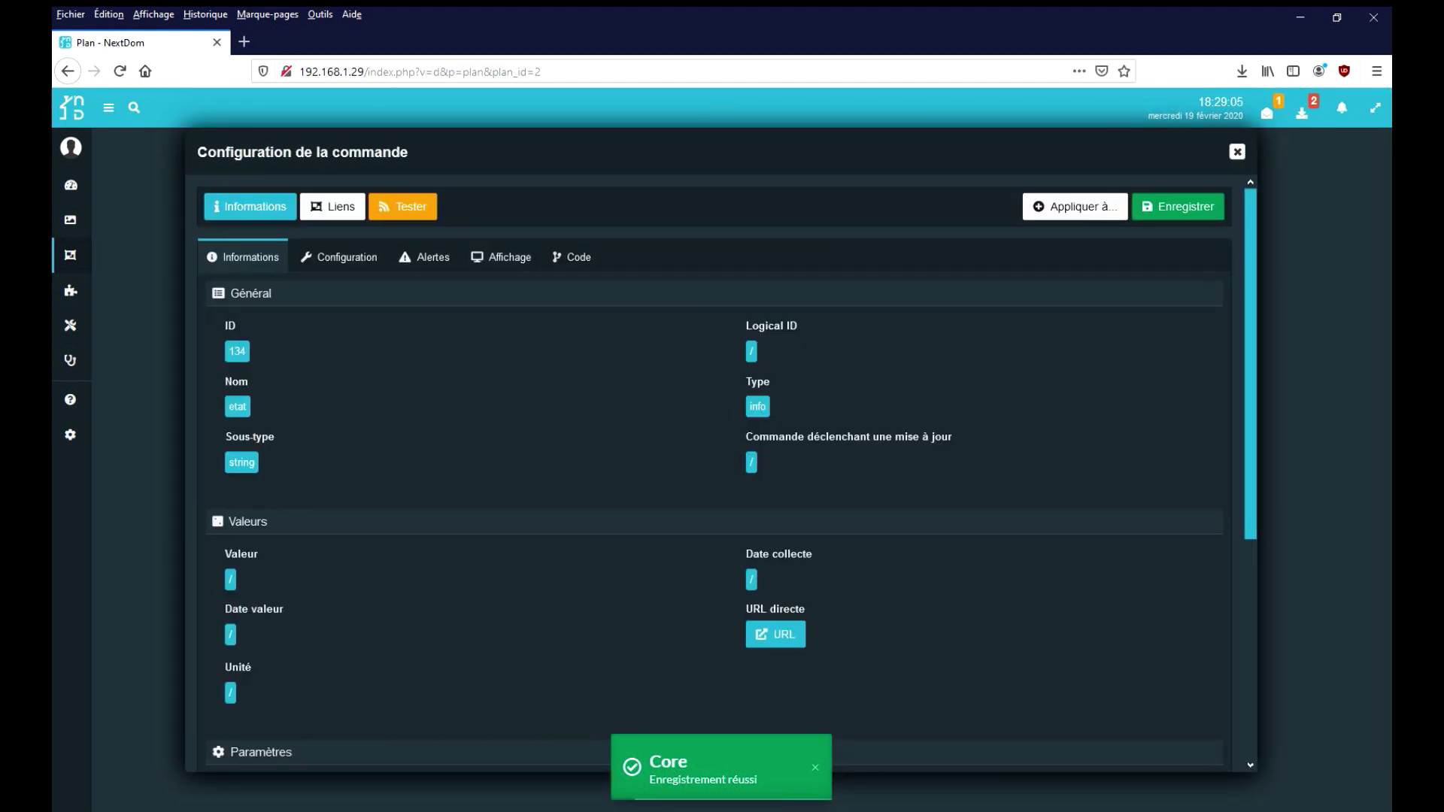
pyautogui.click(338, 257)
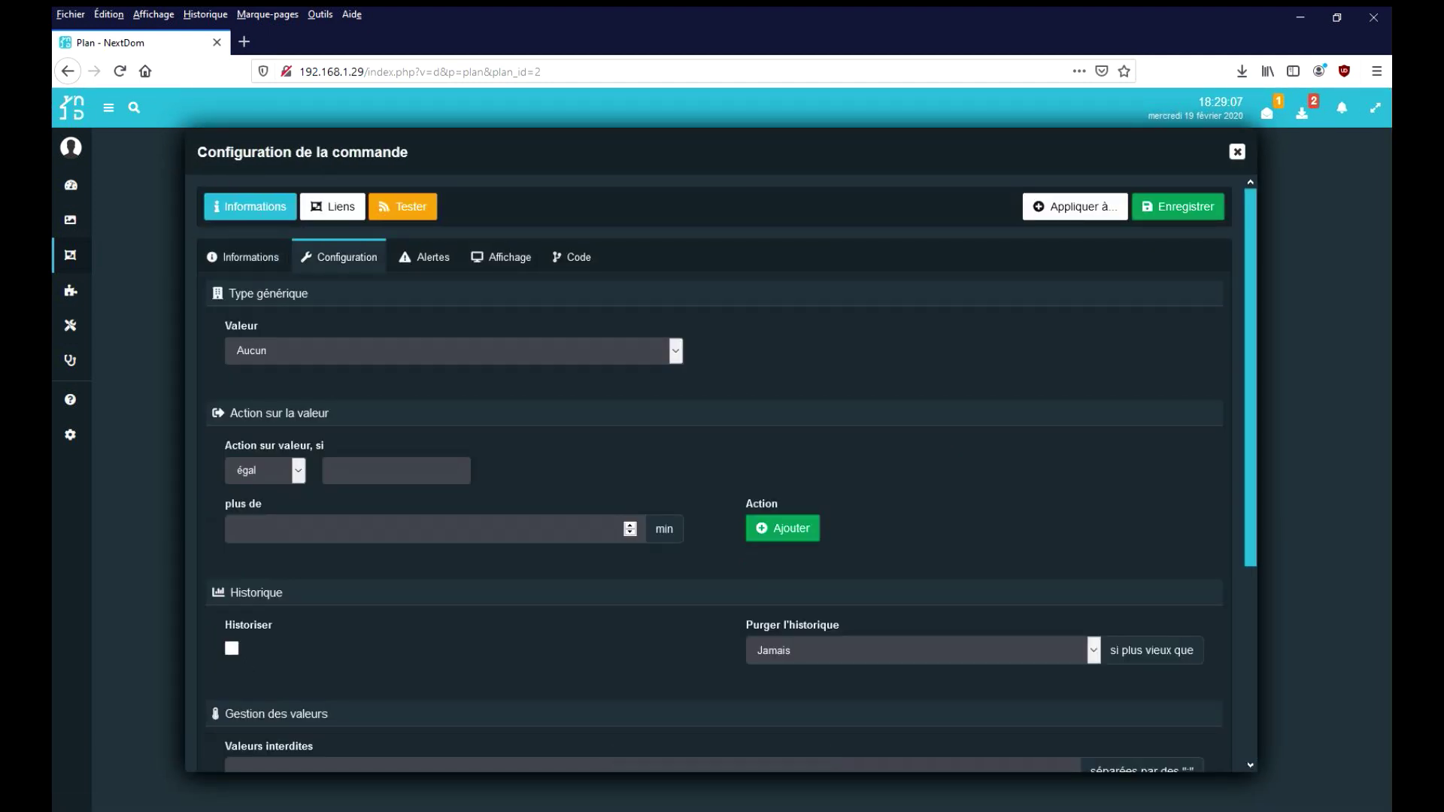
pyautogui.click(500, 256)
pyautogui.click(931, 424)
pyautogui.click(931, 394)
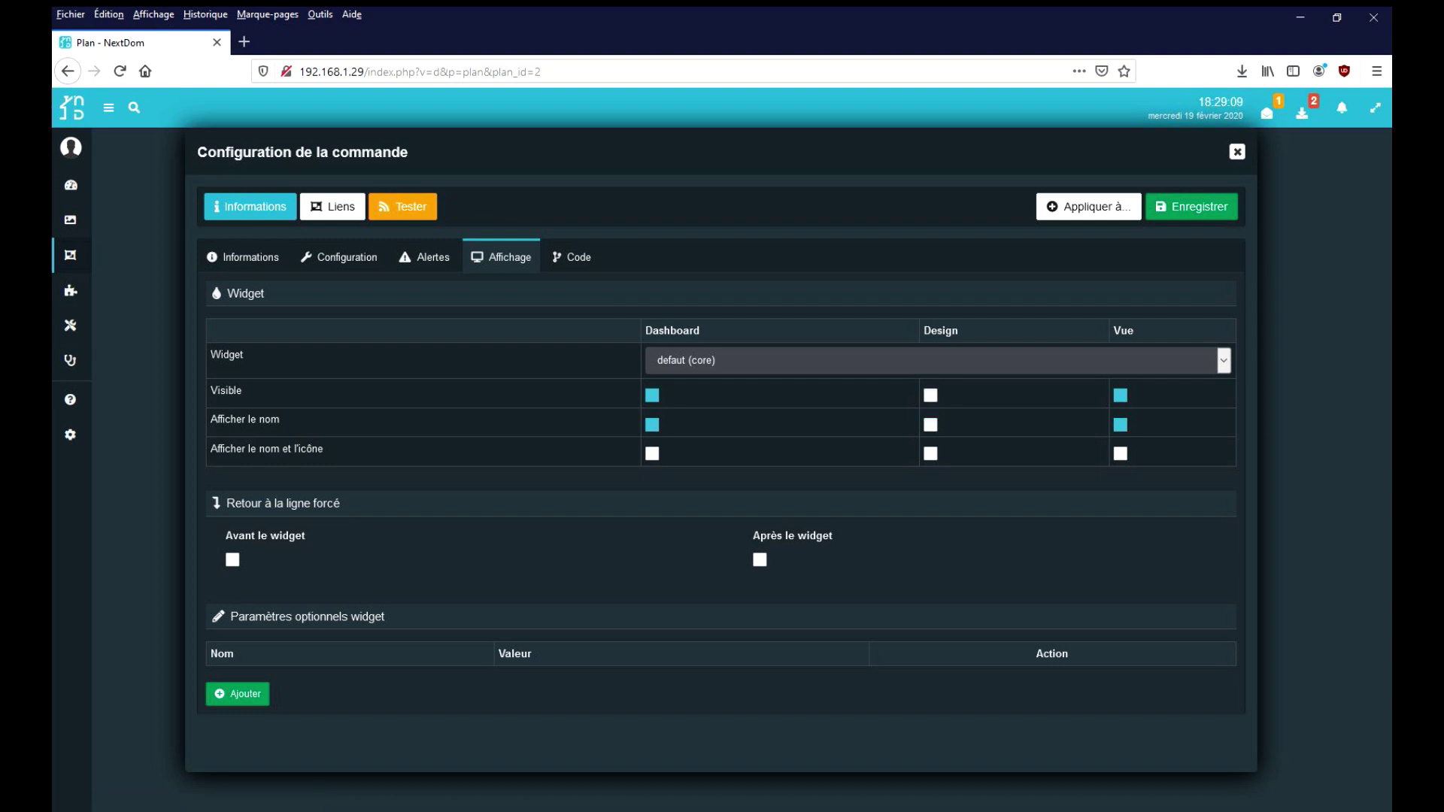
pyautogui.click(1192, 206)
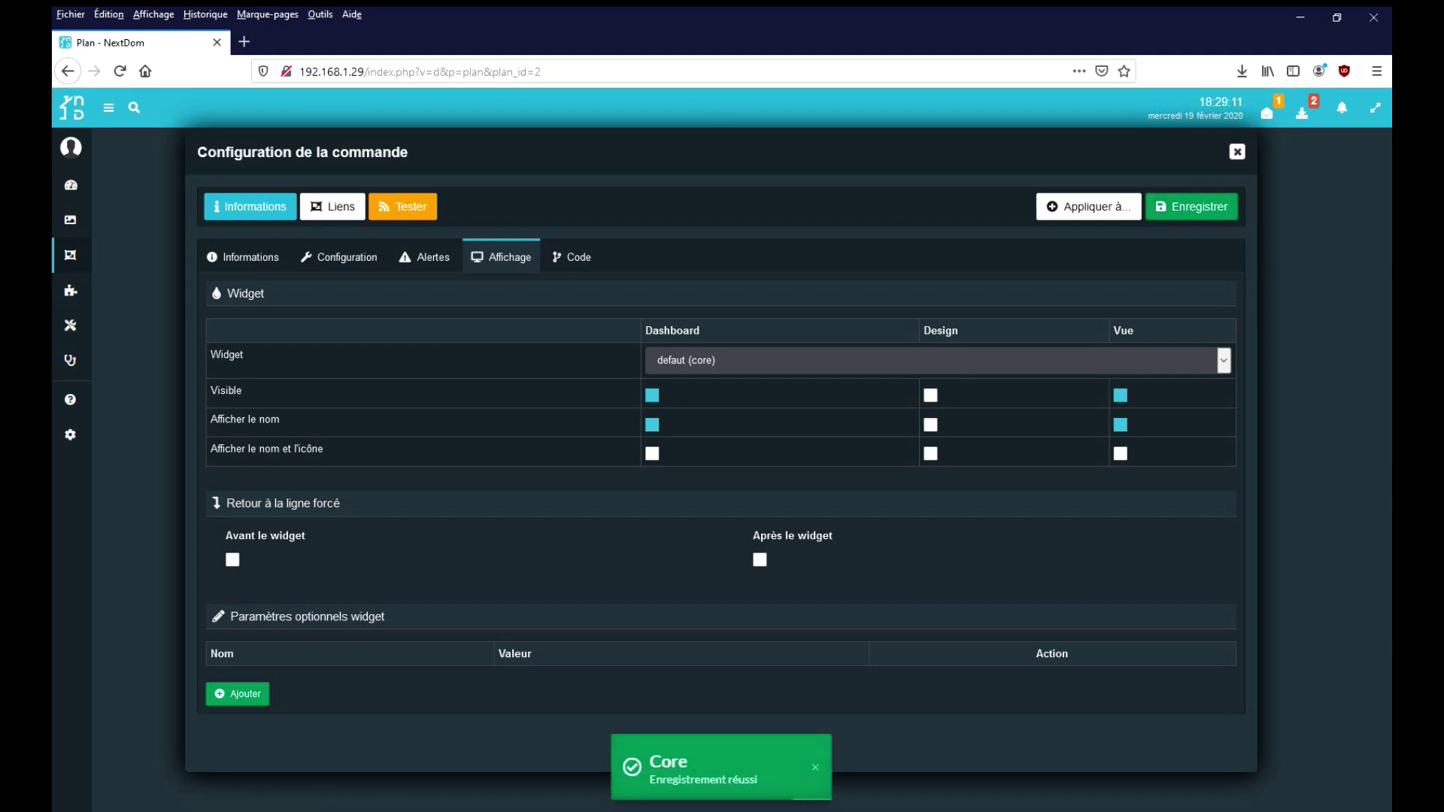
# - In bt-onoff's display settings, hide the equipment name in Design, make its Design background transparent, and save
pyautogui.scroll(4, 711, 472)
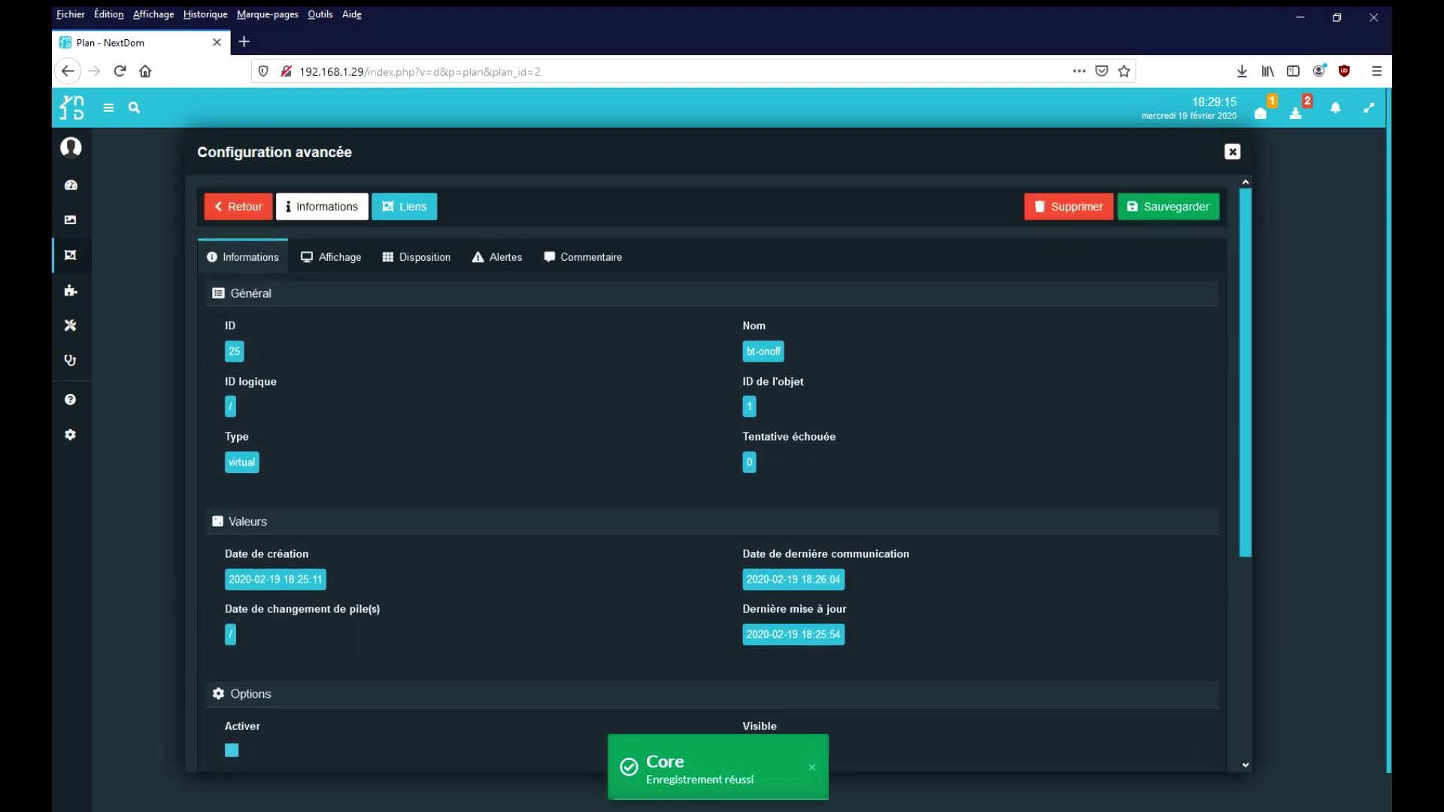
pyautogui.click(331, 256)
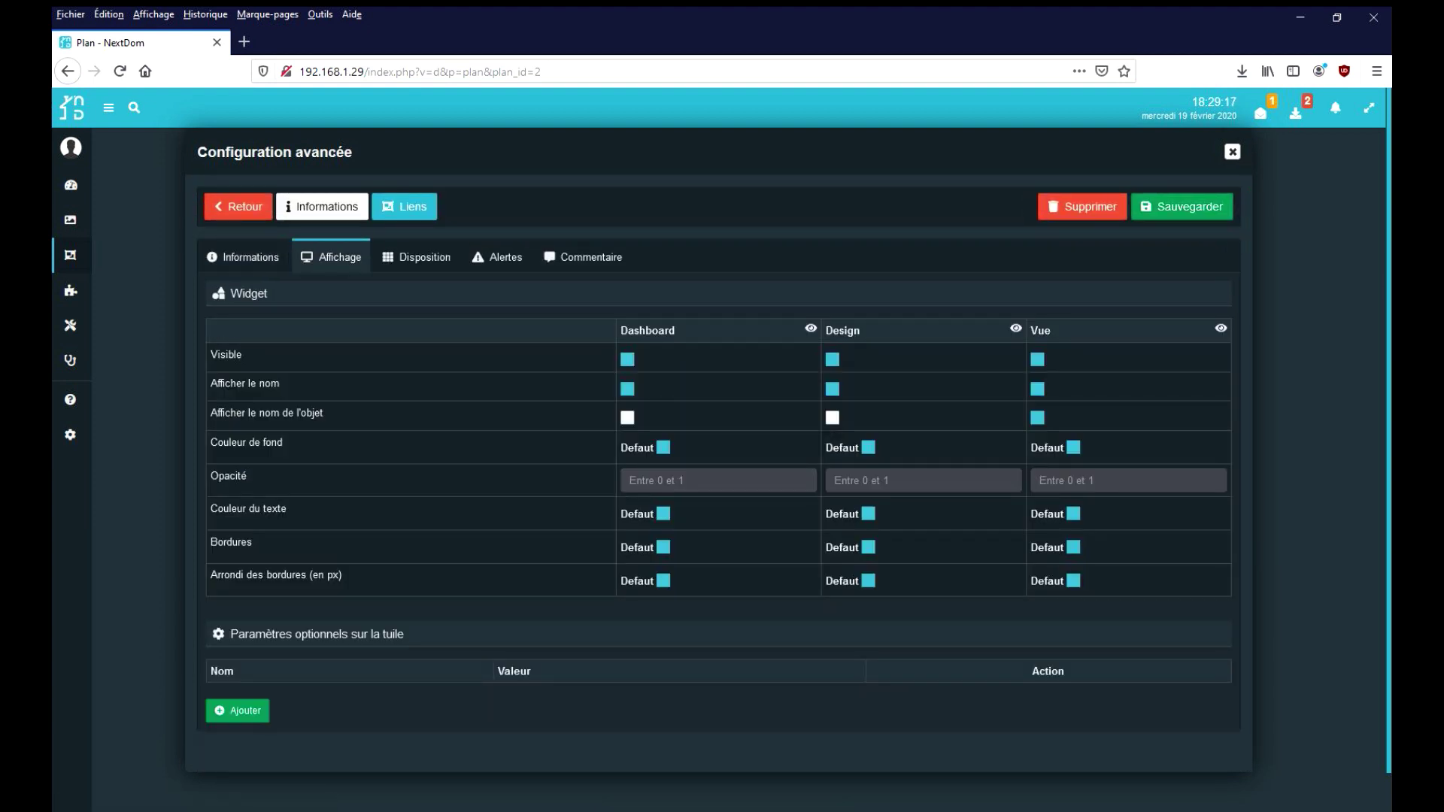
pyautogui.click(832, 388)
pyautogui.click(867, 448)
pyautogui.click(950, 447)
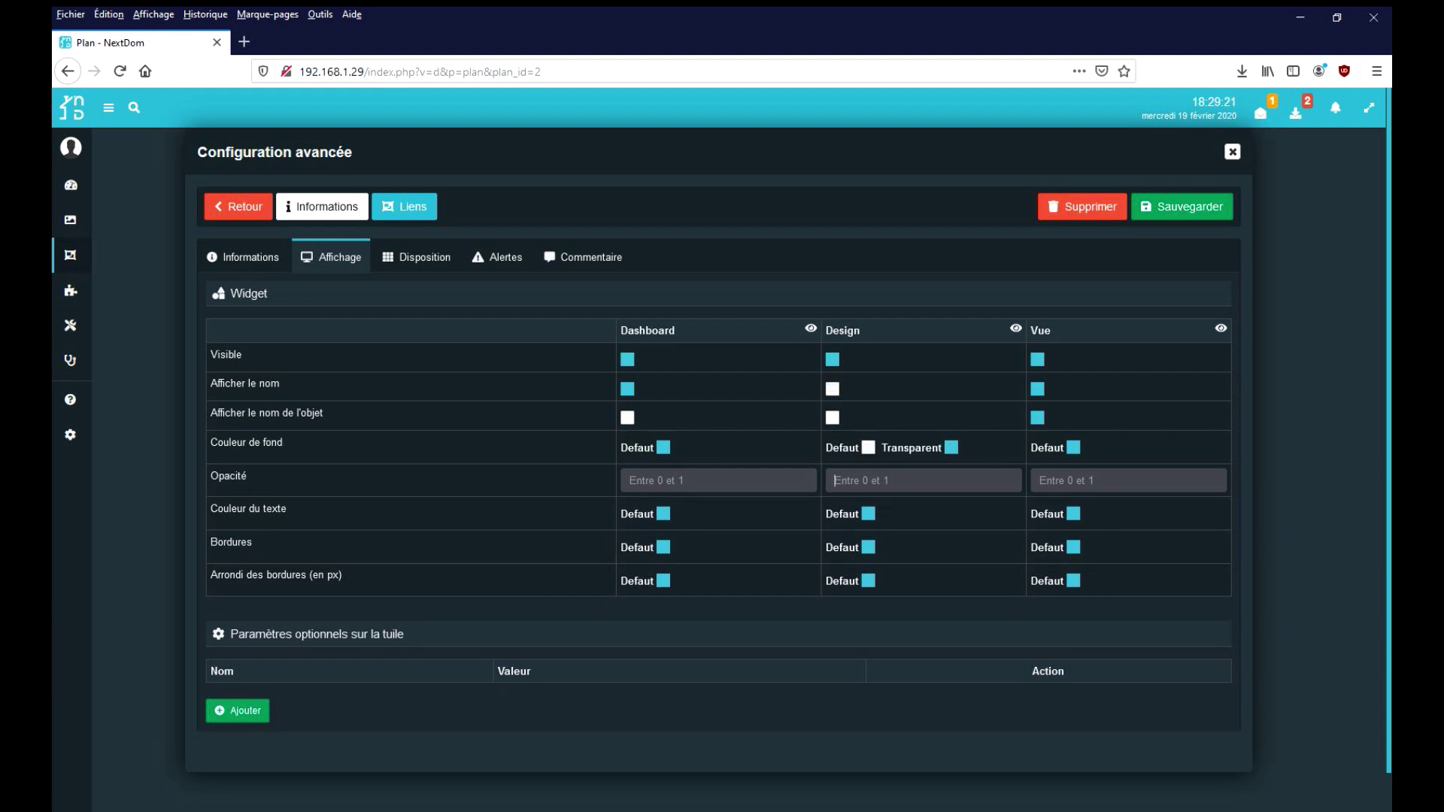
pyautogui.write('0')
pyautogui.click(1182, 206)
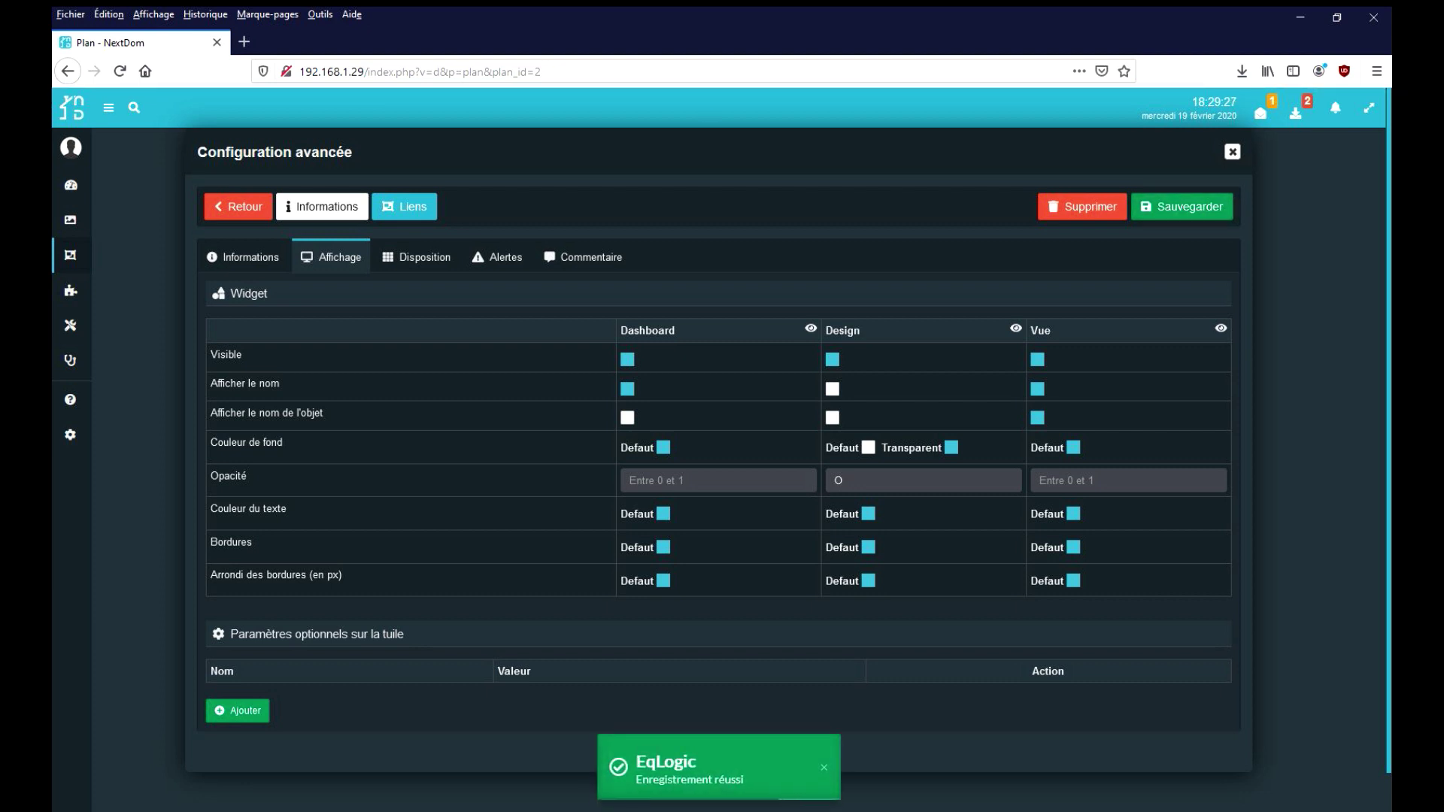
# - Set bt-onoff's Design opacity to 0, save, and close the advanced configuration
pyautogui.doubleClick(839, 480)
pyautogui.write('0')
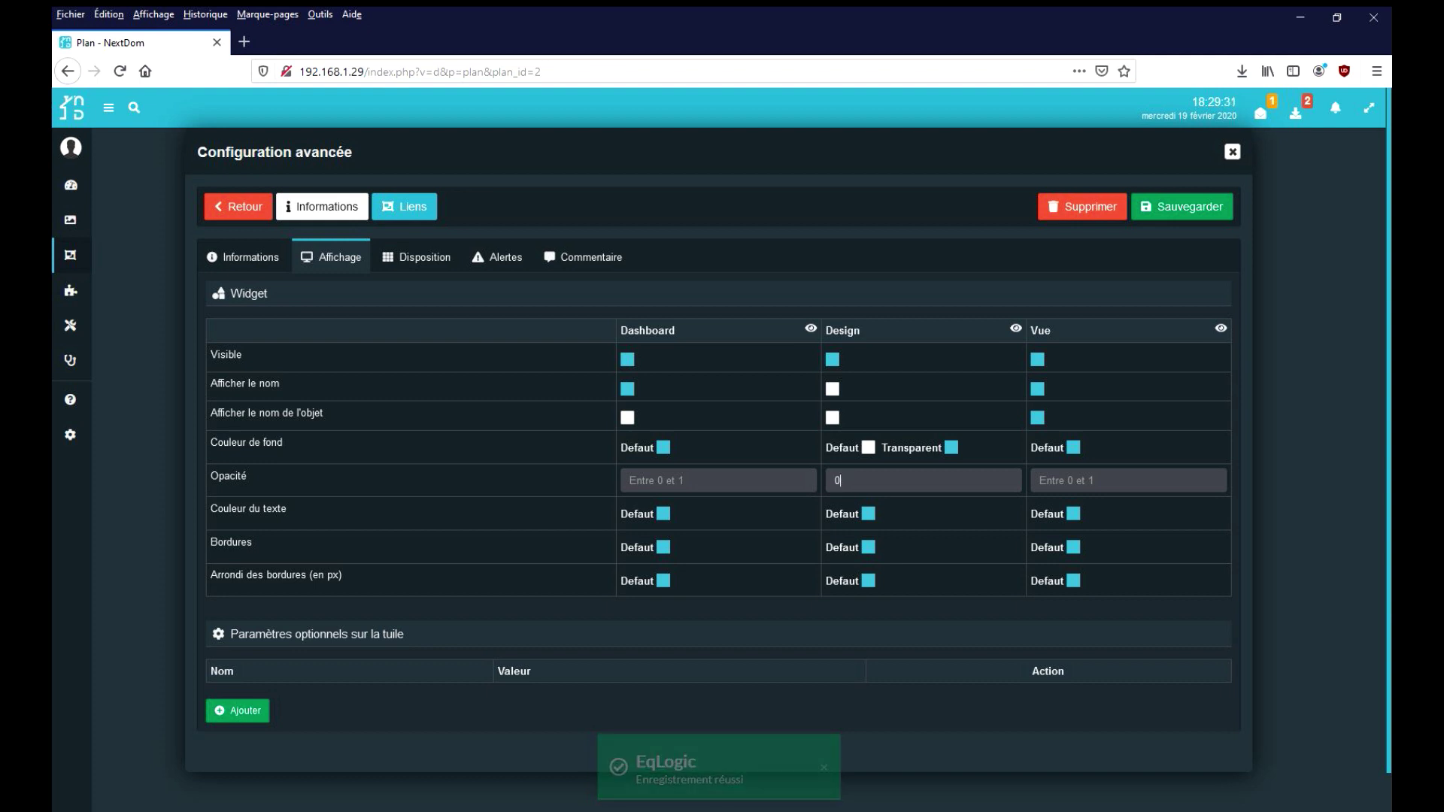
pyautogui.hotkey('ctrl', 's')
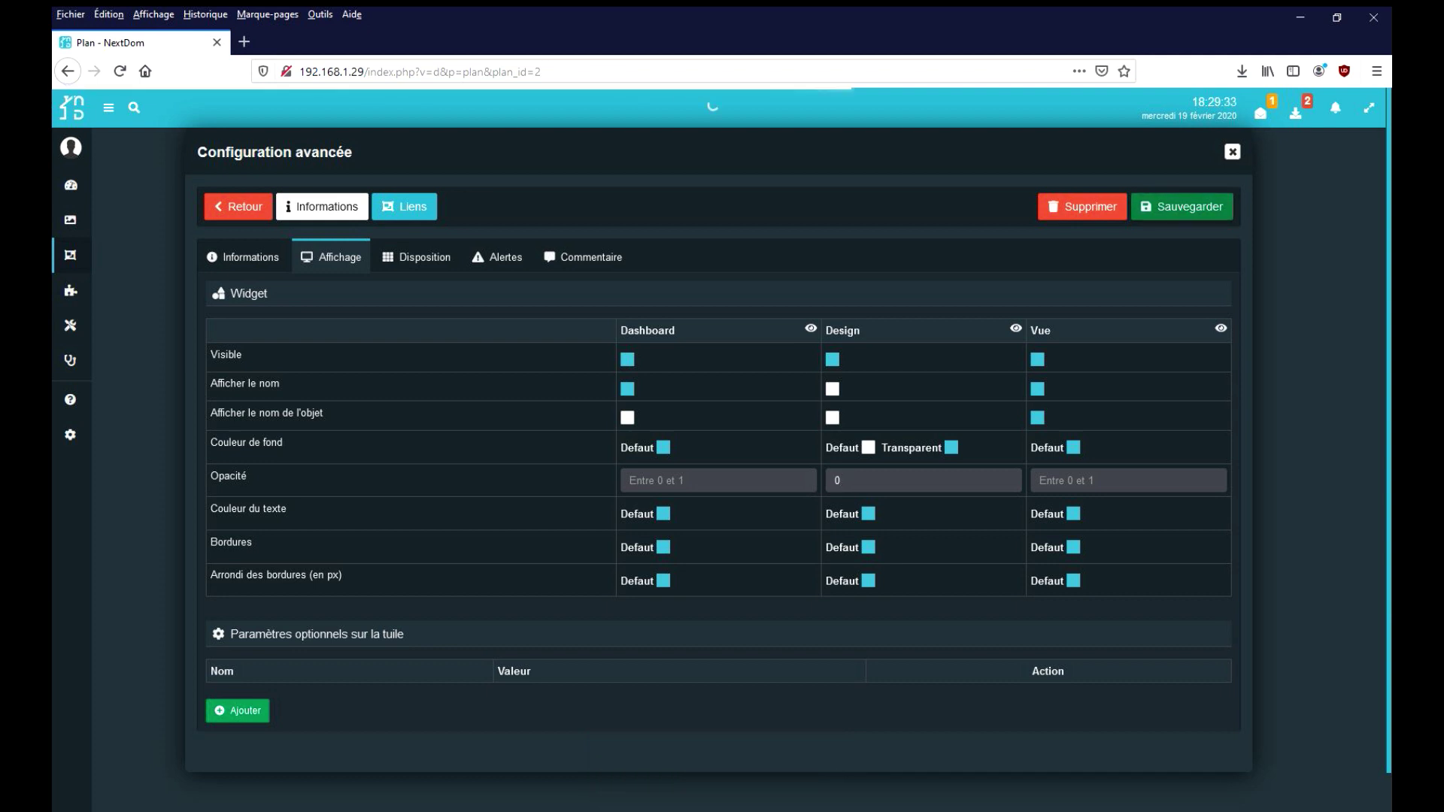
pyautogui.click(1232, 152)
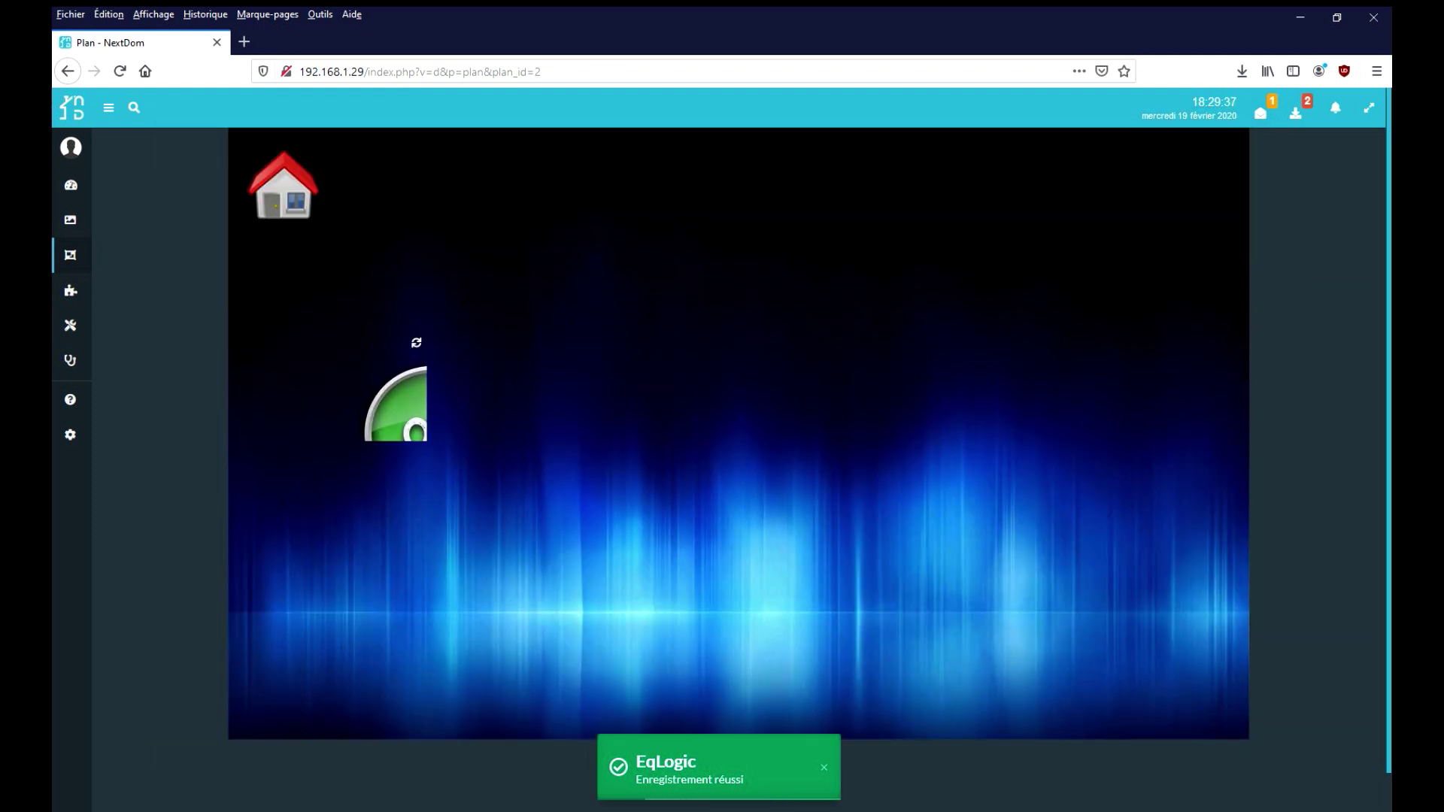
# - Put the design in edit mode and enlarge the bt-onoff tile until the whole button fits inside it
pyautogui.rightClick(196, 376)
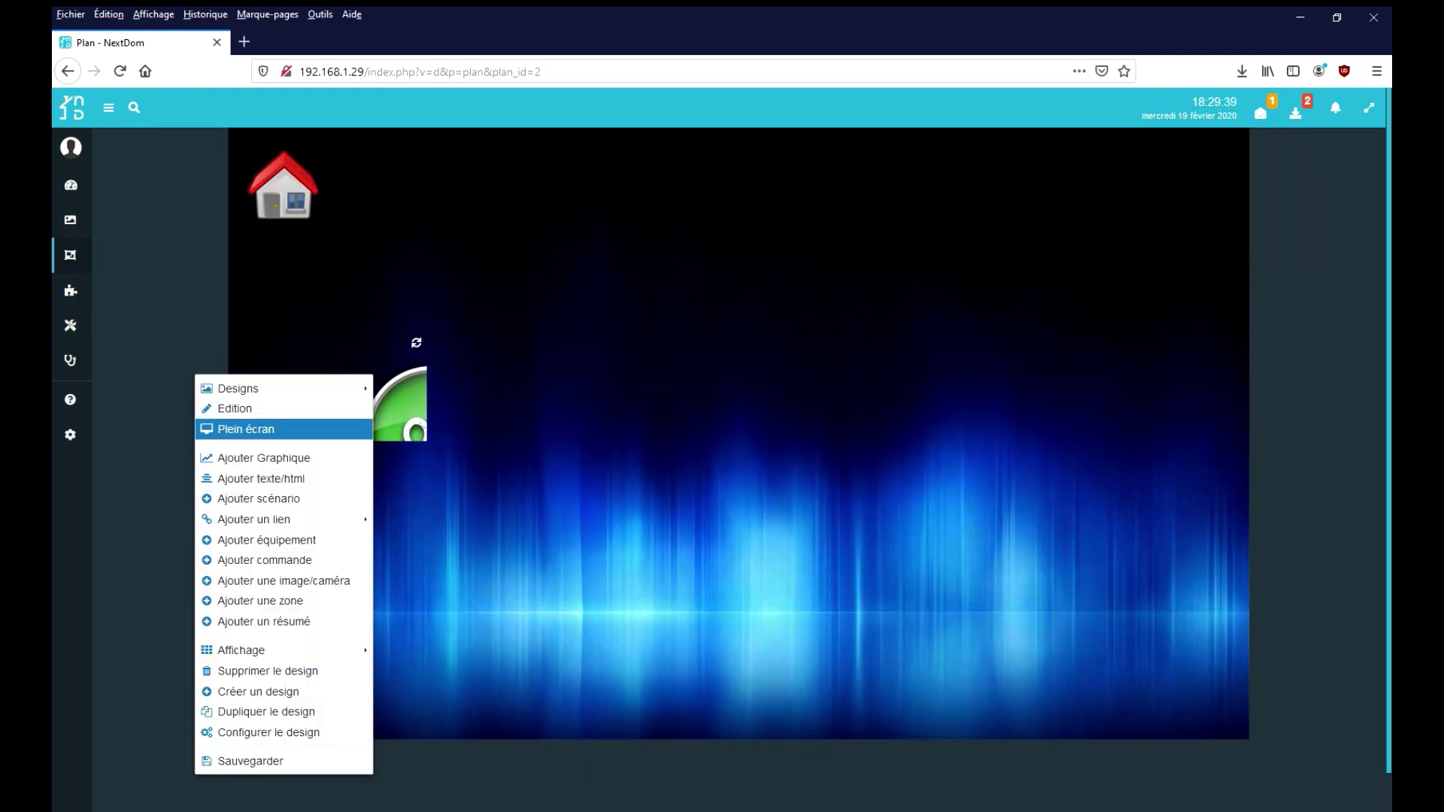
pyautogui.click(234, 406)
pyautogui.rightClick(279, 400)
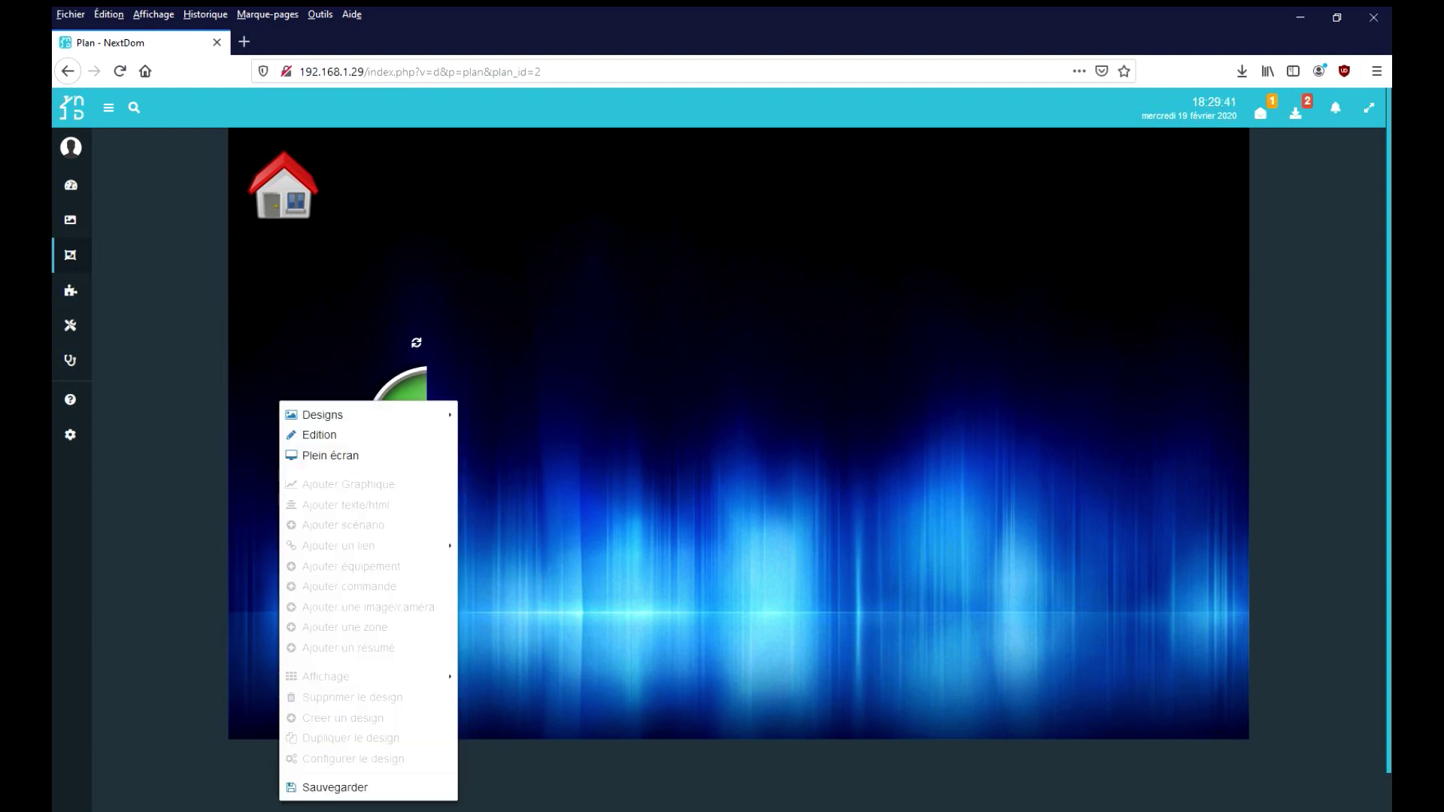
pyautogui.click(319, 435)
pyautogui.moveTo(419, 434); pyautogui.dragTo(557, 671)
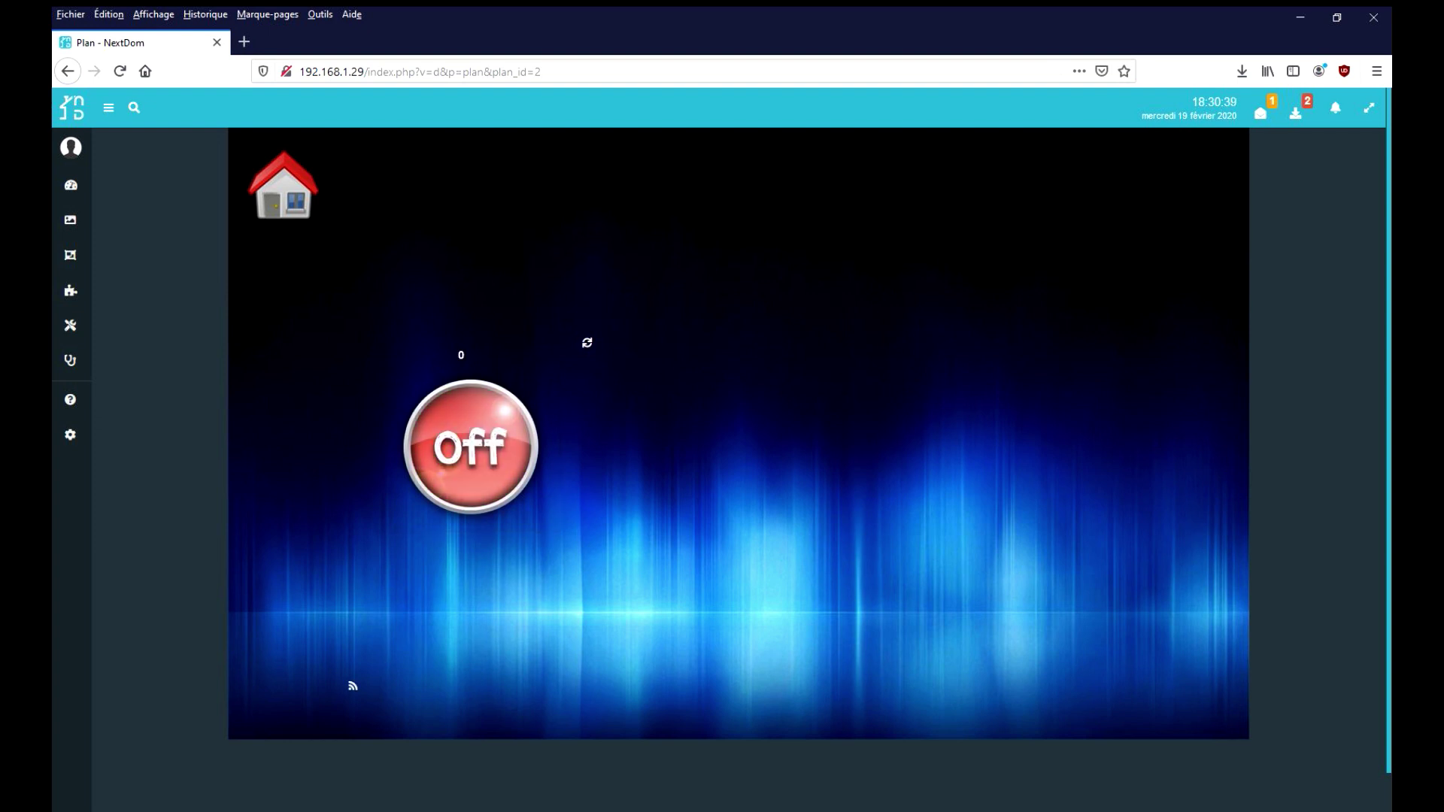
# - Open the bt-onoff equipment in the Virtuel plugin, turn off display of its etat command, and save
pyautogui.moveTo(70, 325)
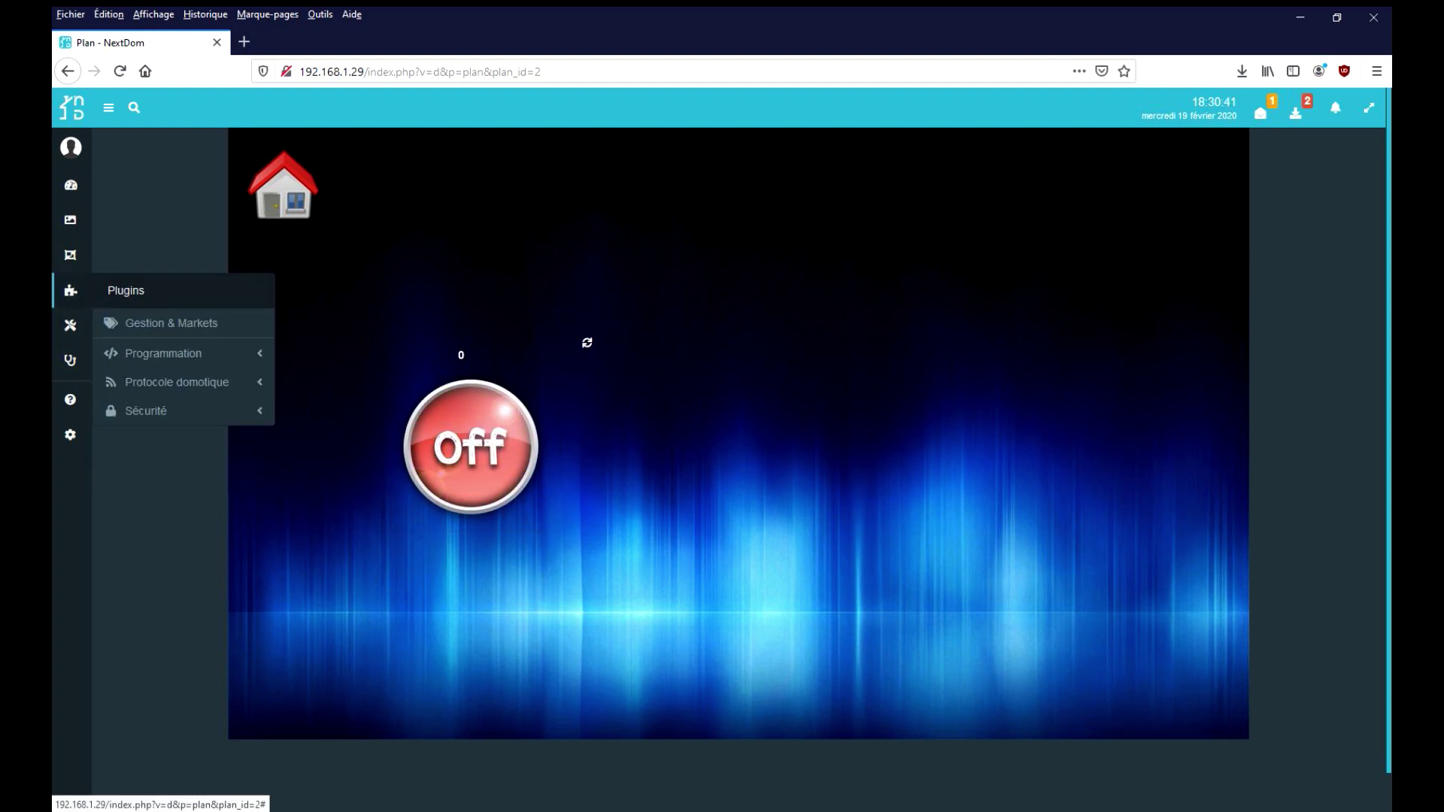
pyautogui.moveTo(70, 290)
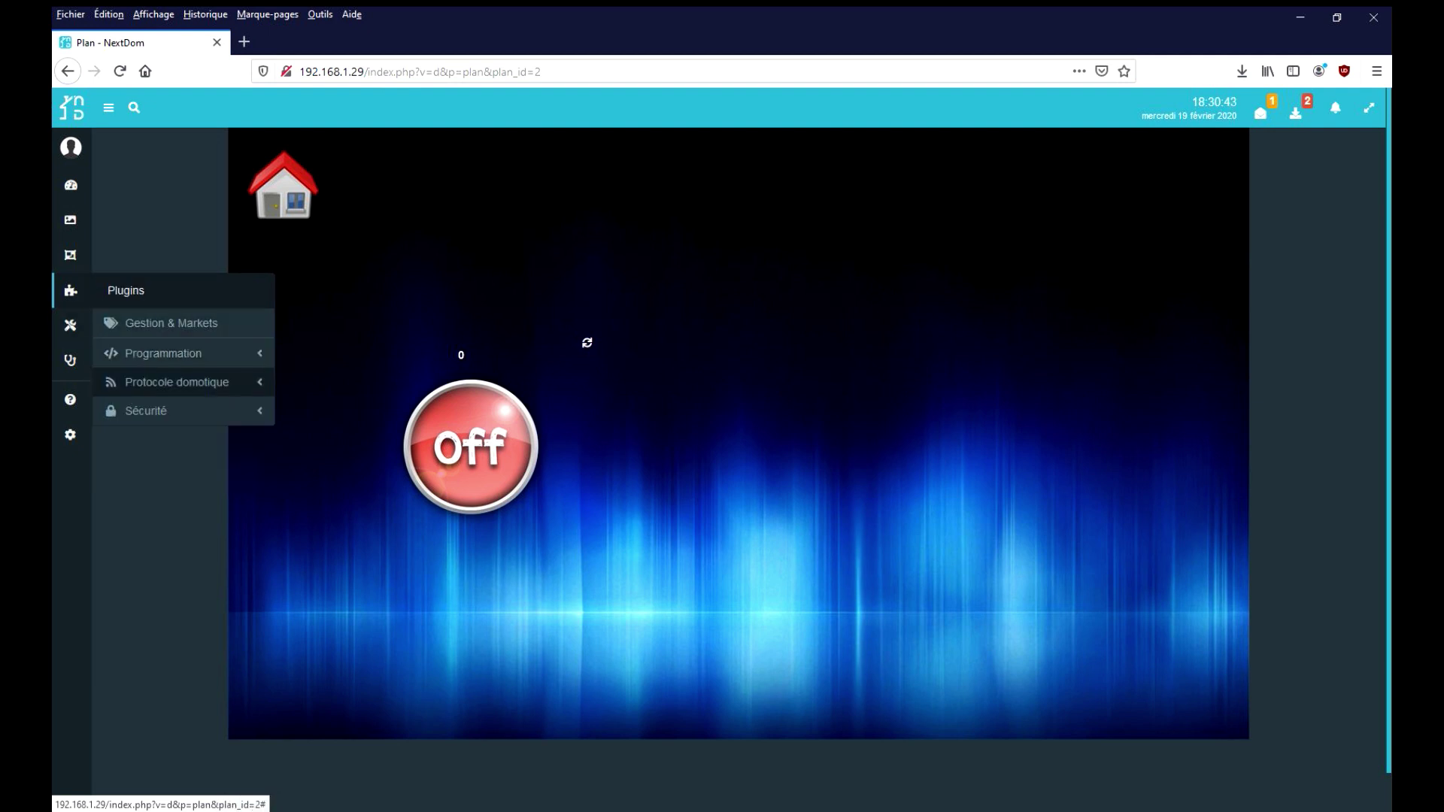
pyautogui.click(176, 382)
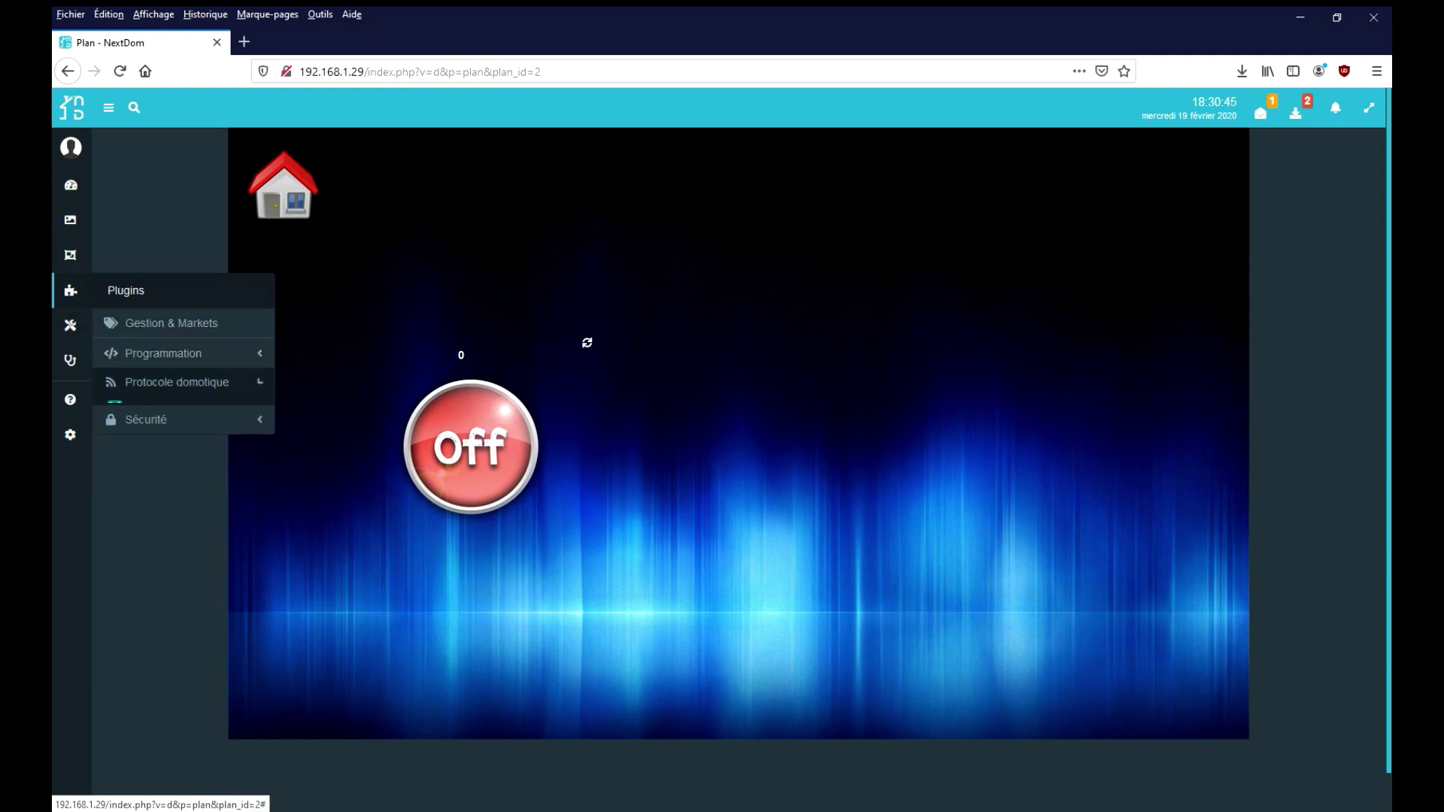
pyautogui.click(162, 353)
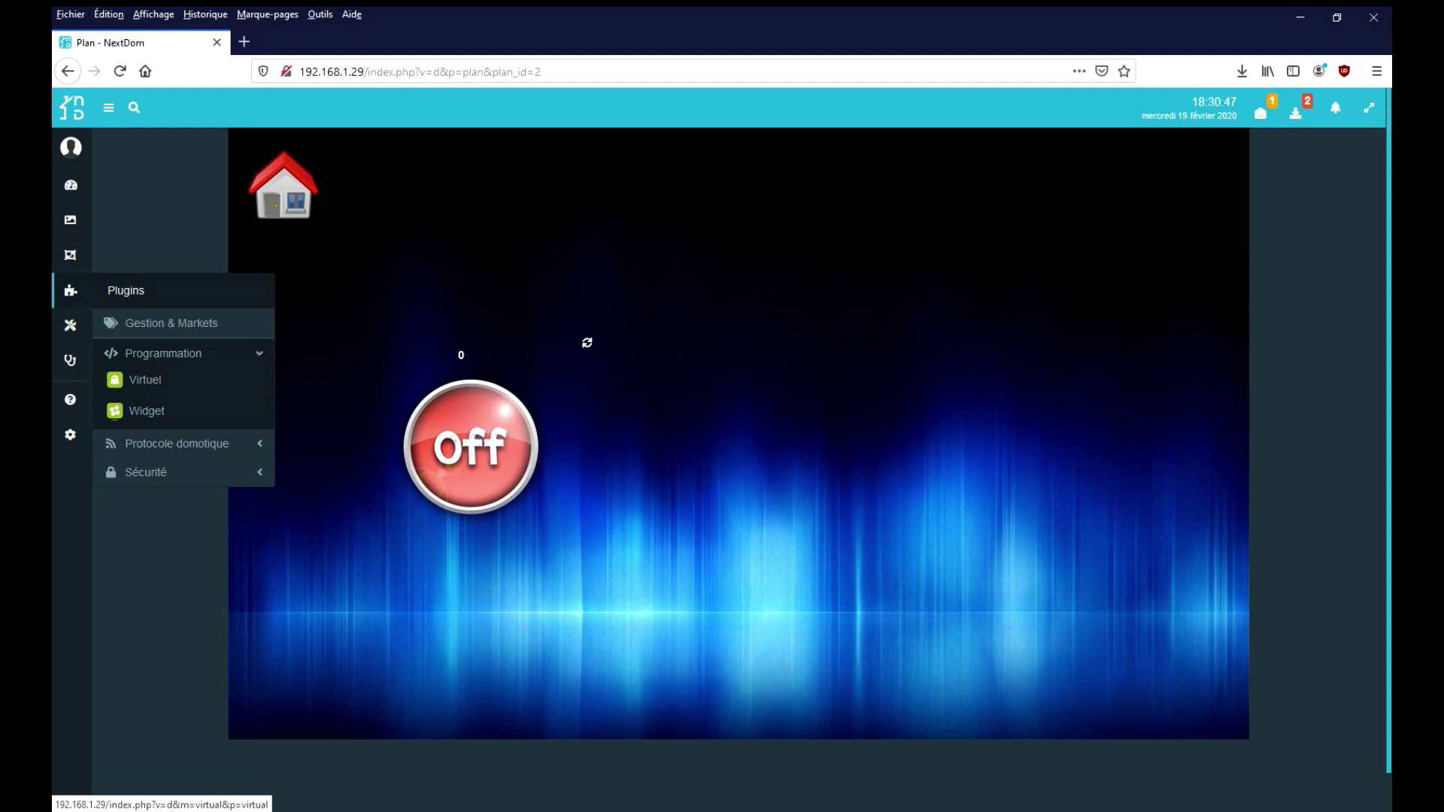
pyautogui.click(143, 380)
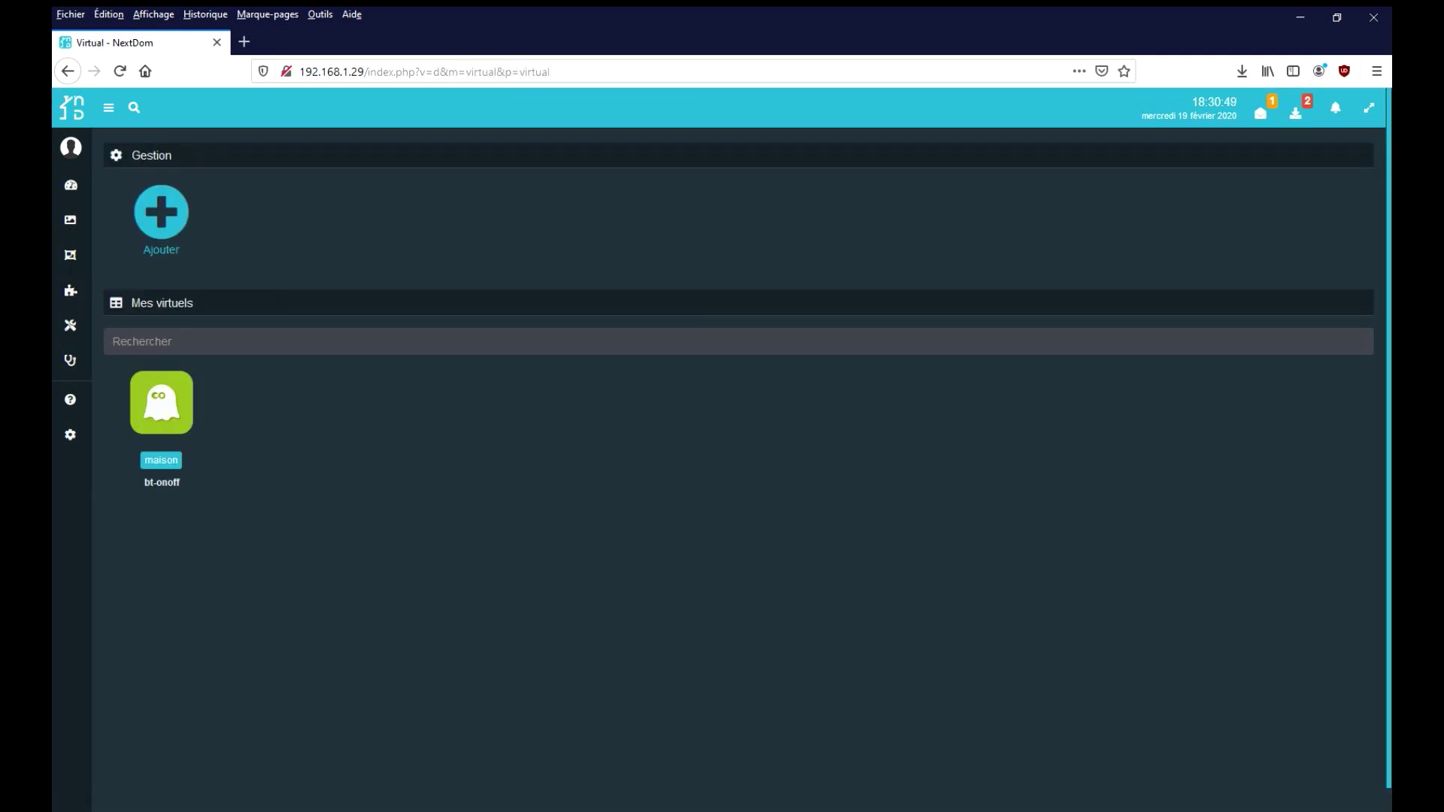
pyautogui.click(161, 402)
pyautogui.click(298, 161)
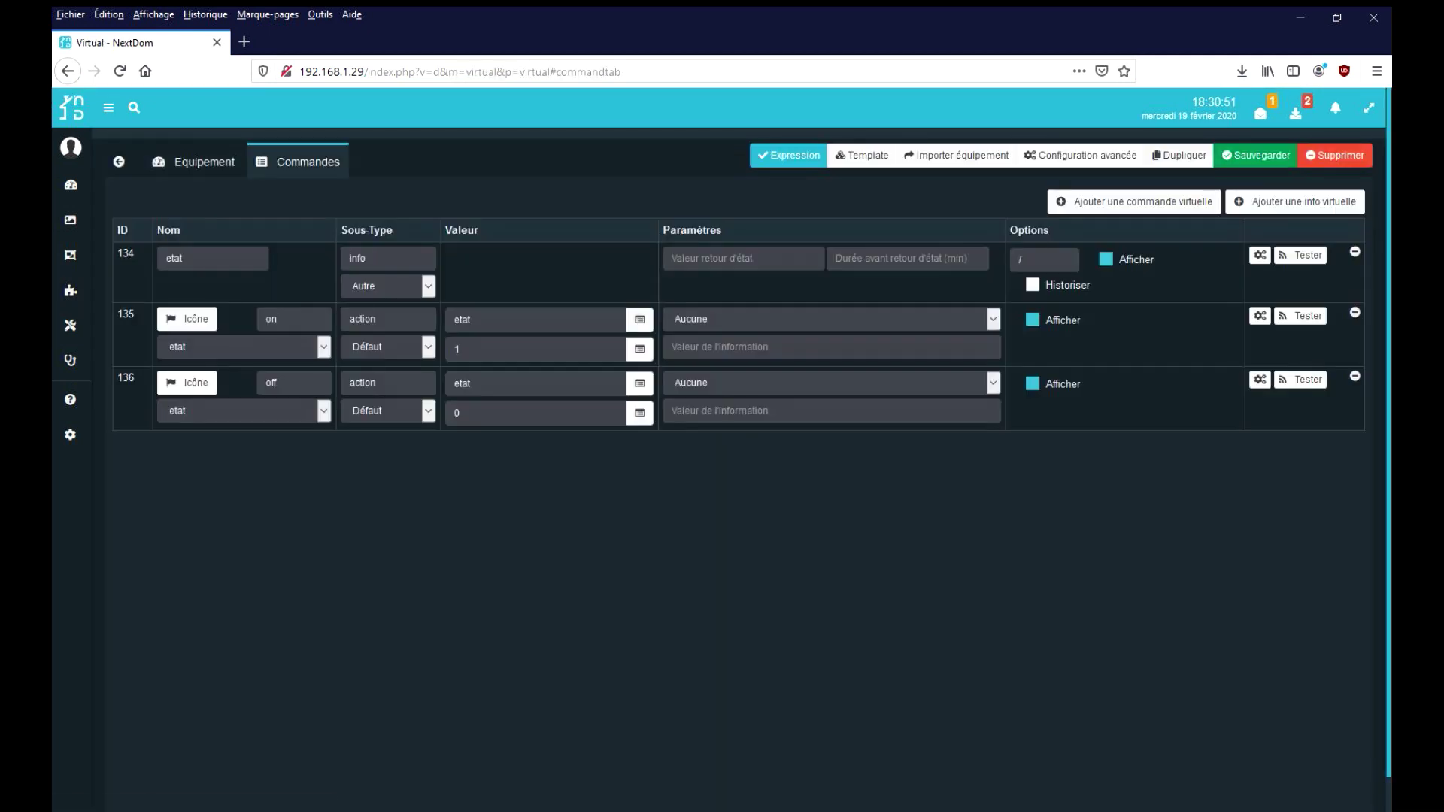
pyautogui.click(1105, 259)
pyautogui.click(1255, 155)
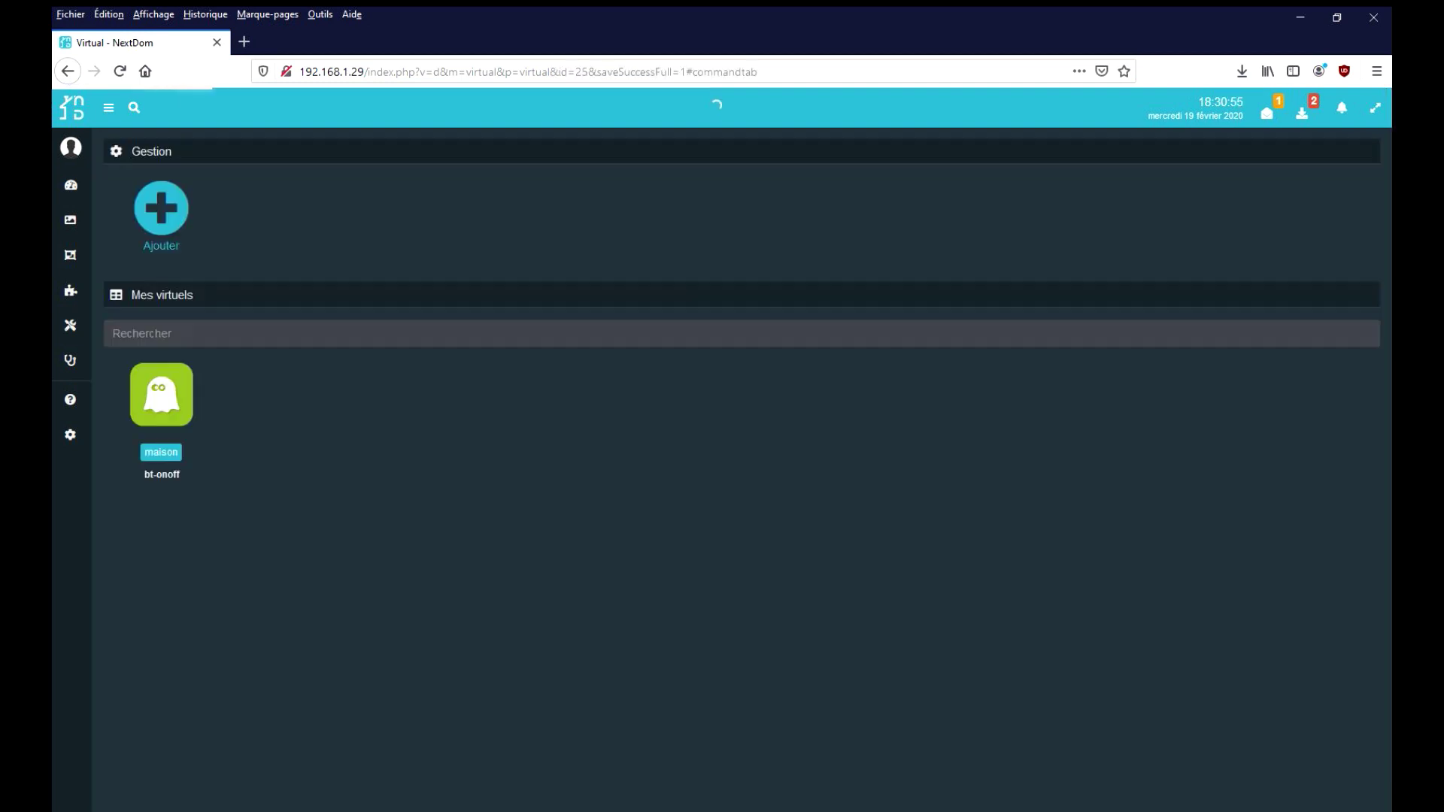
# - Move the bt-onoff tile below the house icon, shrink it to about 204 by 234 px, and leave edit mode
pyautogui.rightClick(160, 329)
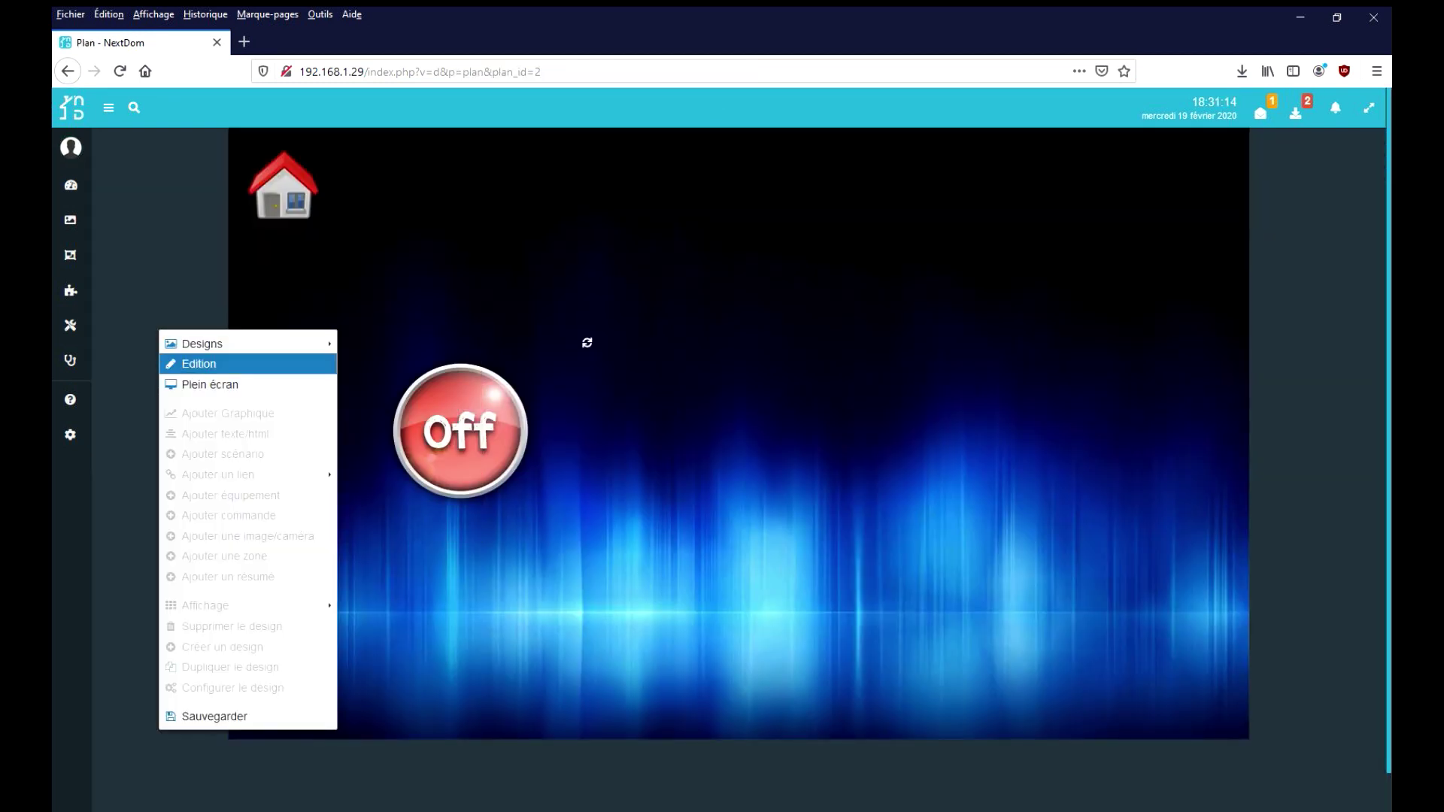
pyautogui.click(200, 364)
pyautogui.moveTo(460, 429); pyautogui.dragTo(345, 346)
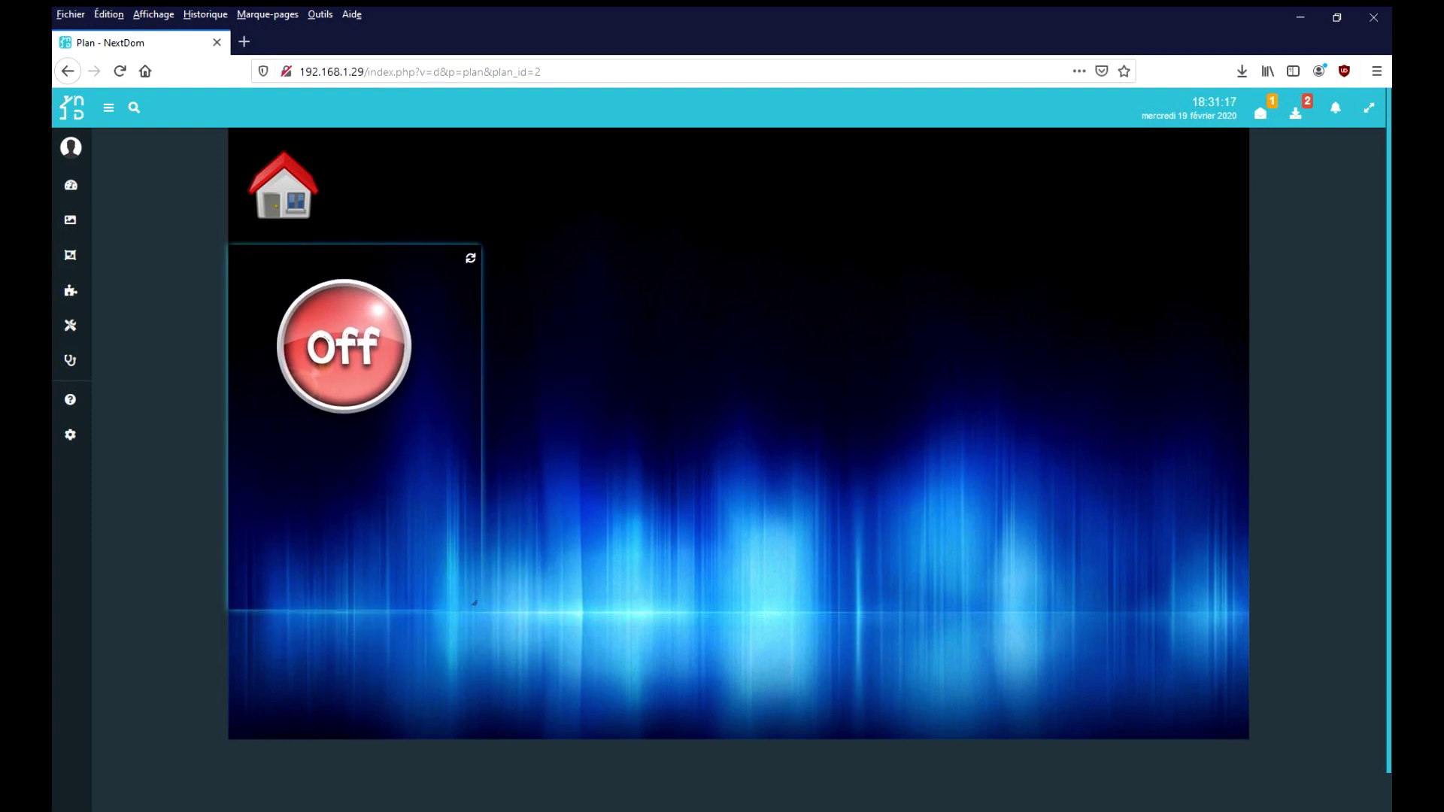
pyautogui.moveTo(474, 603); pyautogui.dragTo(389, 430)
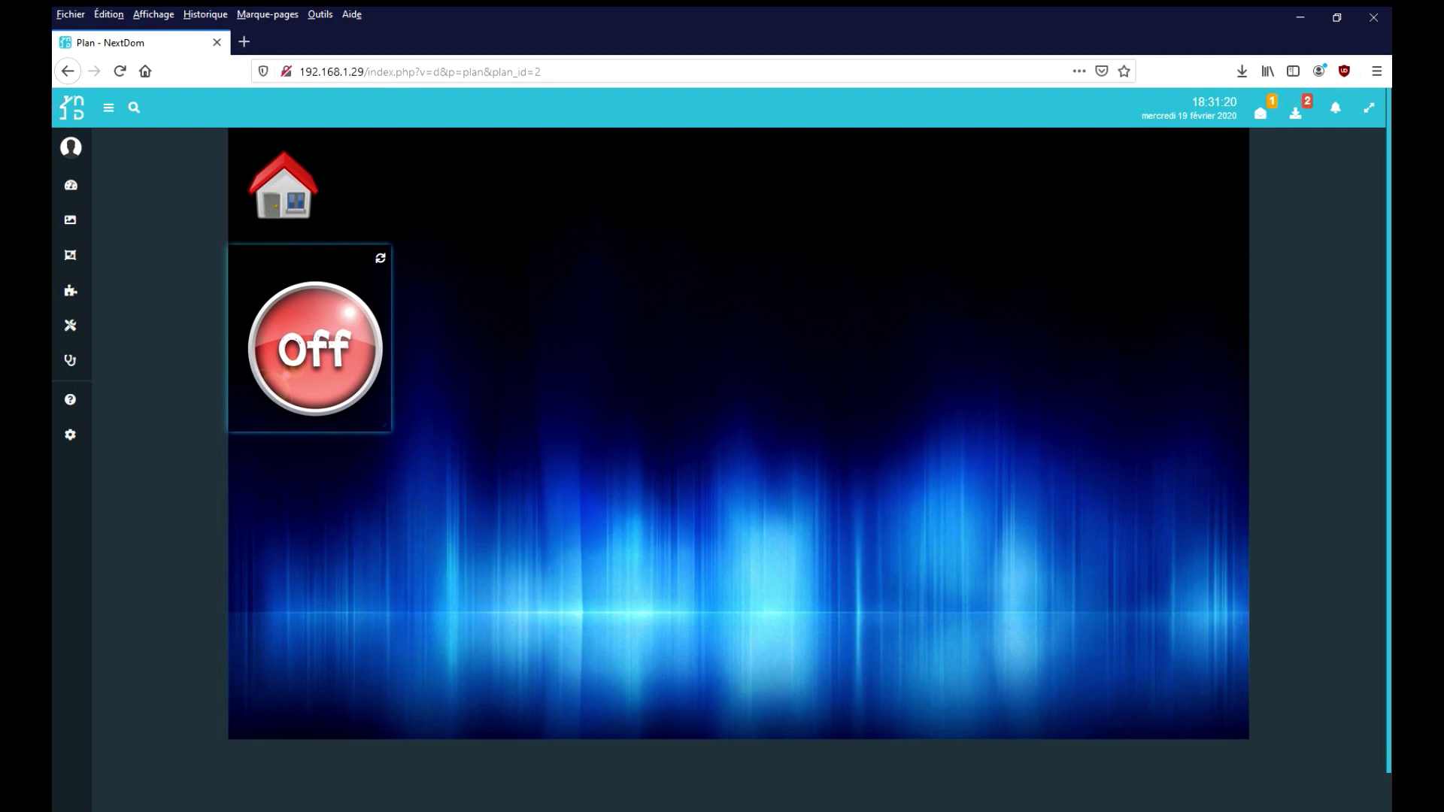
pyautogui.rightClick(178, 329)
pyautogui.click(203, 365)
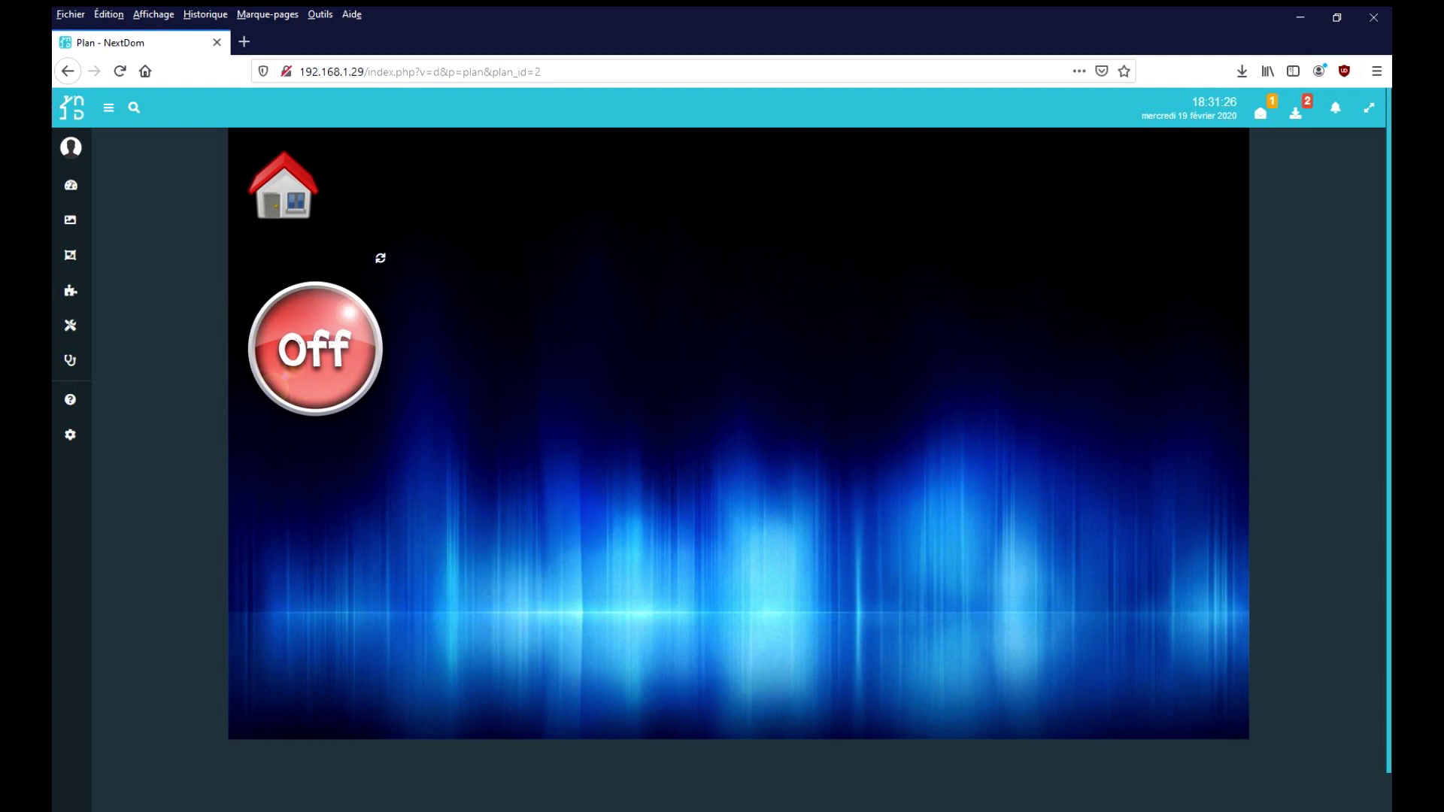
# - Set the bt-onoff tile's widget size to 0.5 in its design configuration, save, and leave edit mode
pyautogui.rightClick(176, 306)
pyautogui.moveTo(218, 320)
pyautogui.click(216, 341)
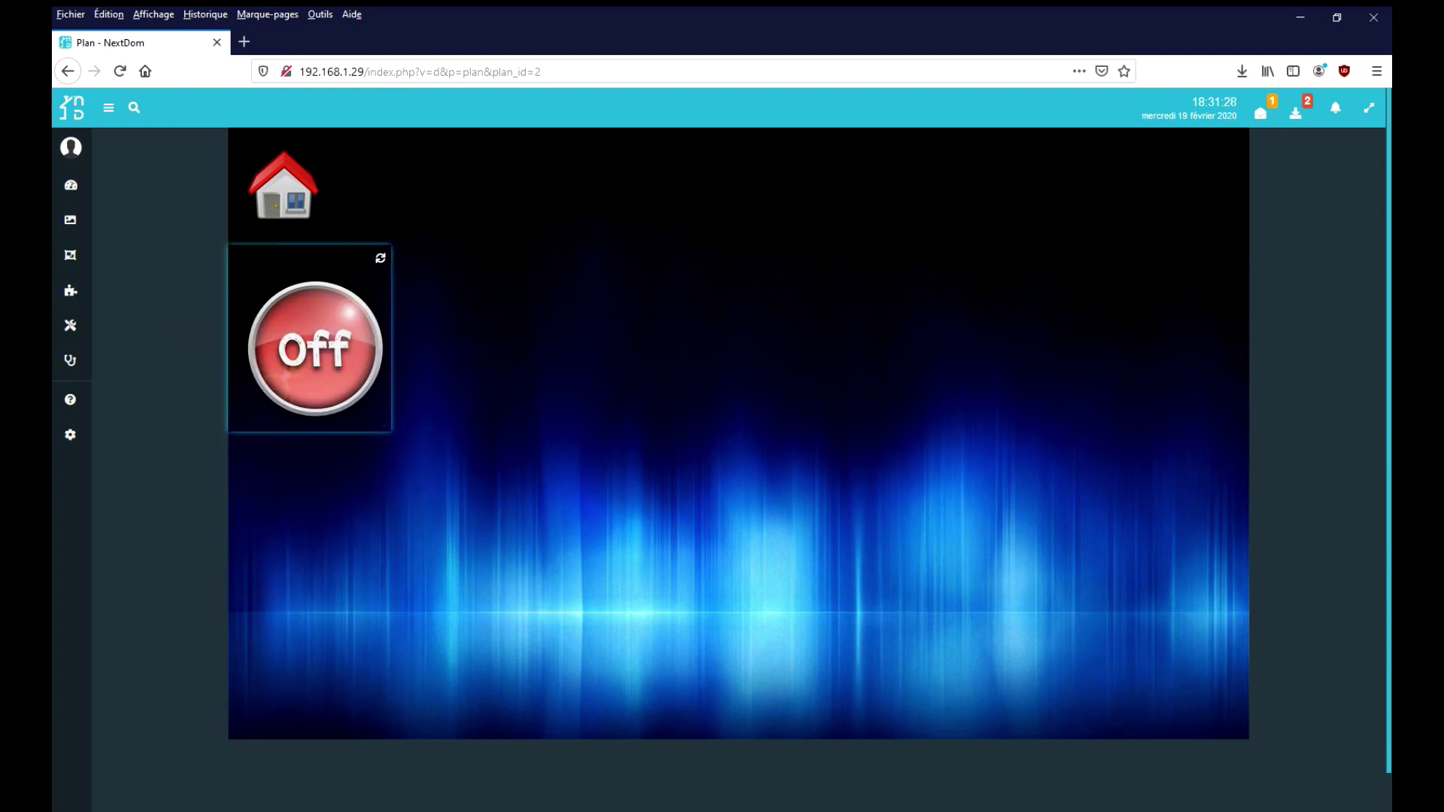
pyautogui.rightClick(325, 322)
pyautogui.click(391, 335)
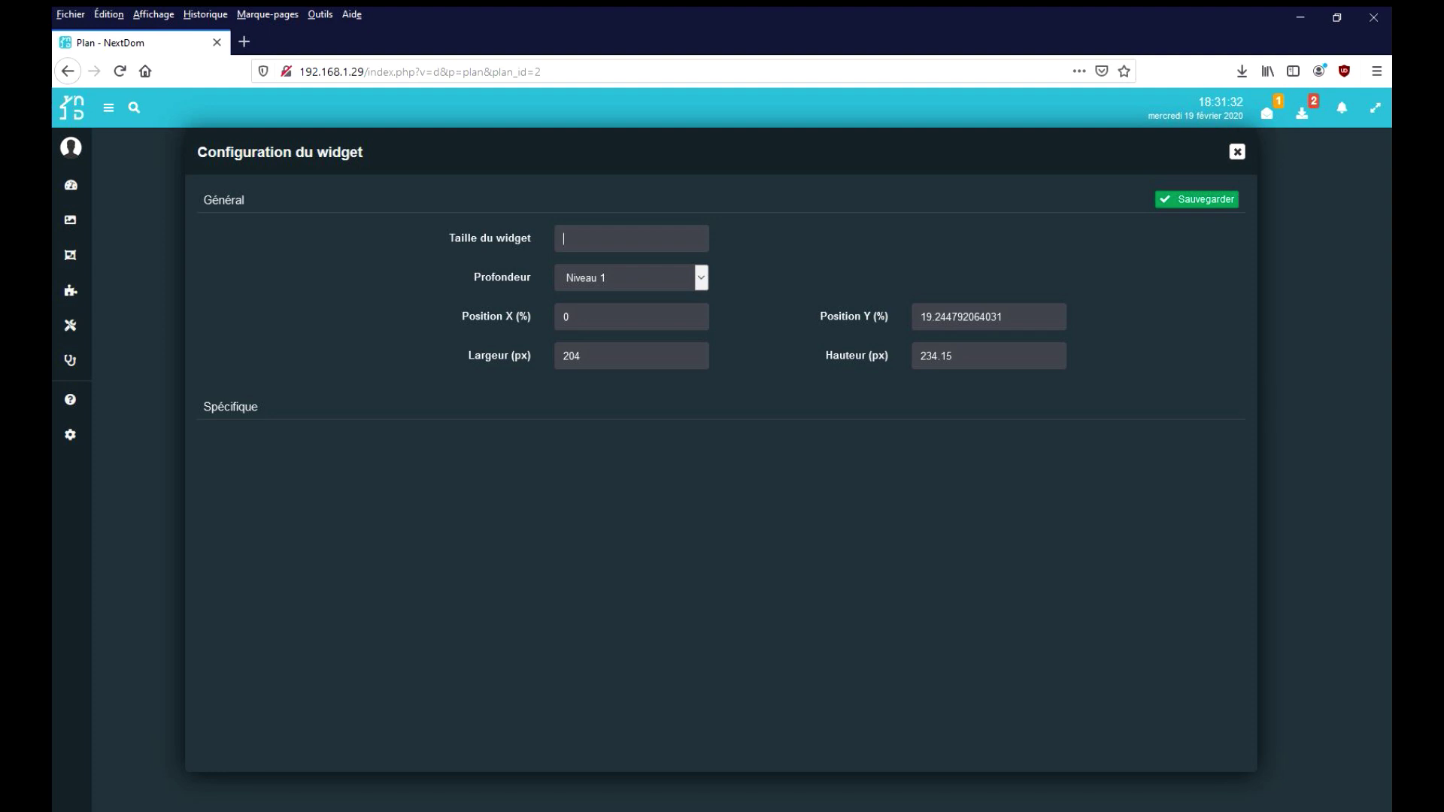
pyautogui.write('0.5')
pyautogui.click(1196, 199)
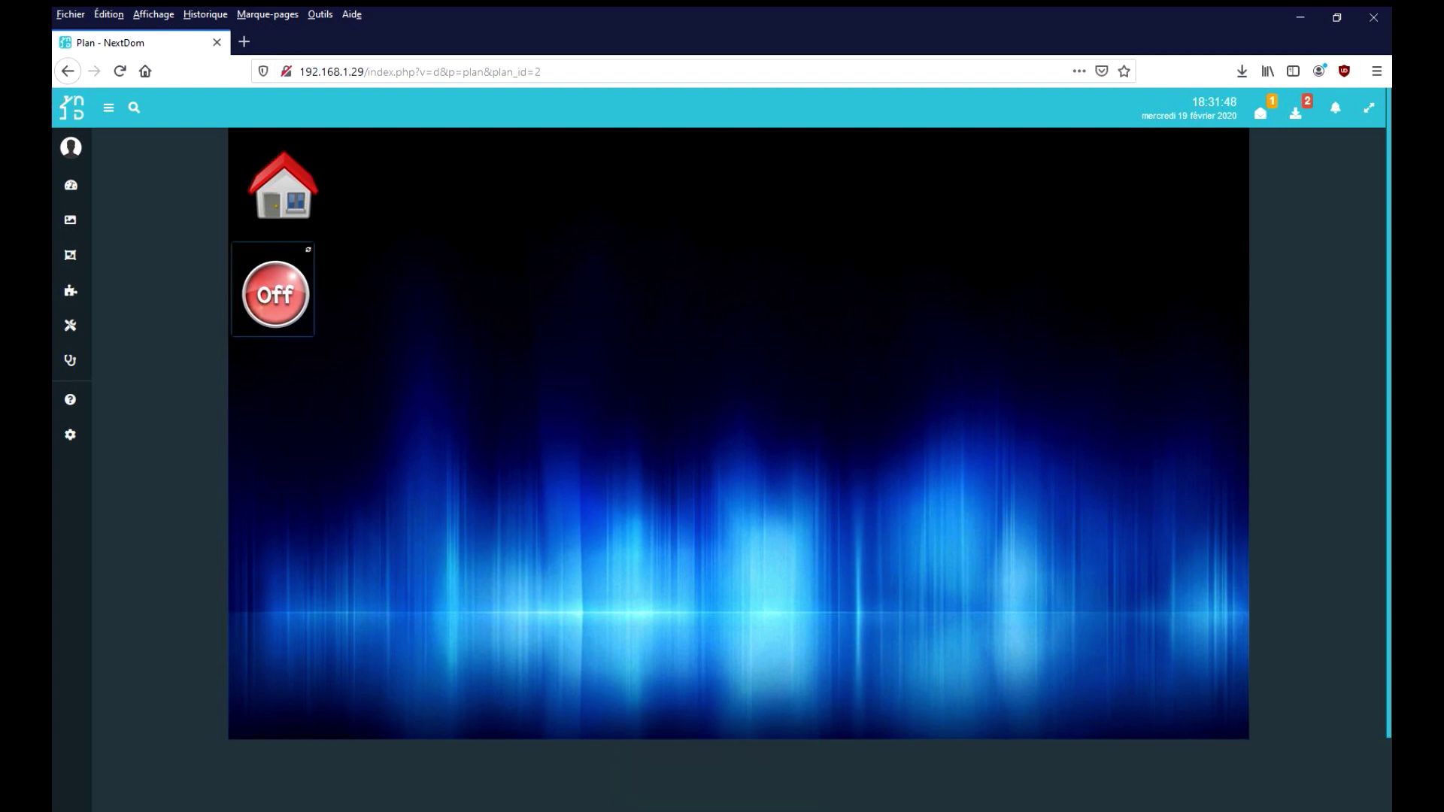
pyautogui.rightClick(237, 325)
pyautogui.click(237, 342)
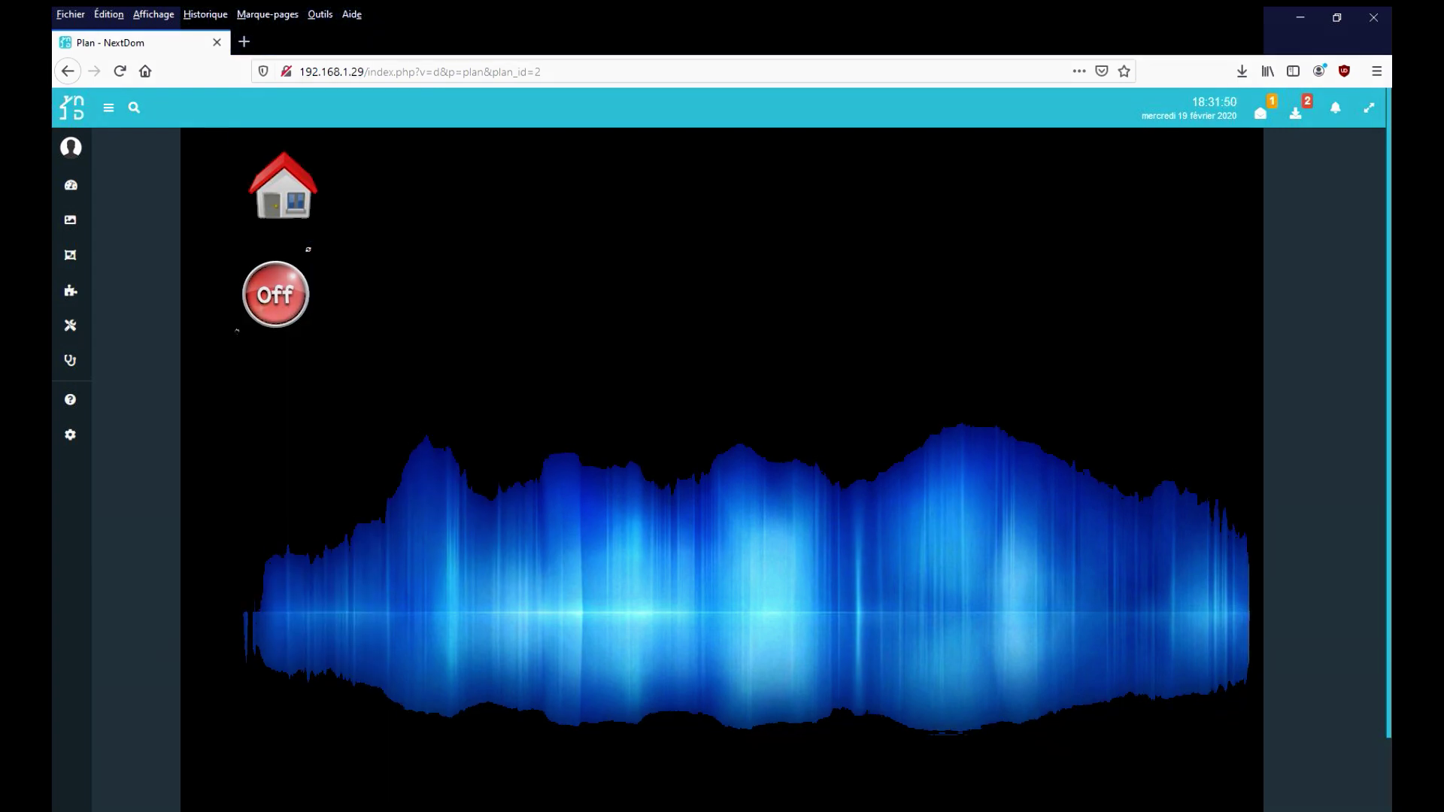